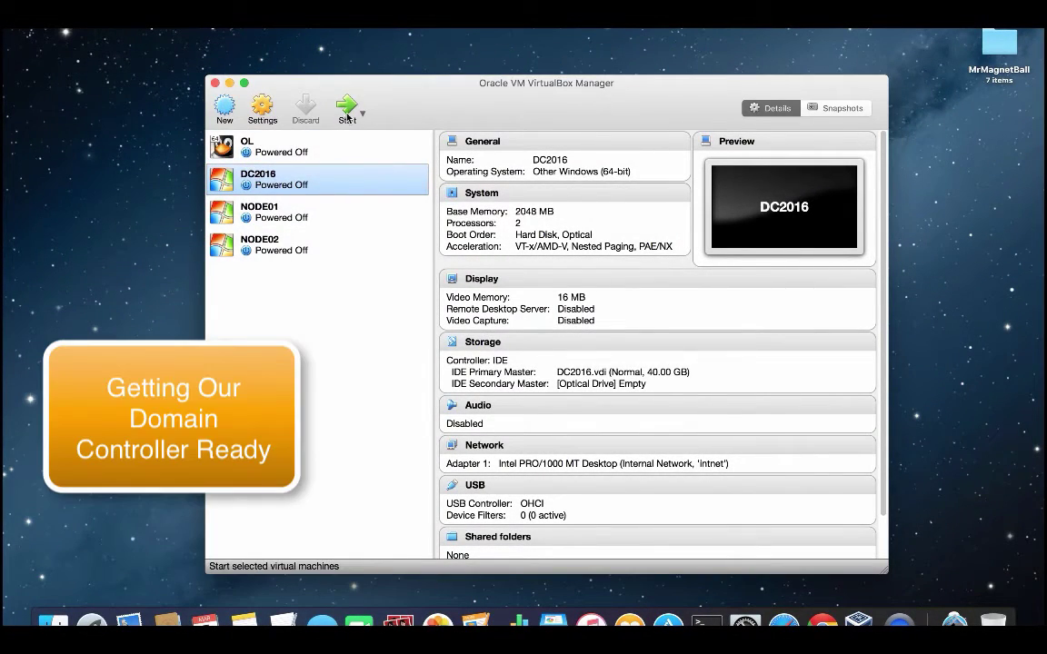
Step: Boot the DC2016 virtual machine and sign in as Administrator with the account password
left_click(347, 116)
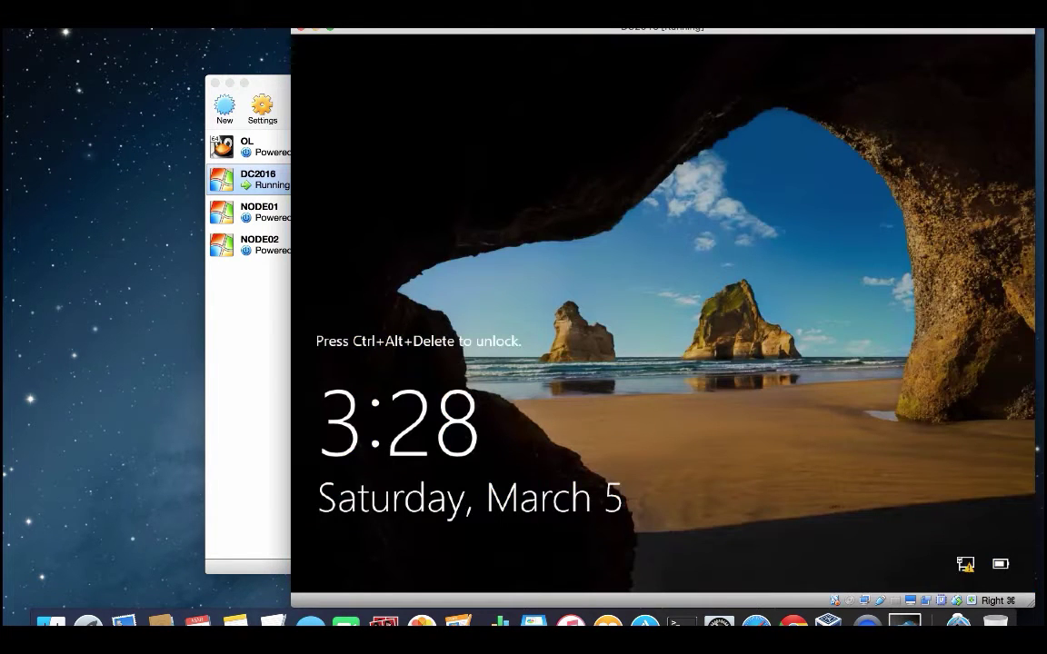
key("ctrl+alt+Delete")
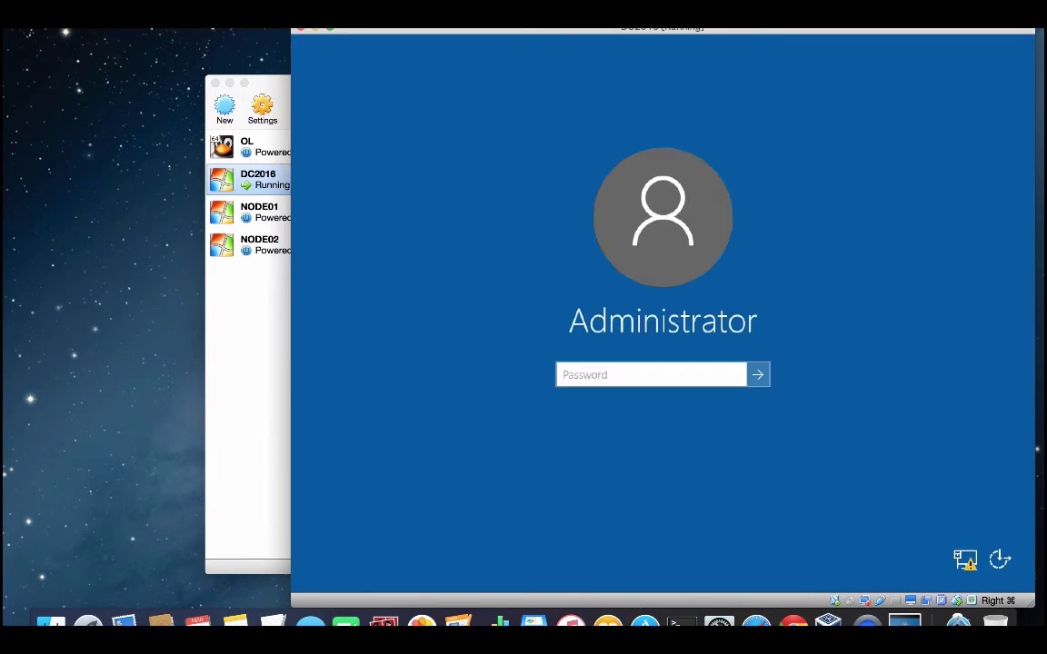
type("•••••")
key("Return")
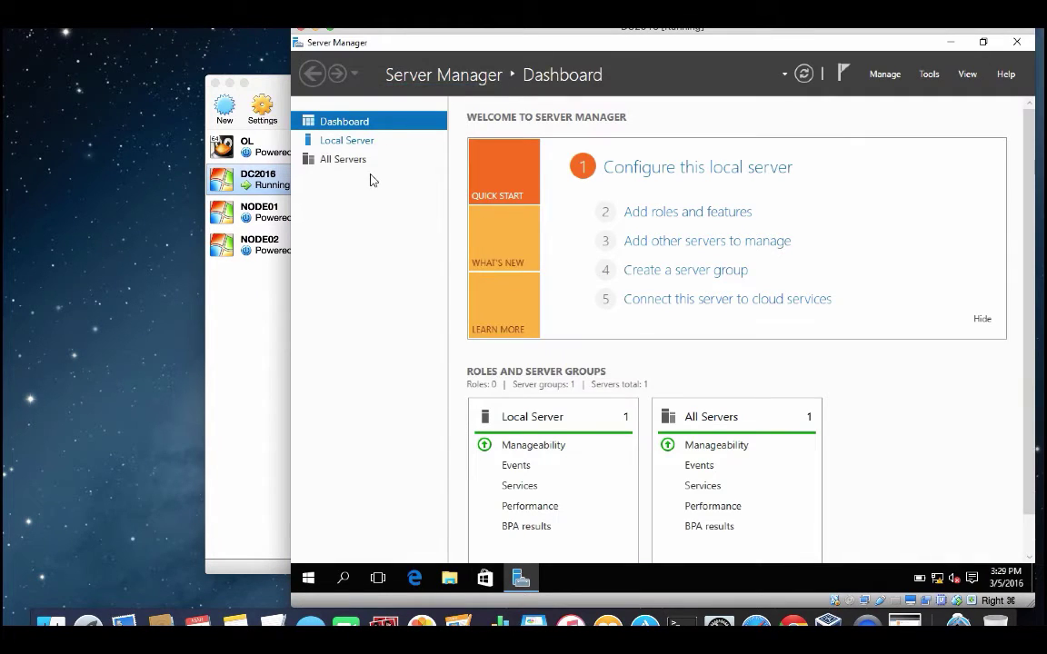
Step: From Local Server, open the Ethernet connection status and check its current address details
left_click(355, 142)
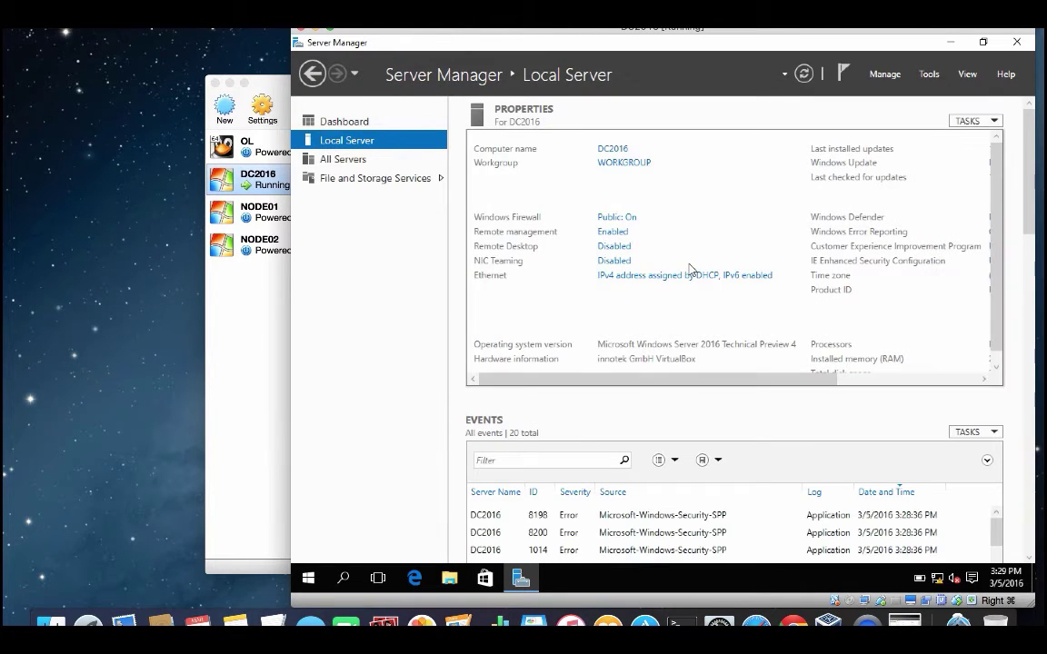
left_click(682, 276)
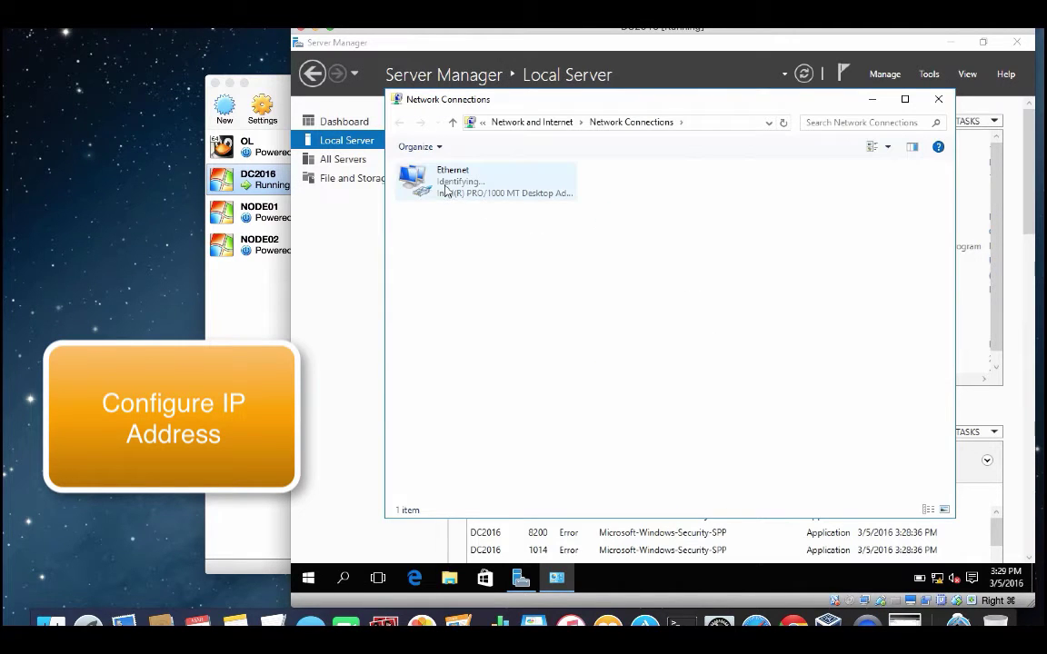
double_click(446, 188)
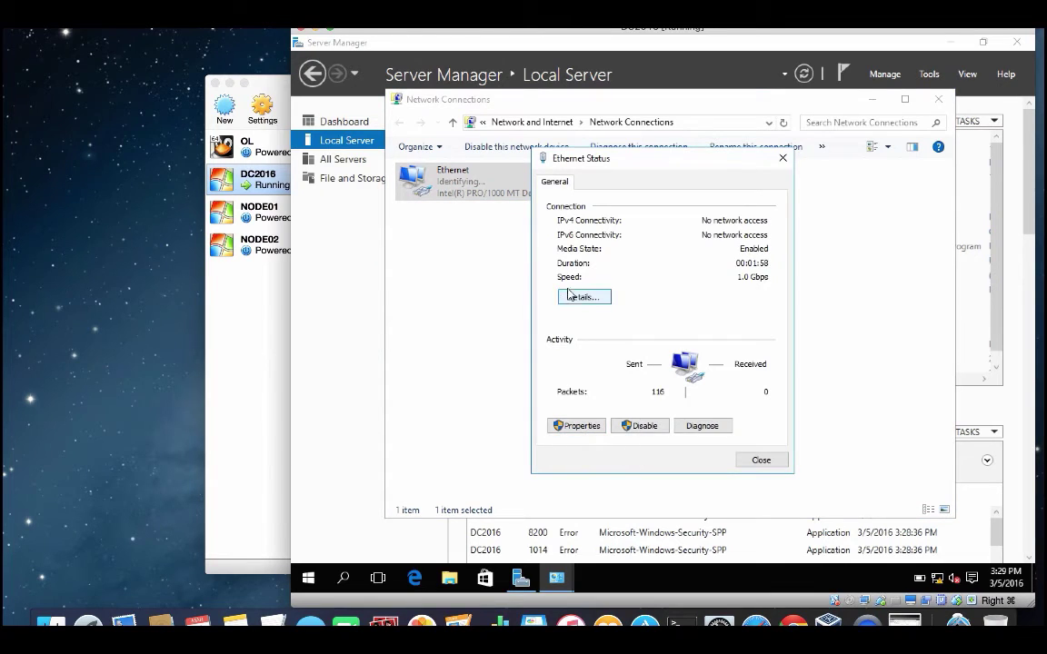
left_click(581, 297)
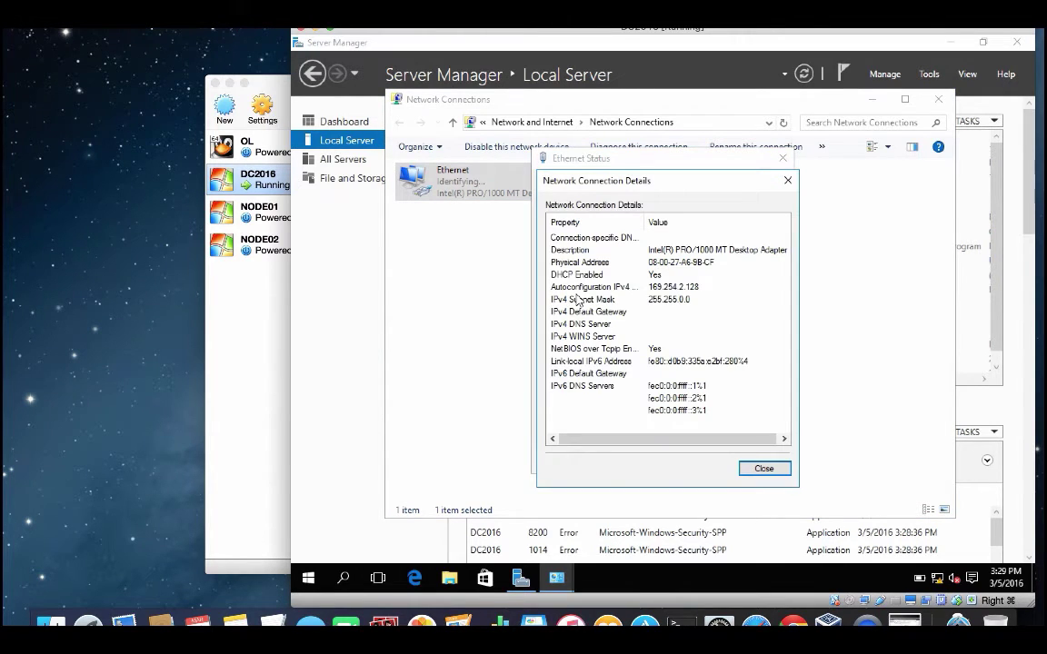
key("Escape")
Step: Set static IPv4 10.1.10.2, mask 255.0.0.0, gateway 10.1.10.1, DNS 10.1.10.2 and 10.1.10.1
left_click(577, 423)
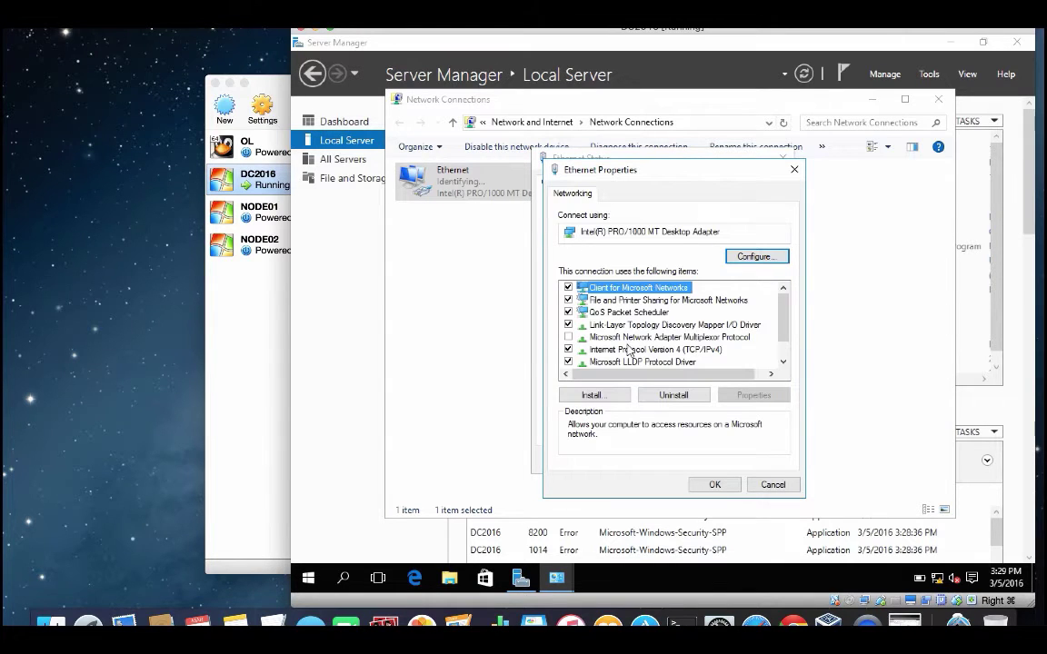
double_click(630, 351)
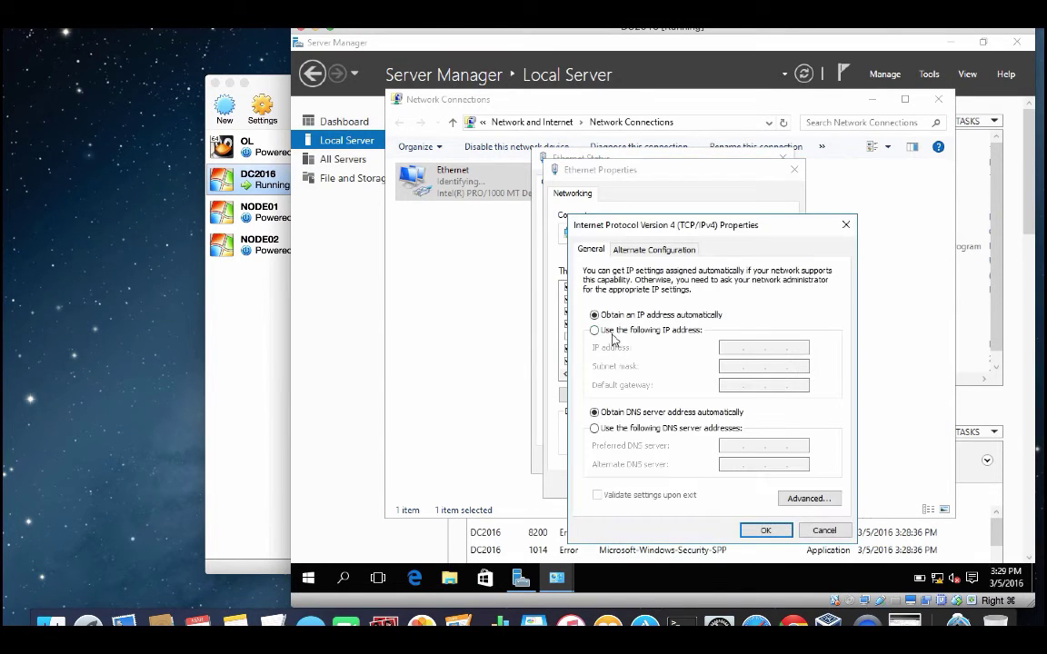
left_click(609, 332)
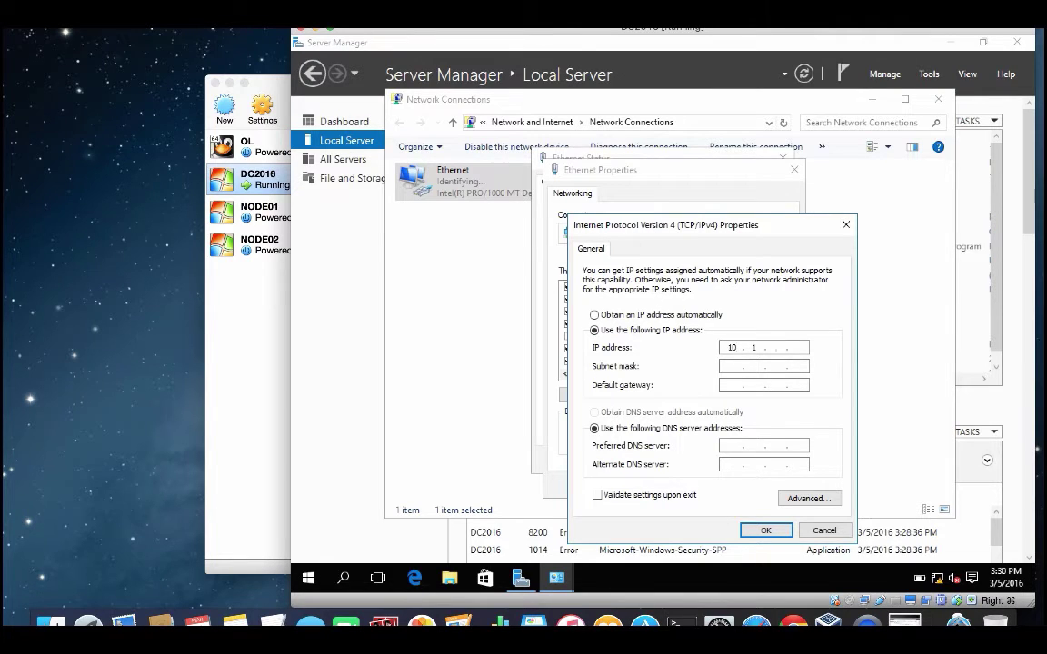
type("10.1.10.2")
key("Tab")
key("Tab")
type("10")
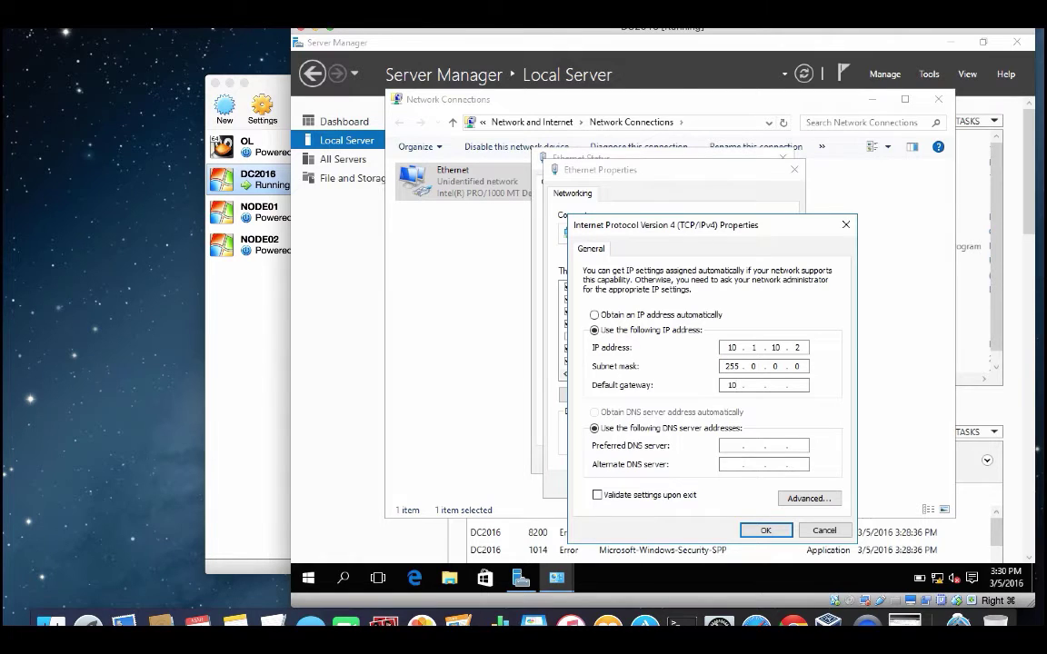
key("Tab")
key("Tab")
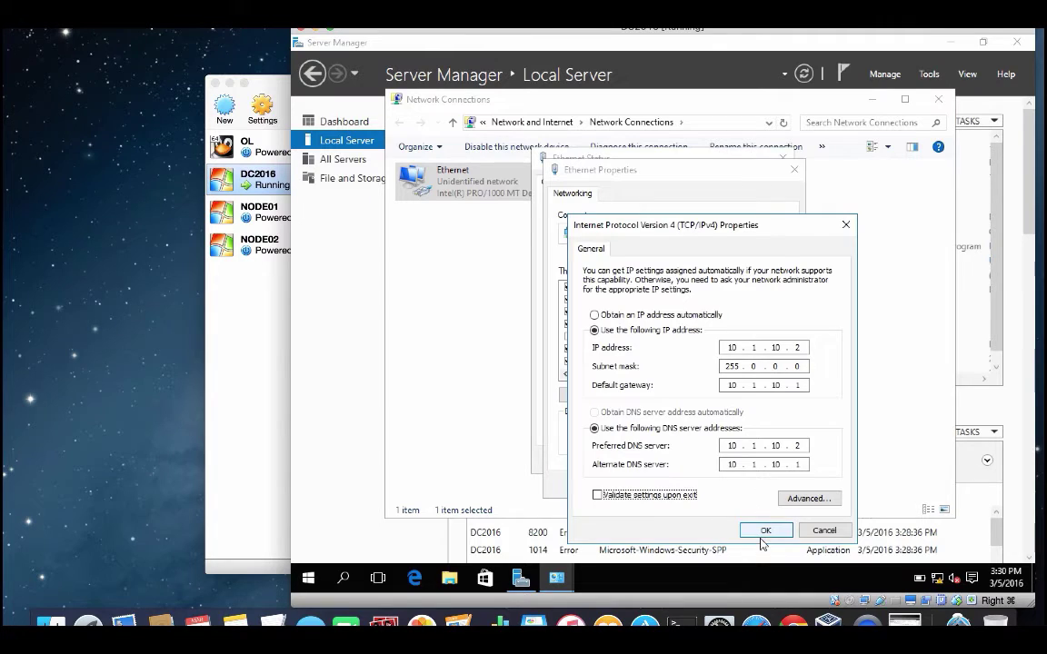
left_click(765, 530)
left_click(718, 484)
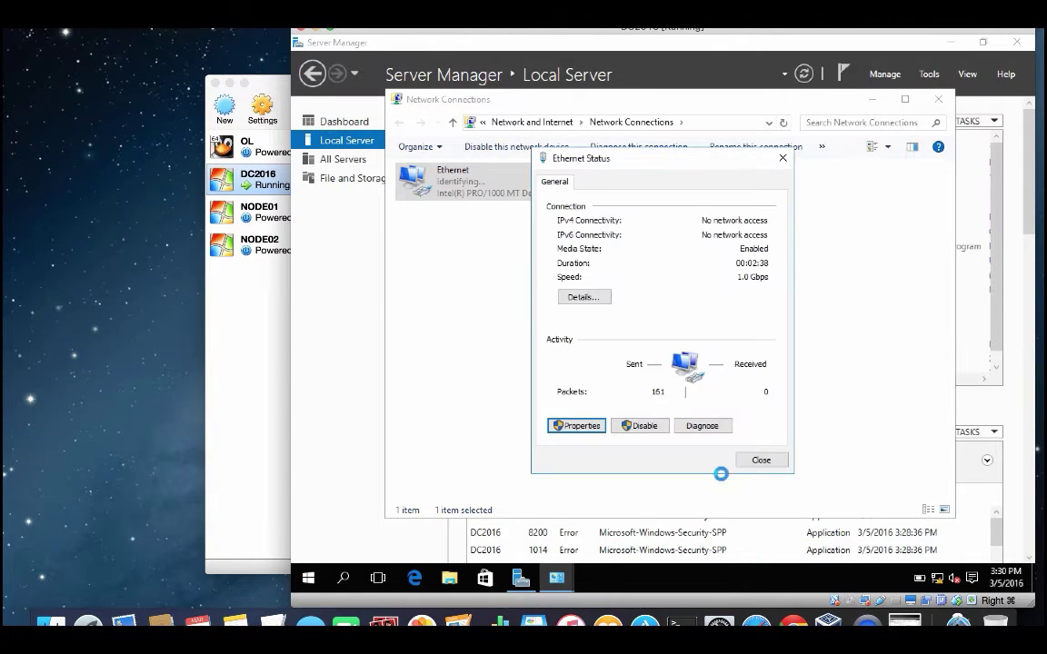
left_click(761, 459)
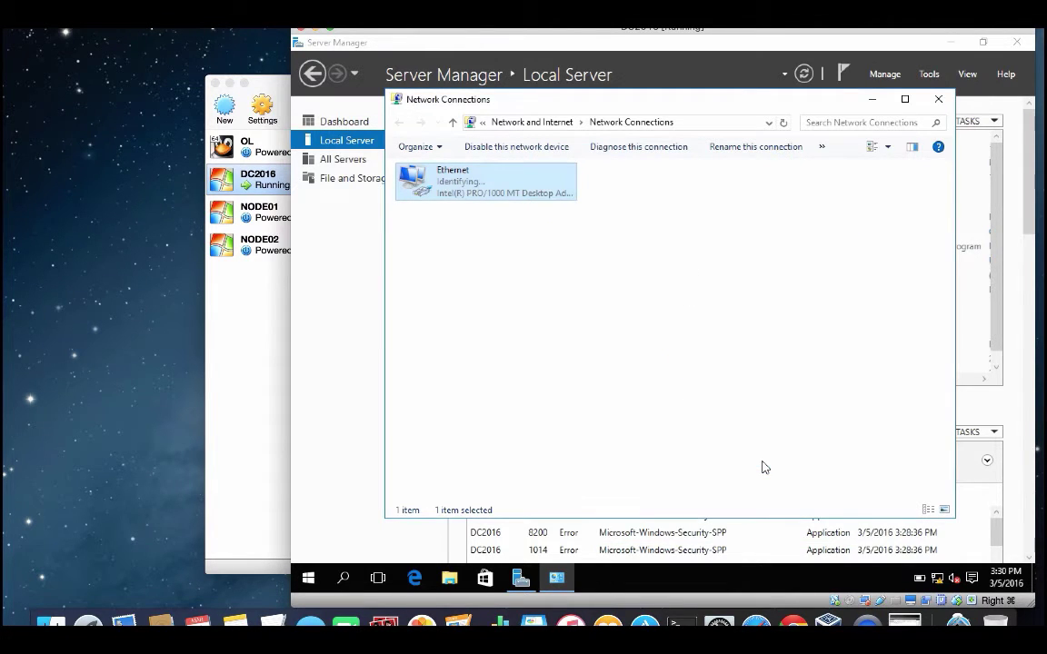
Step: Start the Add Roles and Features Wizard with a role-based installation targeting DC2016
left_click(938, 99)
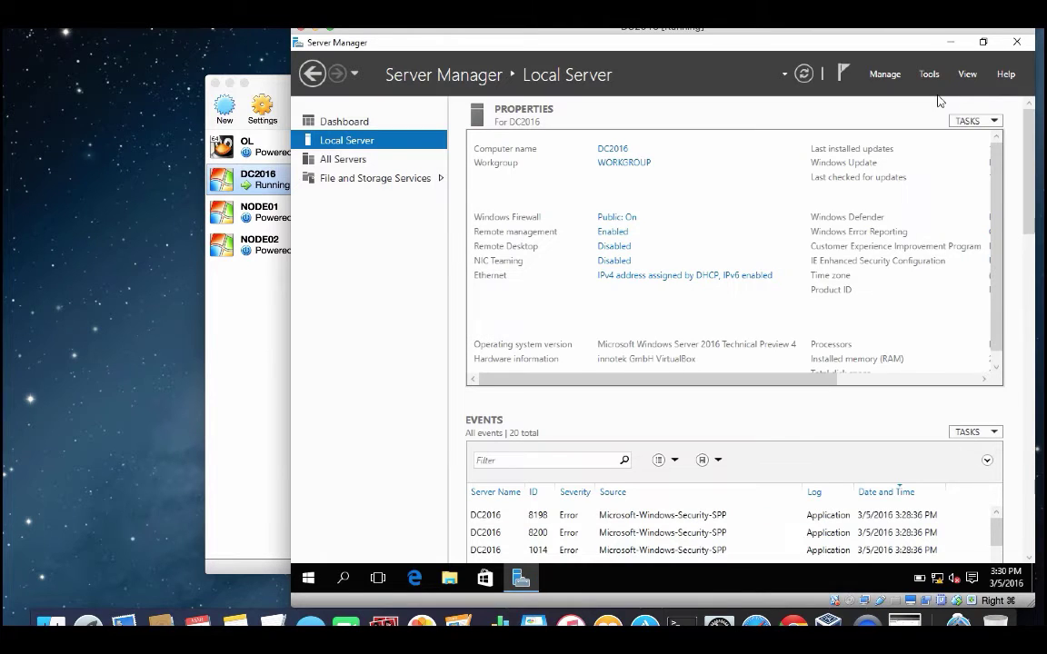
left_click(891, 77)
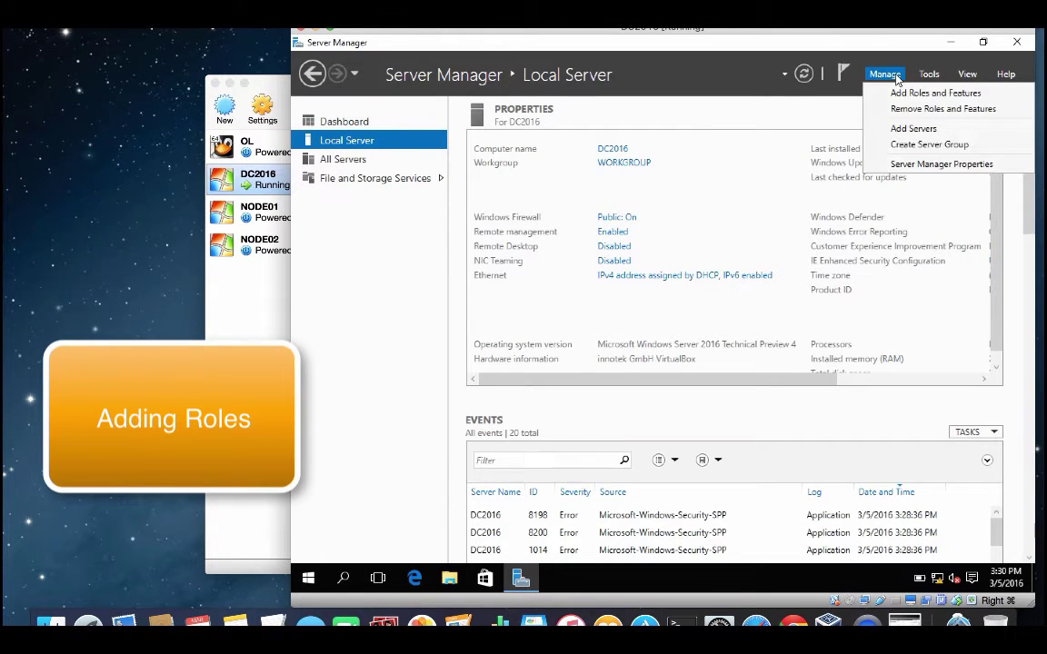
left_click(900, 92)
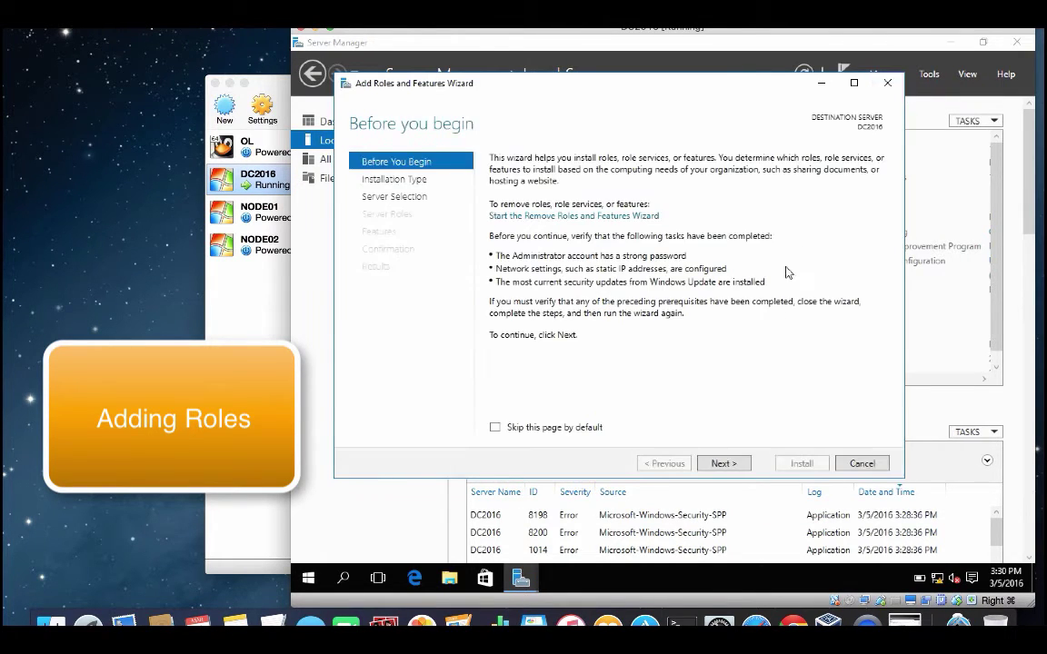
left_click(550, 427)
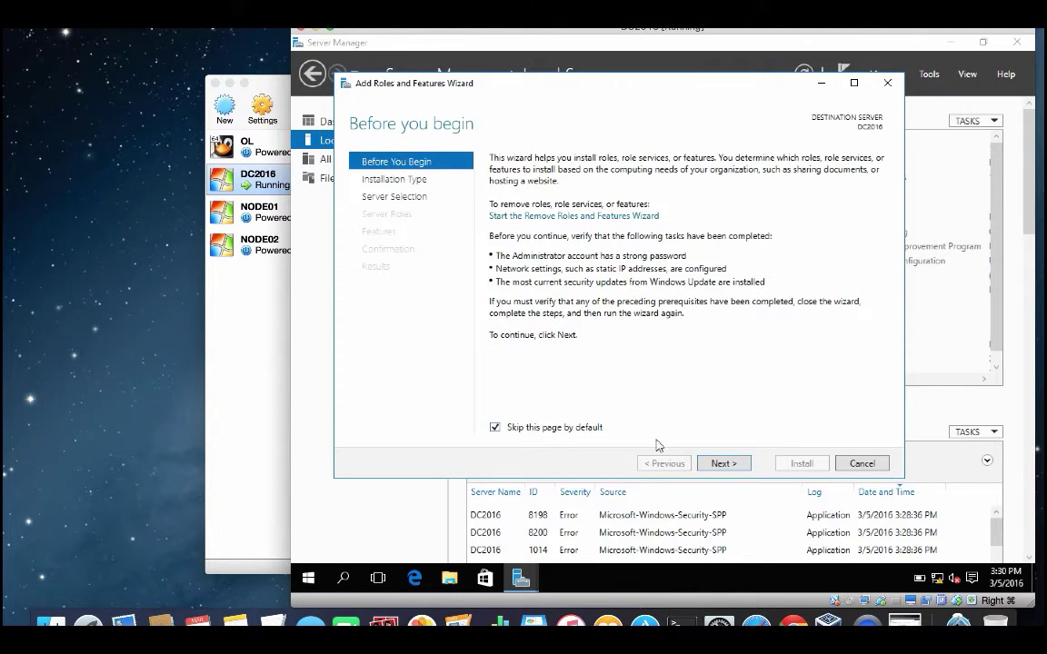
left_click(718, 466)
left_click(714, 469)
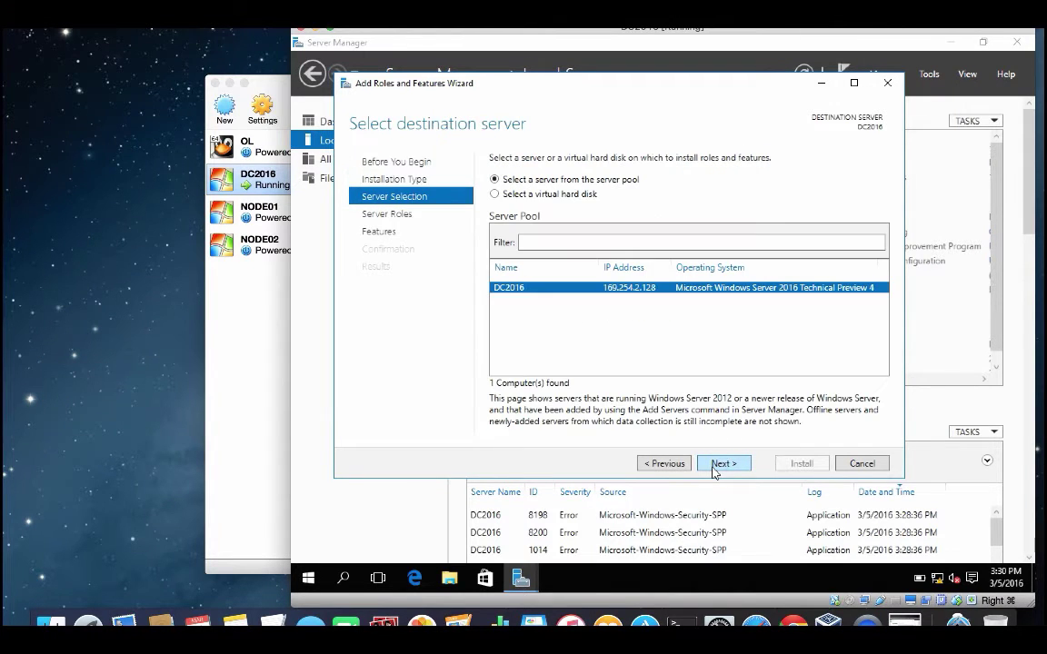
left_click(714, 465)
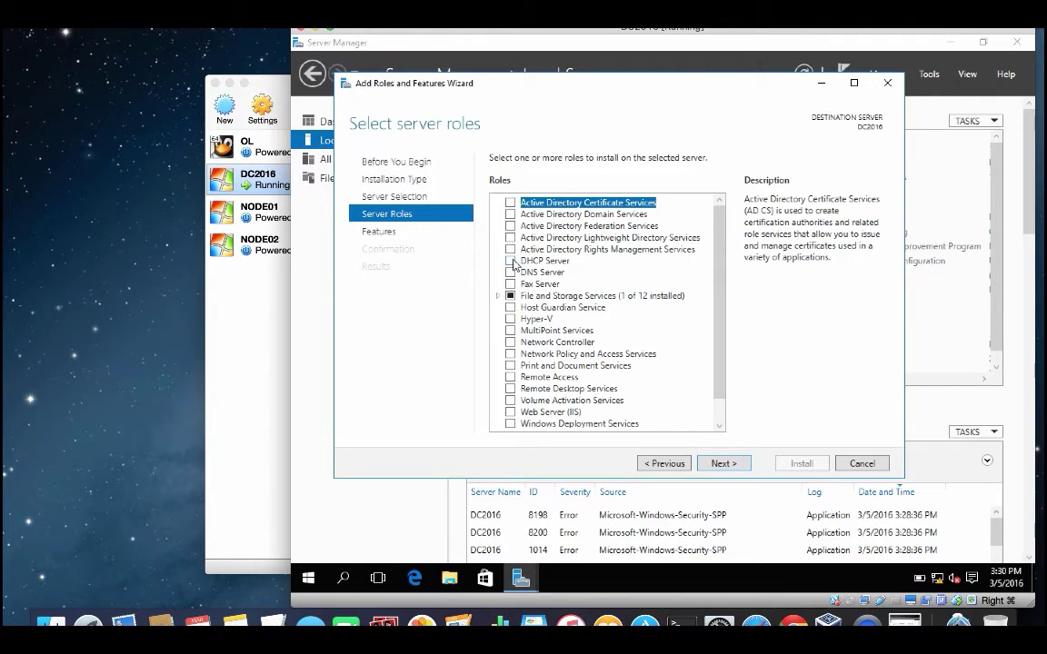
Step: Select the DHCP Server, DNS Server and Active Directory Domain Services roles with their management tools
left_click(511, 262)
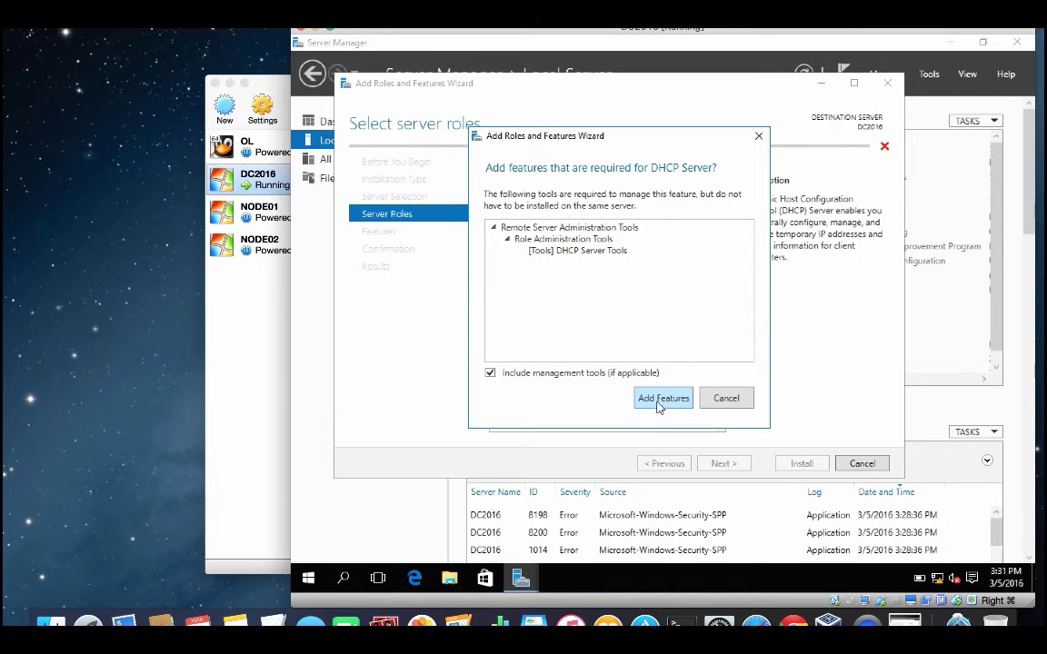
left_click(659, 409)
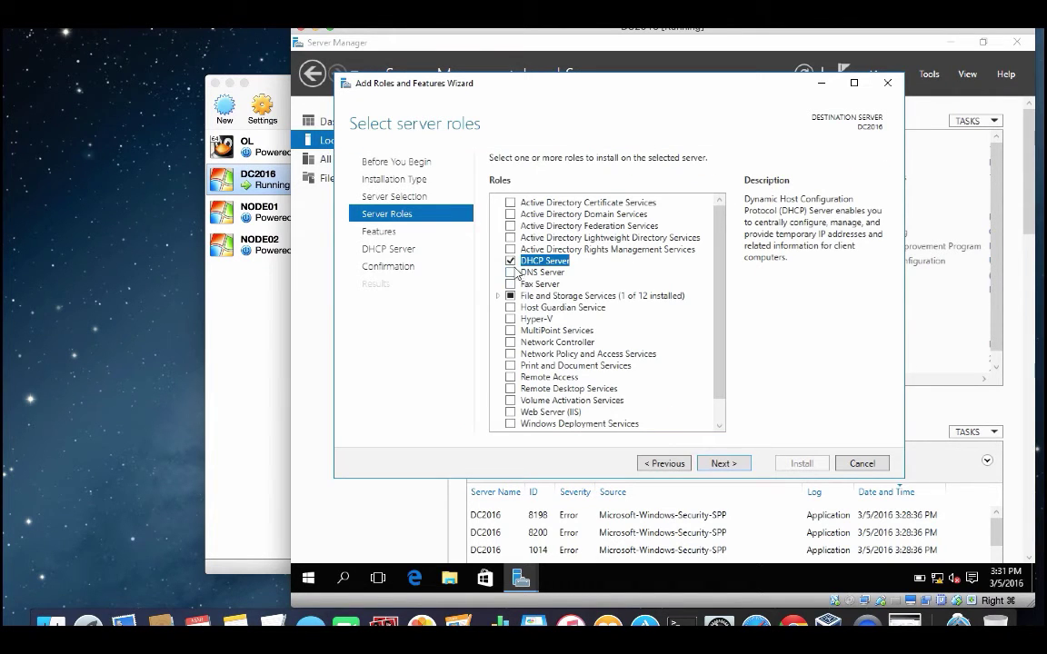
left_click(510, 272)
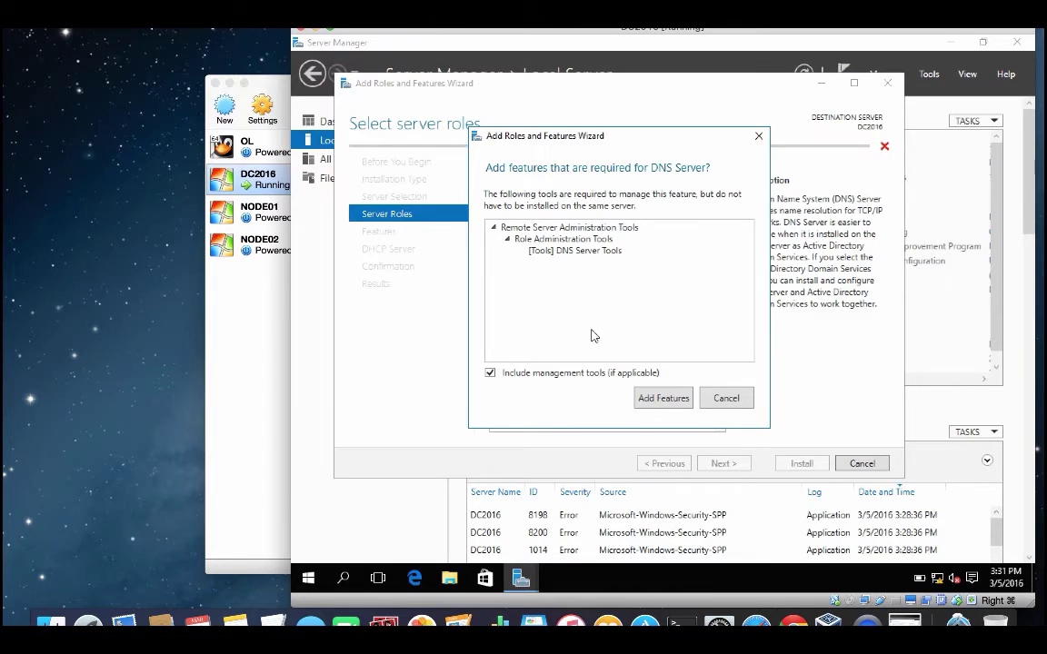
left_click(669, 400)
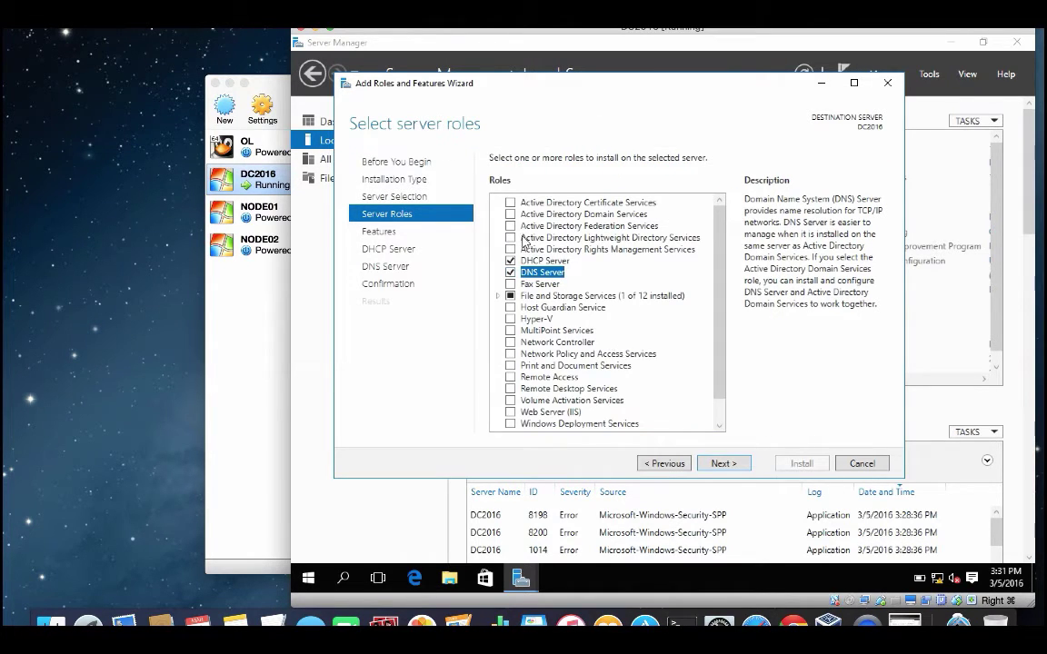
left_click(514, 216)
left_click(512, 216)
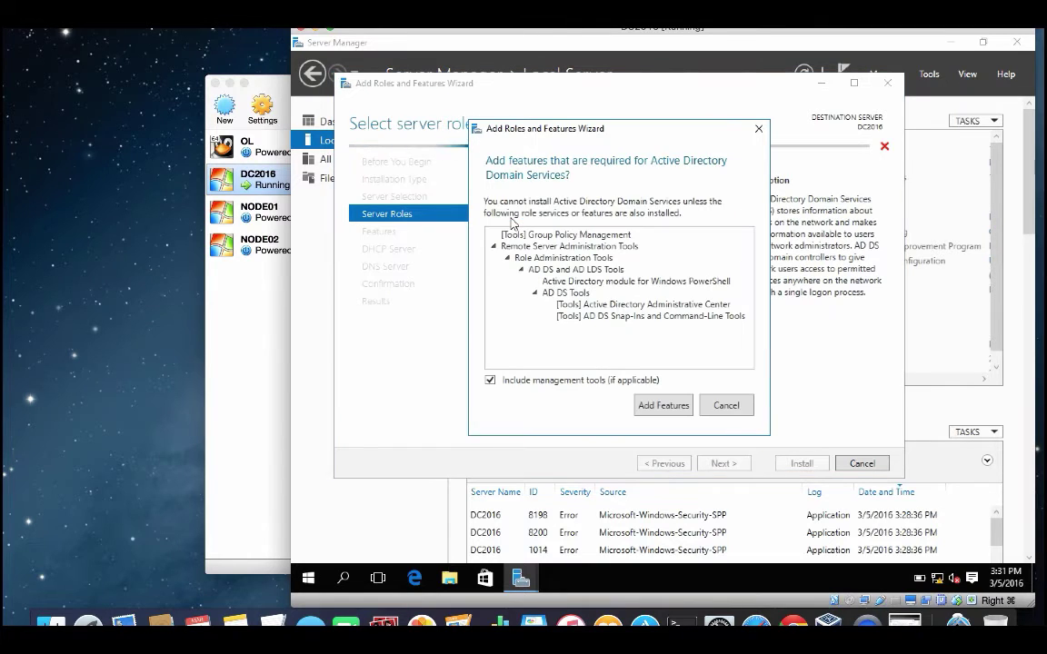
left_click(652, 409)
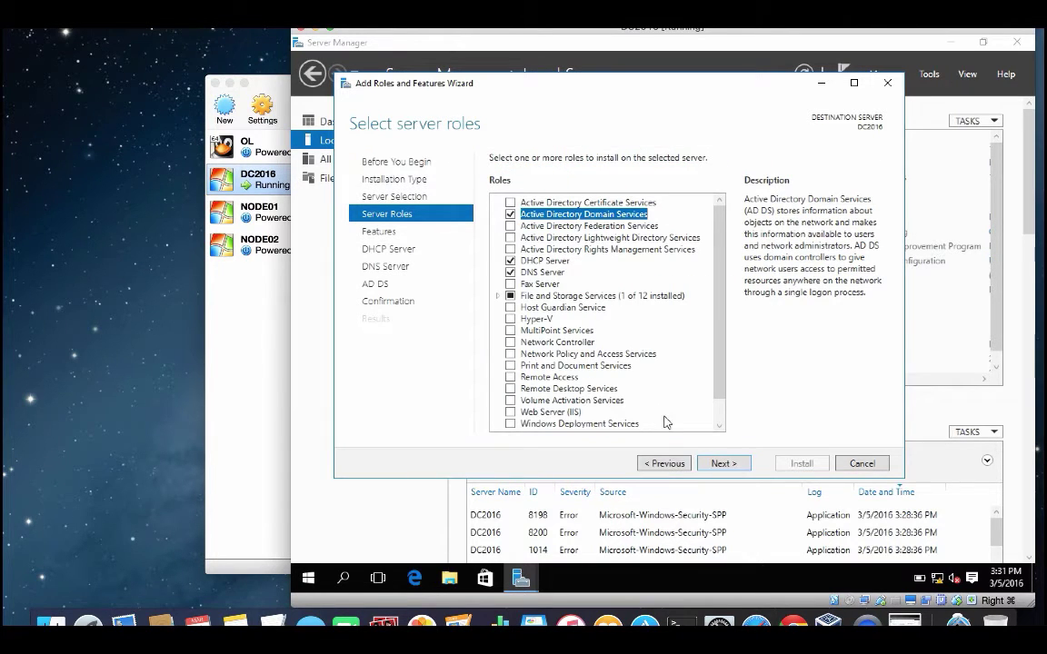
Step: Install the roles without extra features or automatic restart, then choose to promote DC2016 to a domain controller
left_click(724, 464)
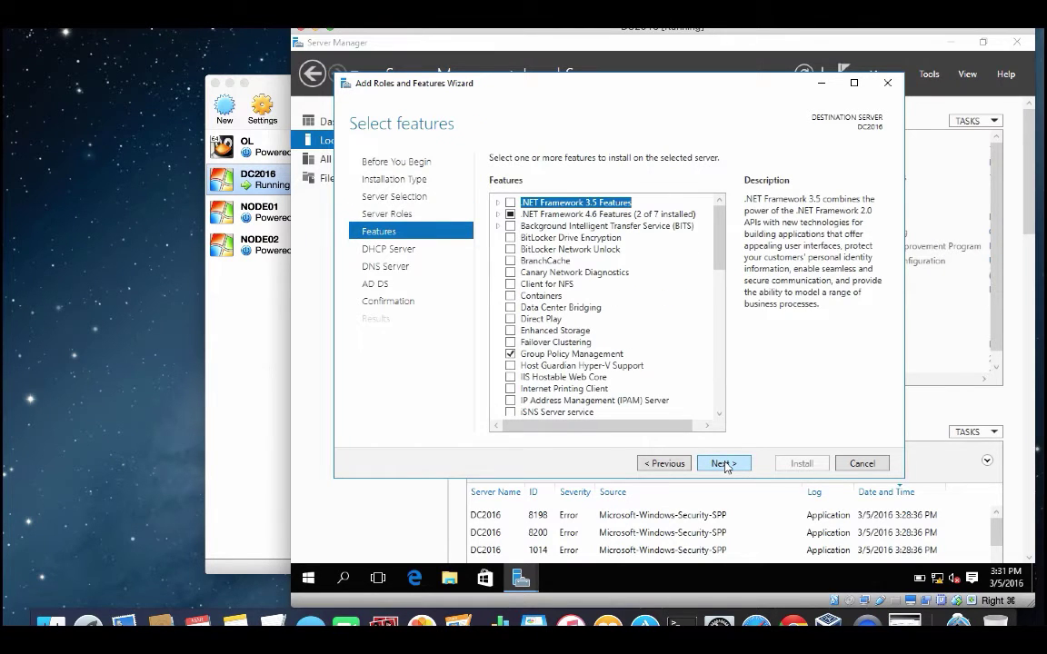
left_click(725, 465)
left_click(724, 465)
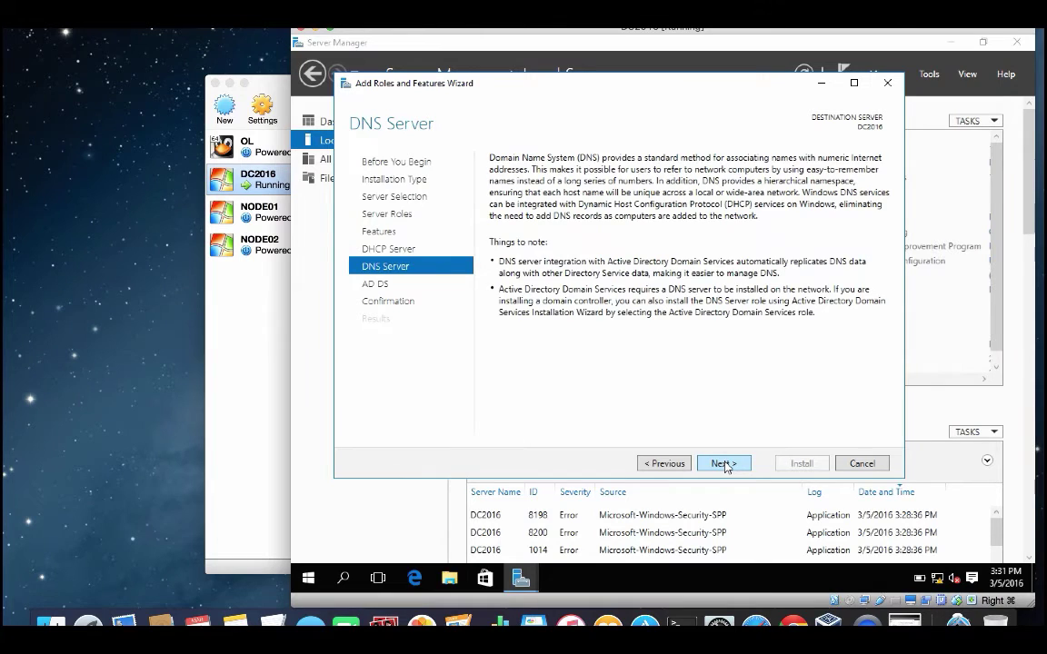
left_click(724, 465)
left_click(724, 465)
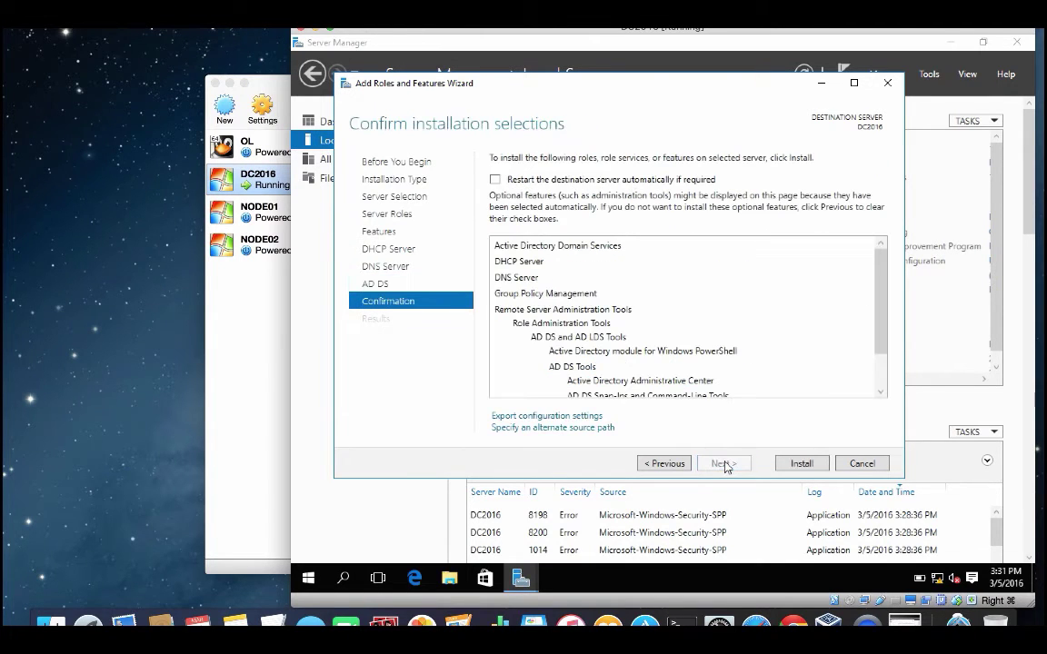
left_click(689, 181)
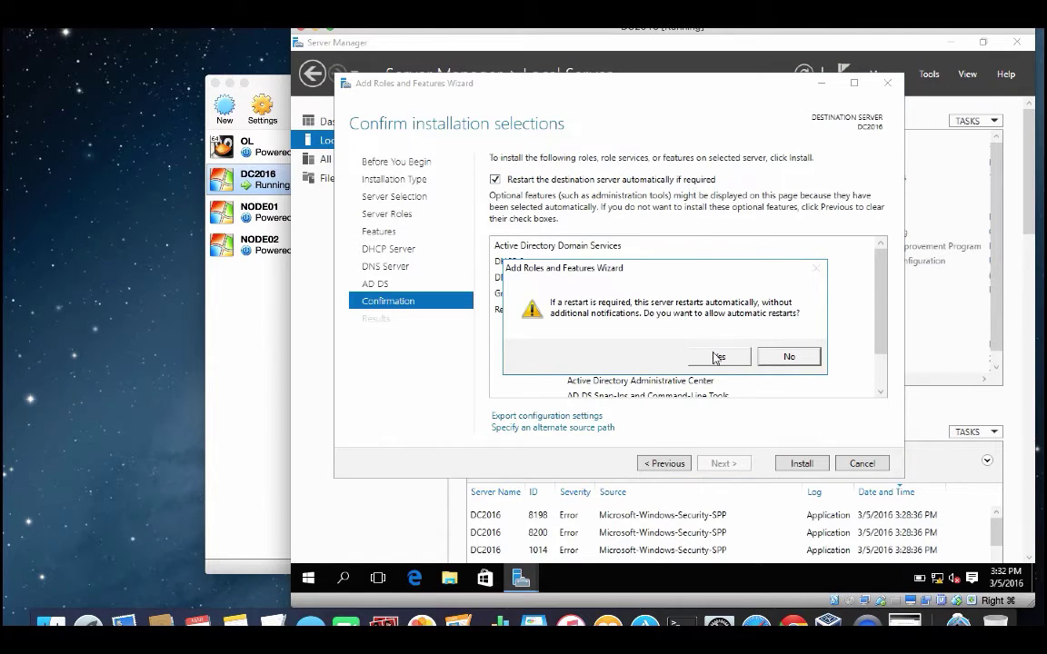
left_click(782, 359)
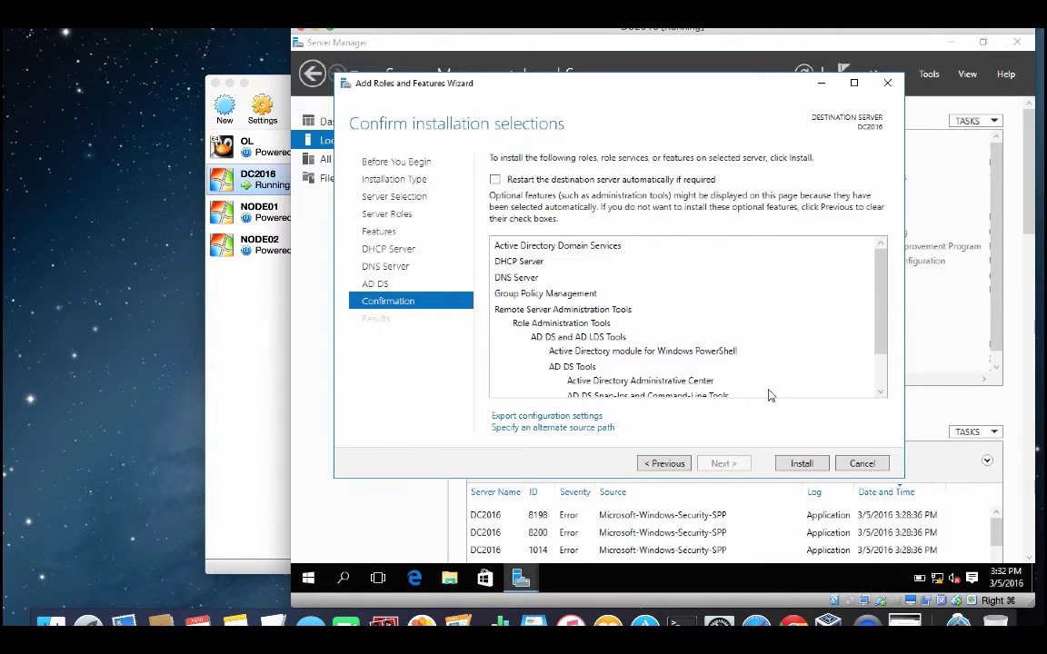
left_click(794, 465)
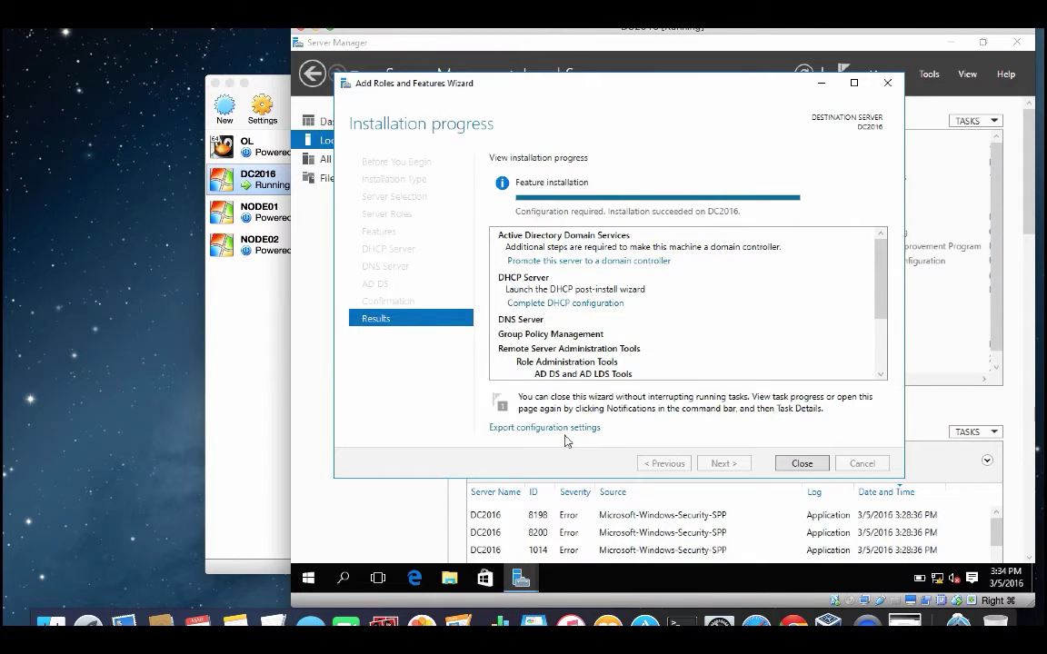
left_click(634, 270)
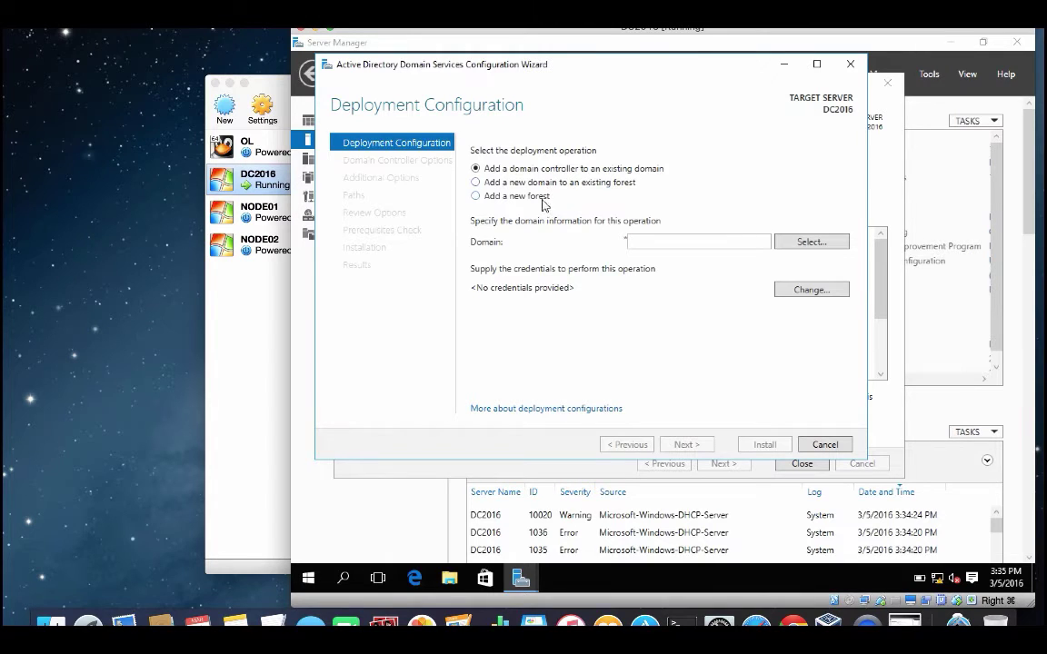
Step: Choose to add a new forest with root domain name home.lab
left_click(528, 196)
left_click(662, 244)
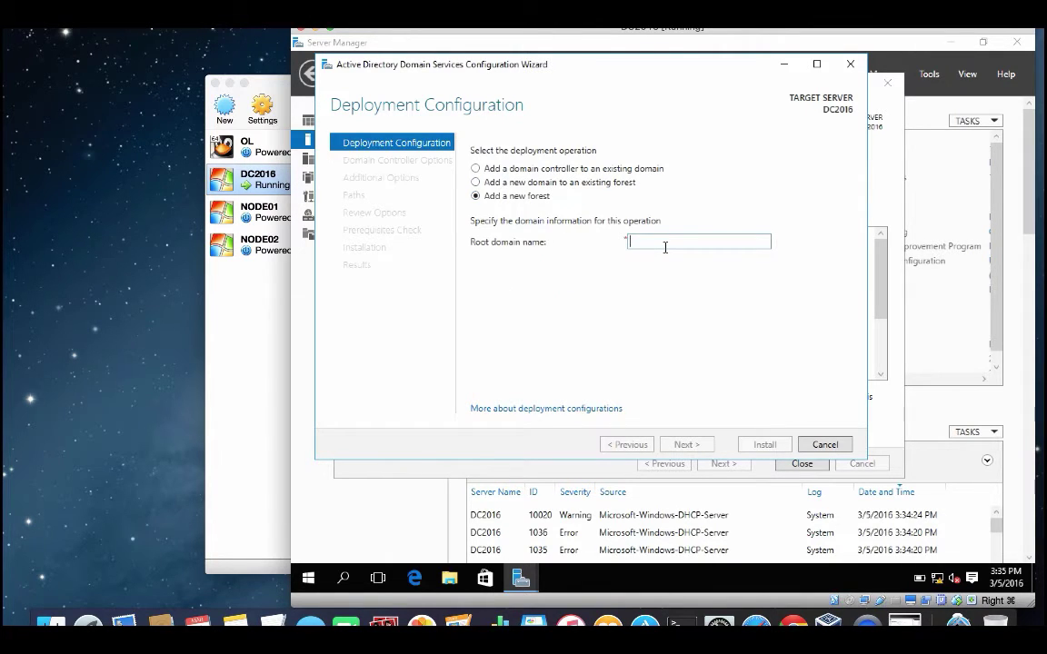
type("home")
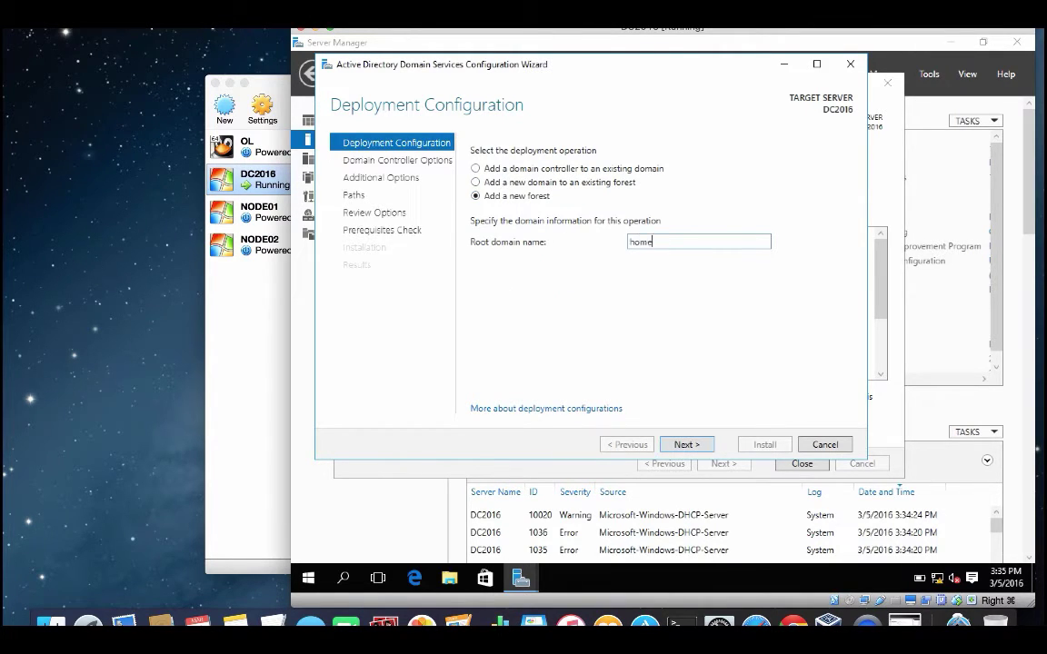
type(".lab")
left_click(685, 445)
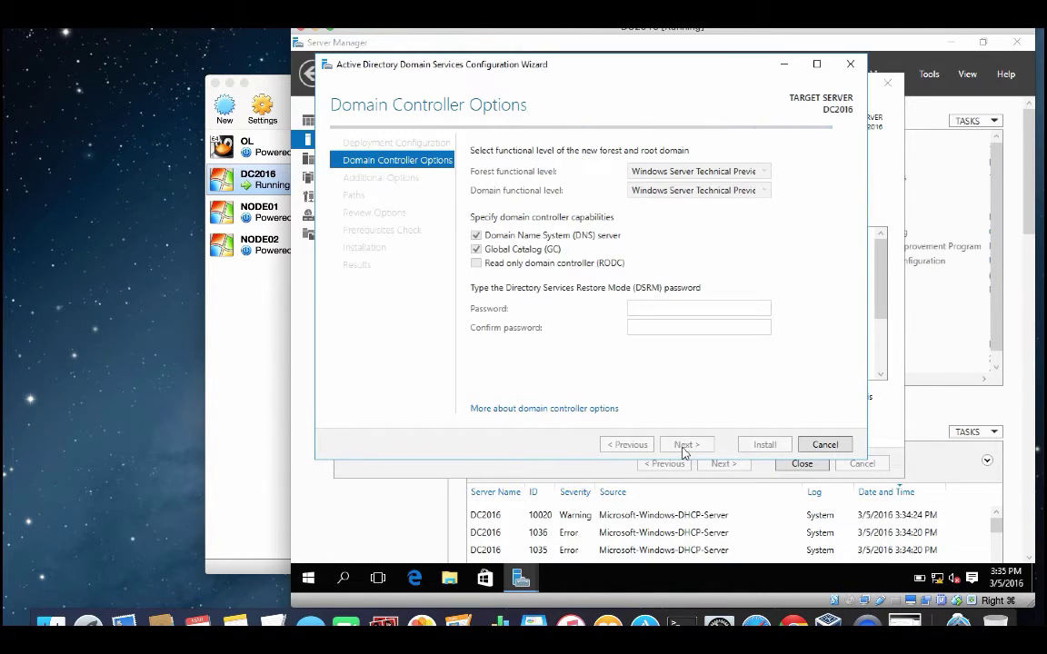
Step: Set the DSRM password, keep NetBIOS name HOME and default folders, and install the domain controller
type("P")
key("Tab")
key("Tab")
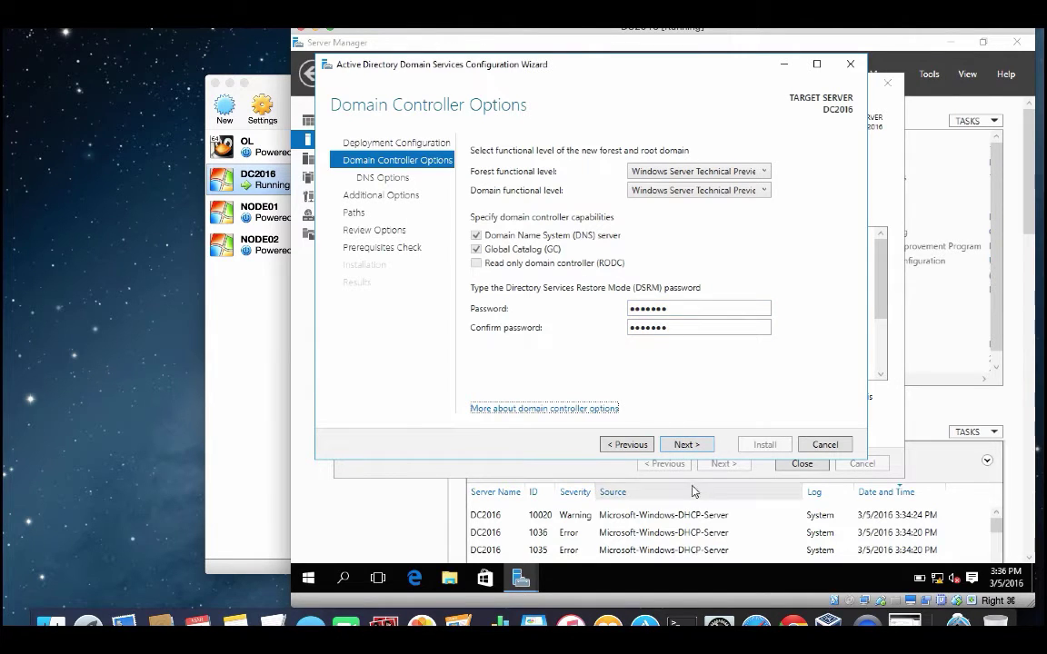
left_click(685, 446)
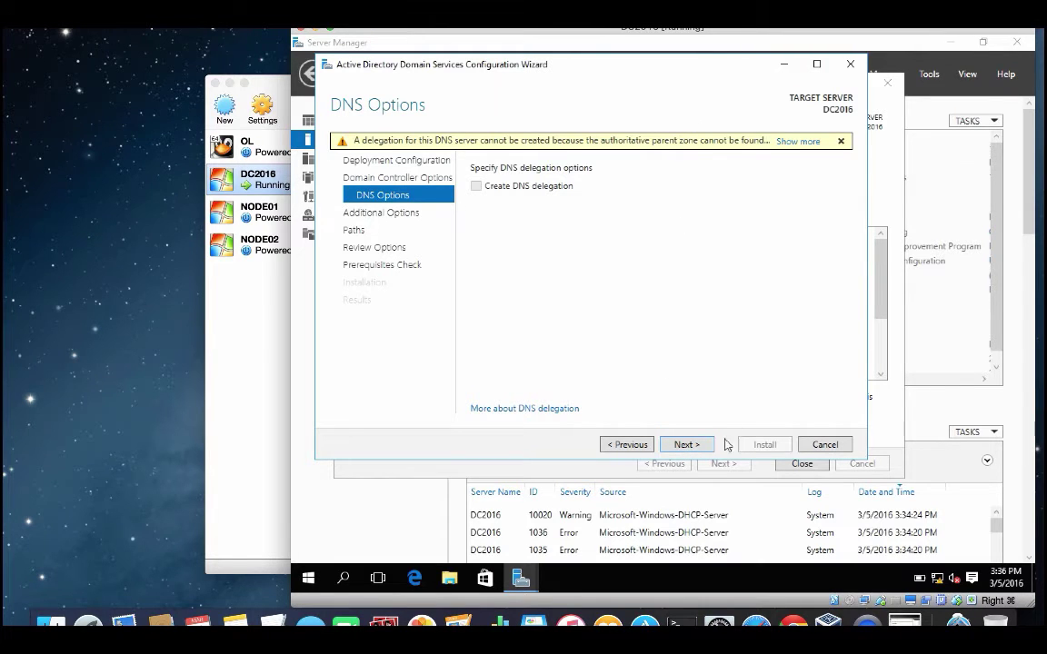
left_click(700, 446)
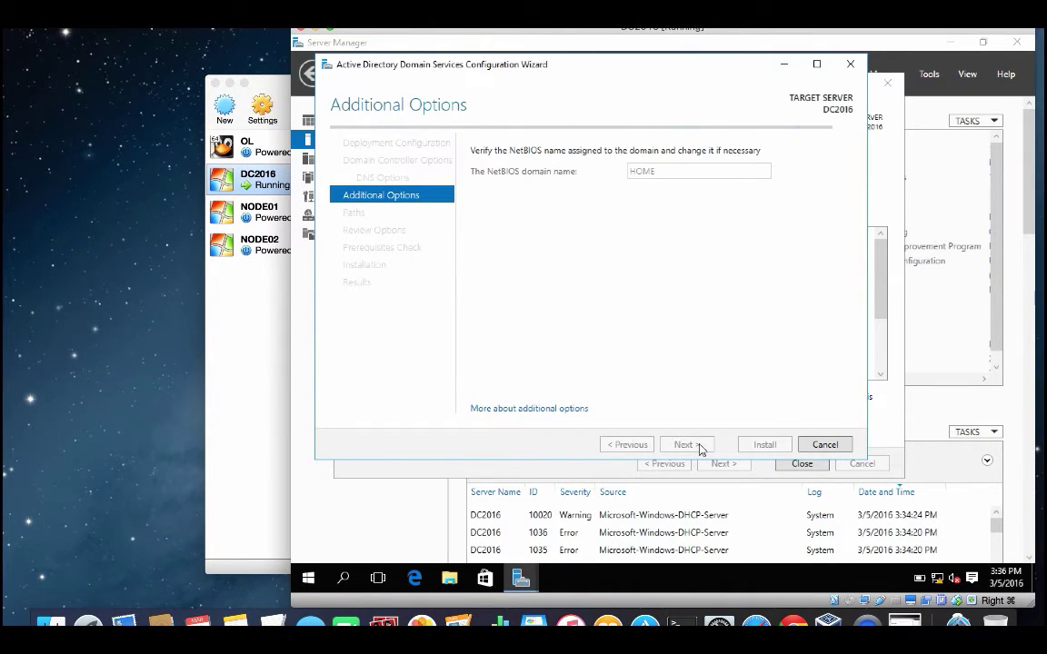
left_click(684, 445)
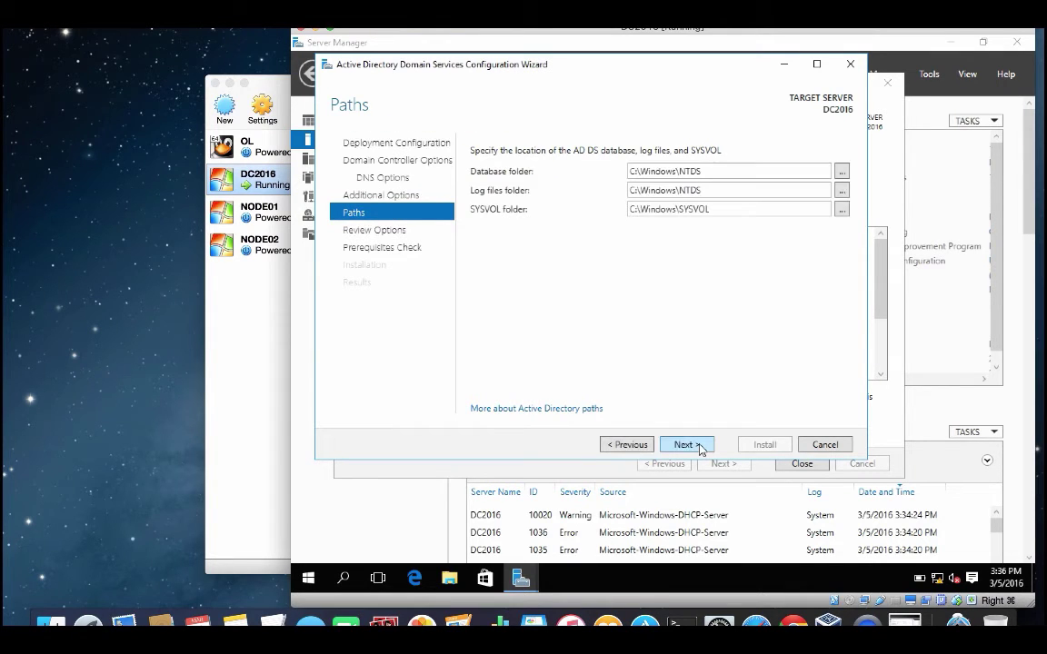
left_click(698, 446)
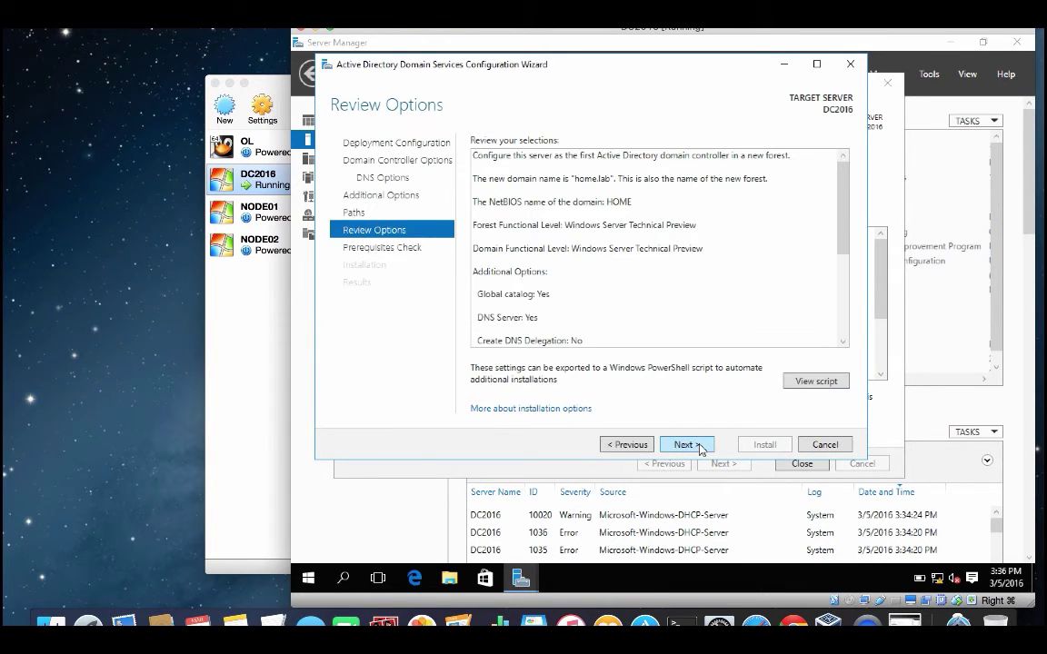
left_click(700, 445)
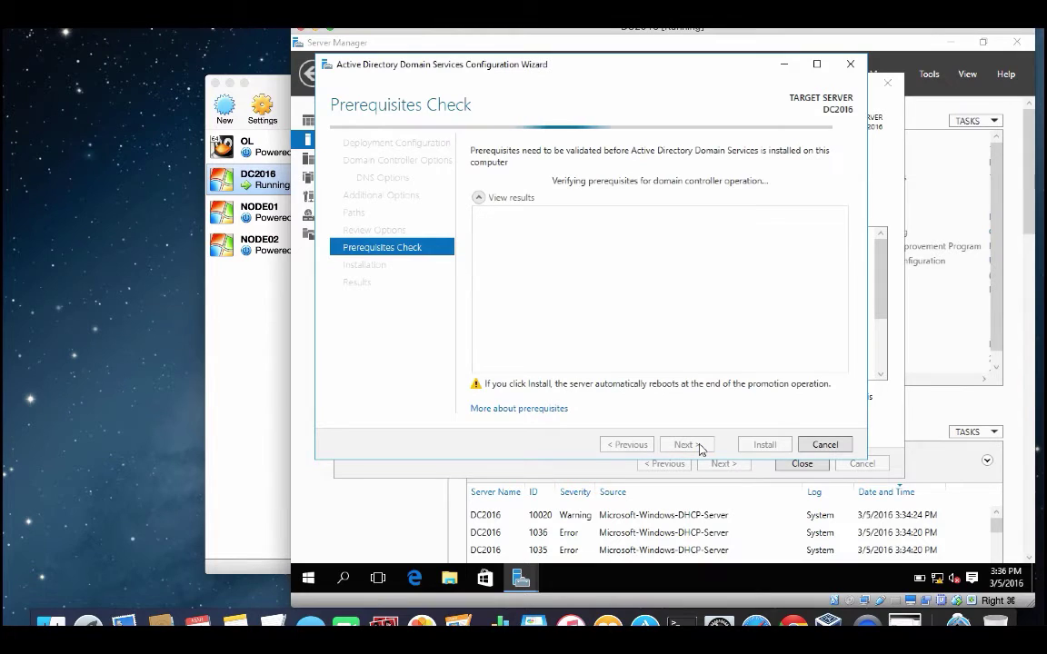
left_click(764, 445)
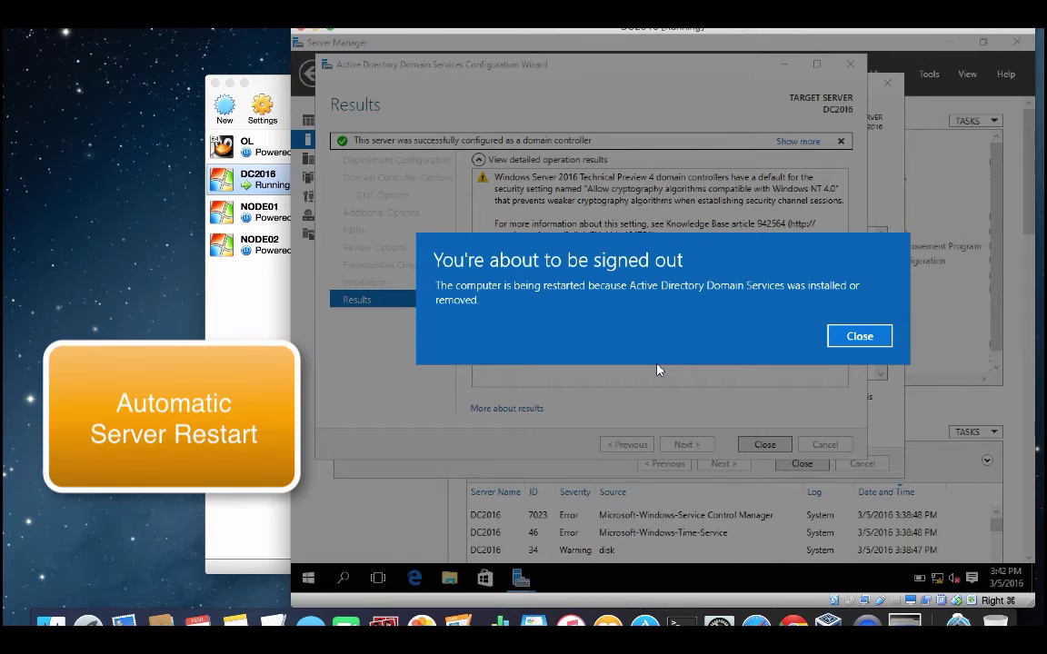
left_click(849, 337)
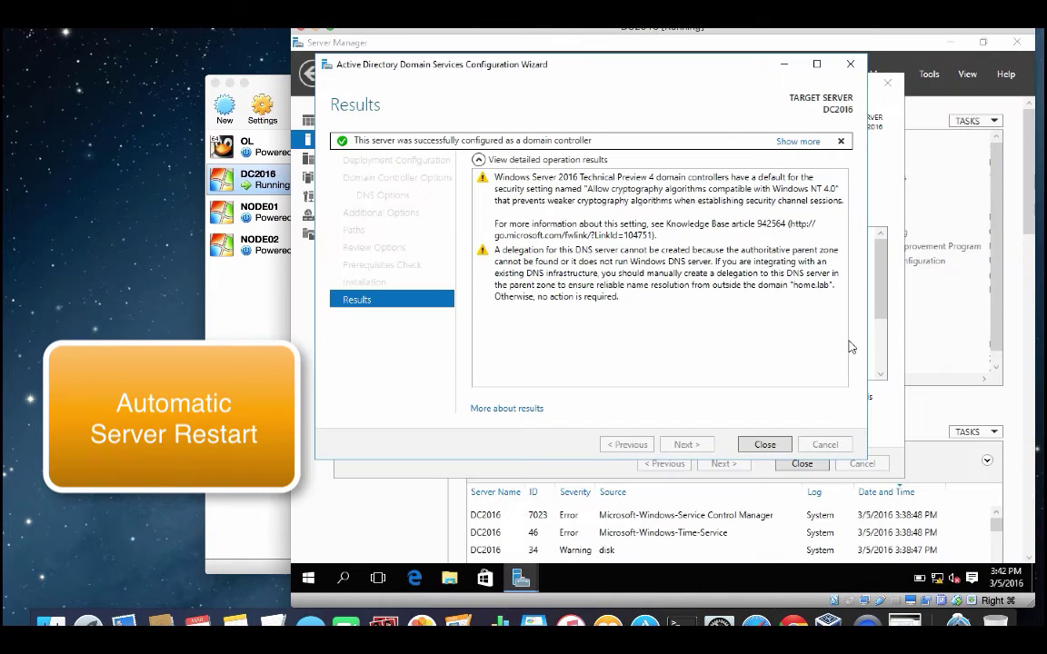
Step: Close the AD DS Configuration Wizard results page so DC2016 restarts
left_click(765, 445)
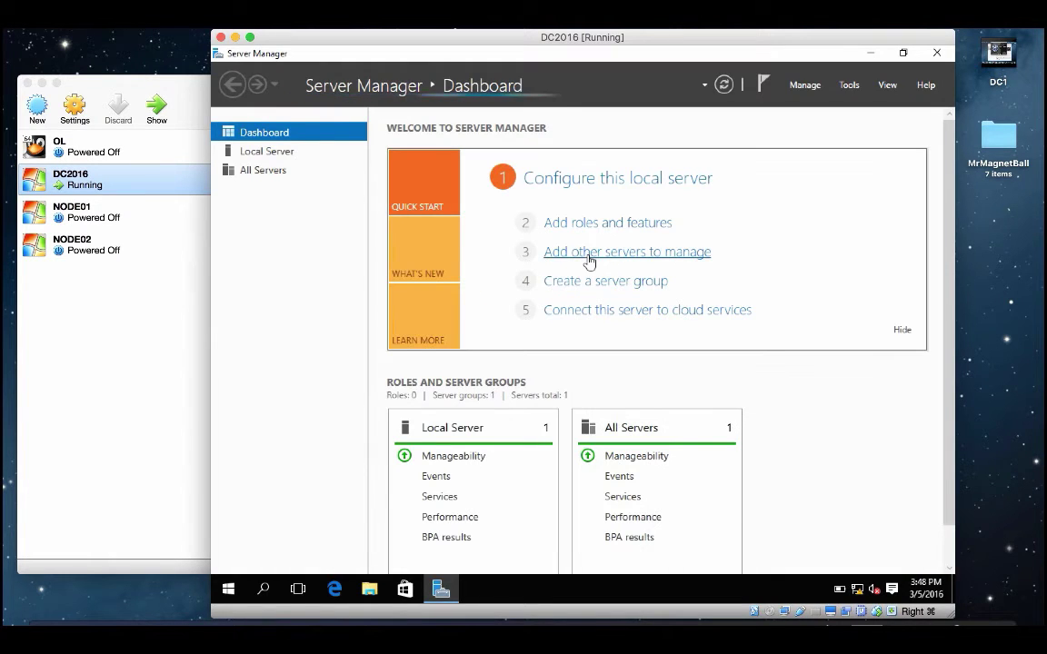
Step: Show DC2016's Local Server properties and move the VM window further right
left_click(258, 151)
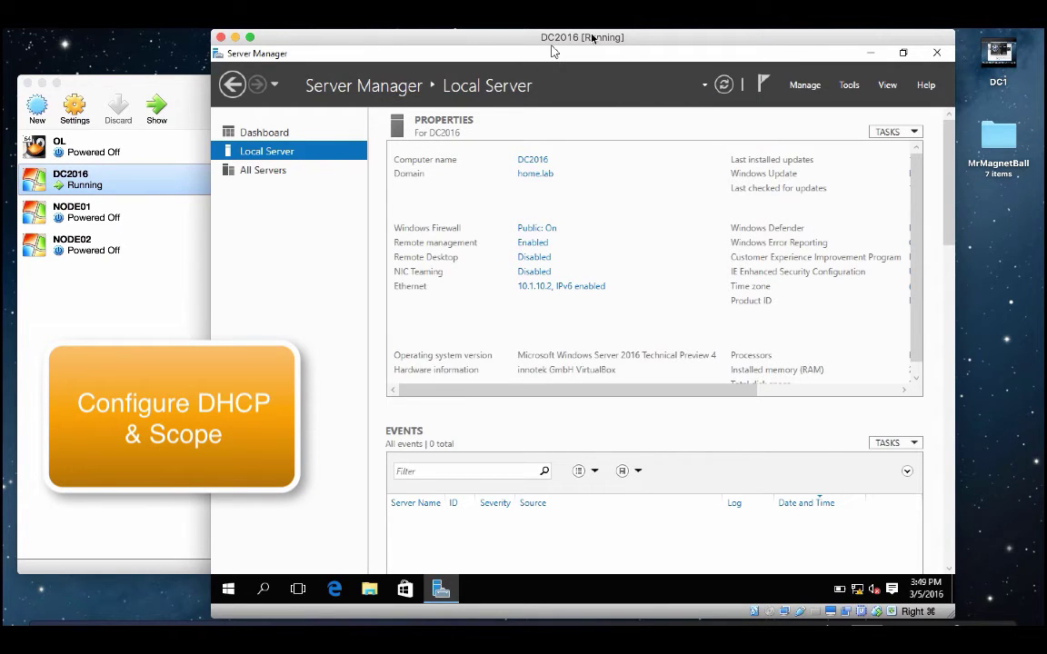
left_click_drag(594, 40, 673, 44)
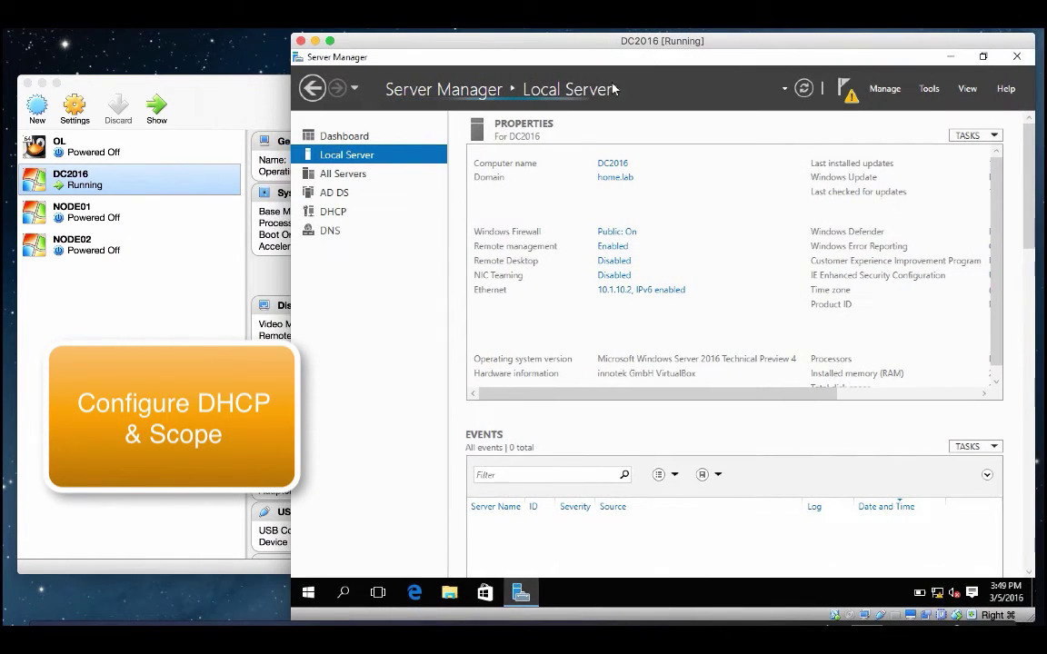
Step: Complete the DHCP configuration from notifications, committing with administrator credentials to authorize the server
left_click(840, 98)
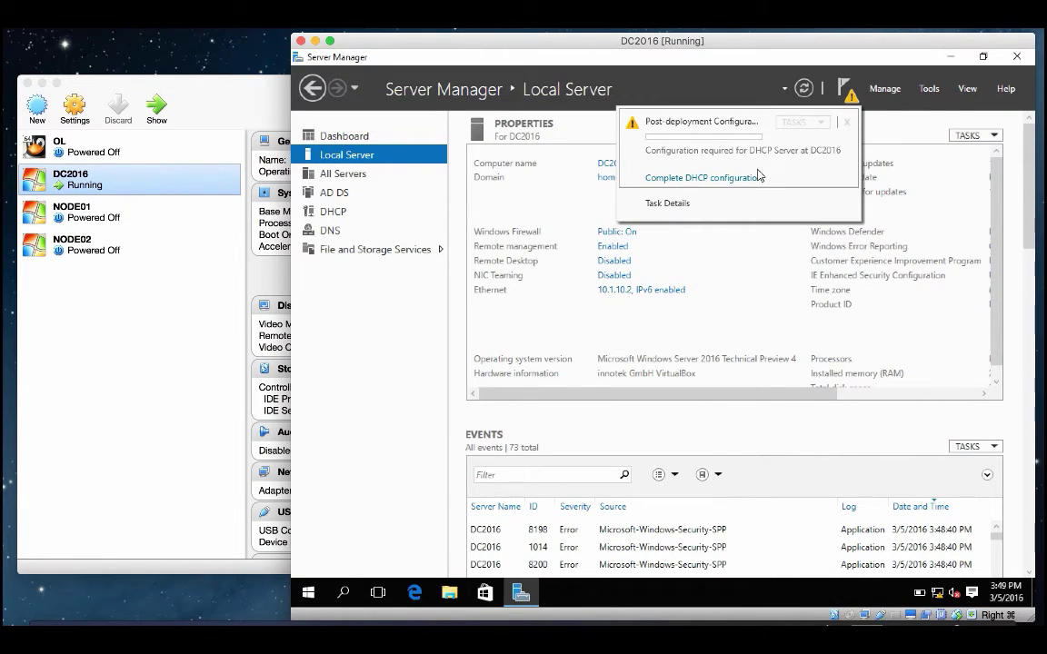
left_click(706, 178)
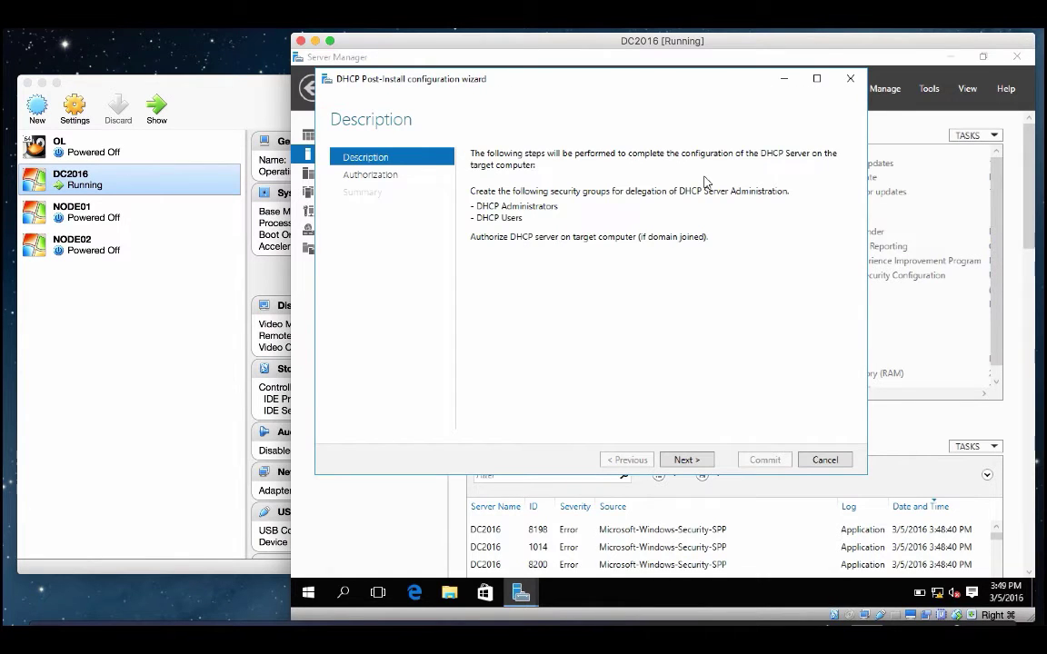
left_click(691, 461)
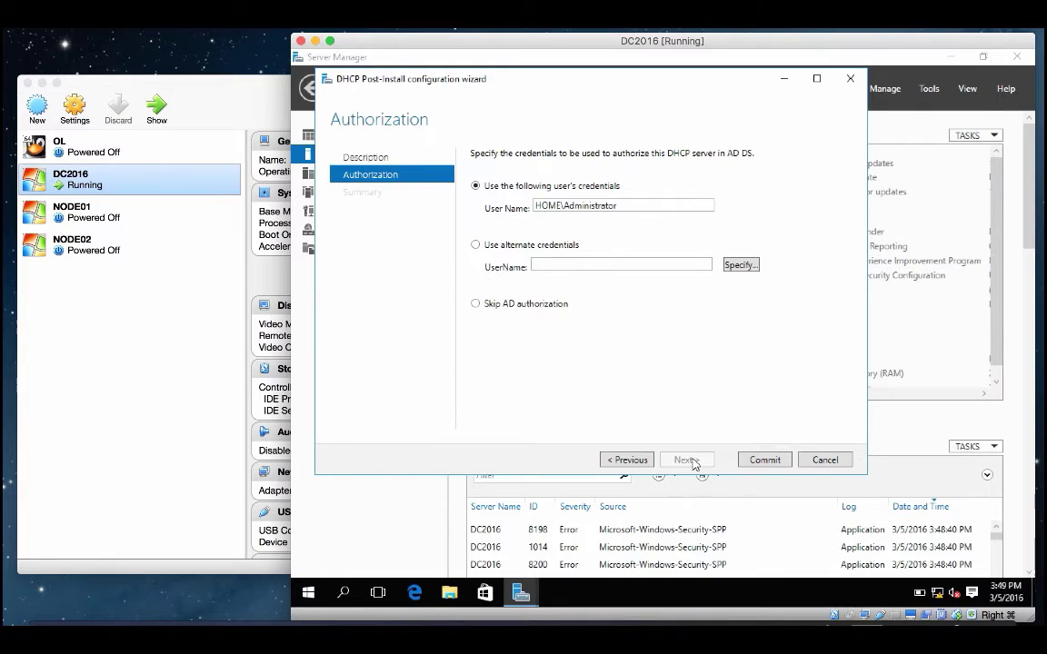
left_click(754, 460)
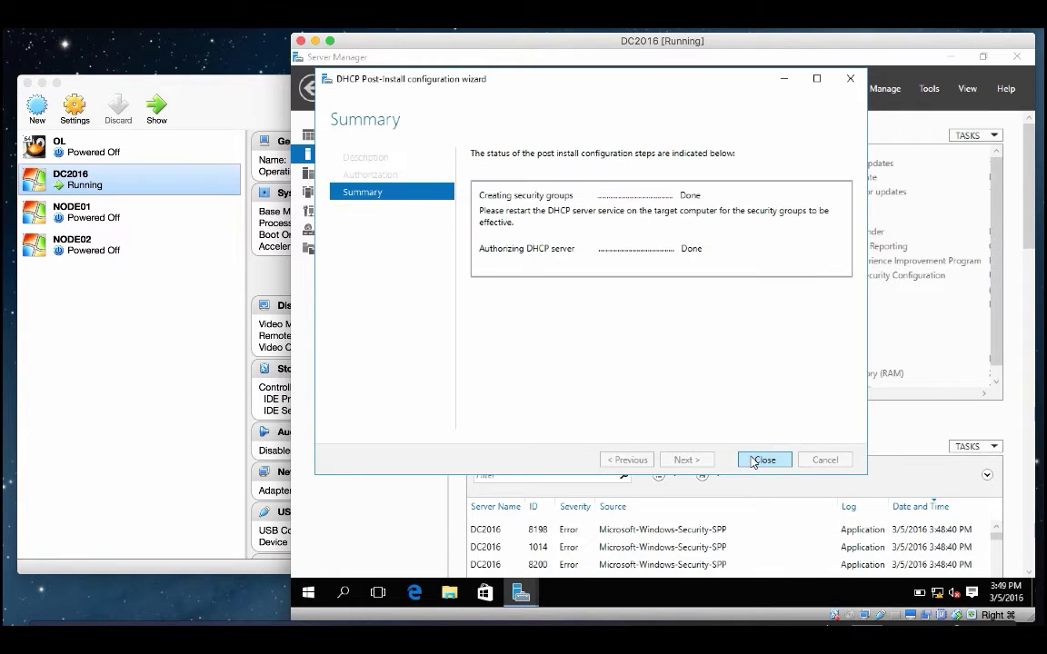
left_click(762, 460)
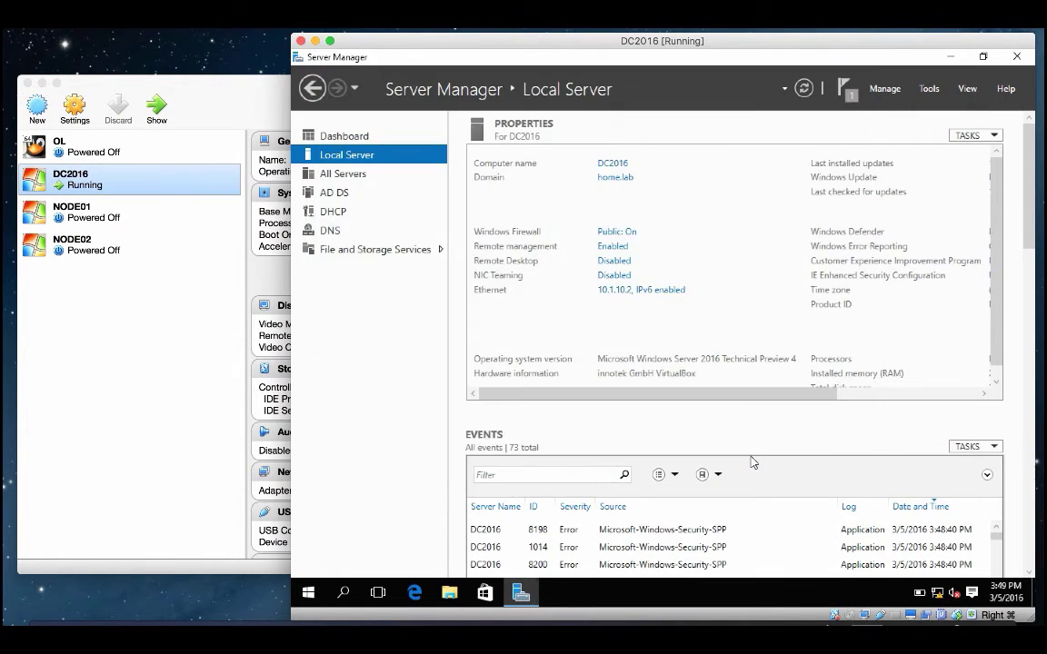
Step: Open the DHCP console and start a new IPv4 scope
left_click(848, 92)
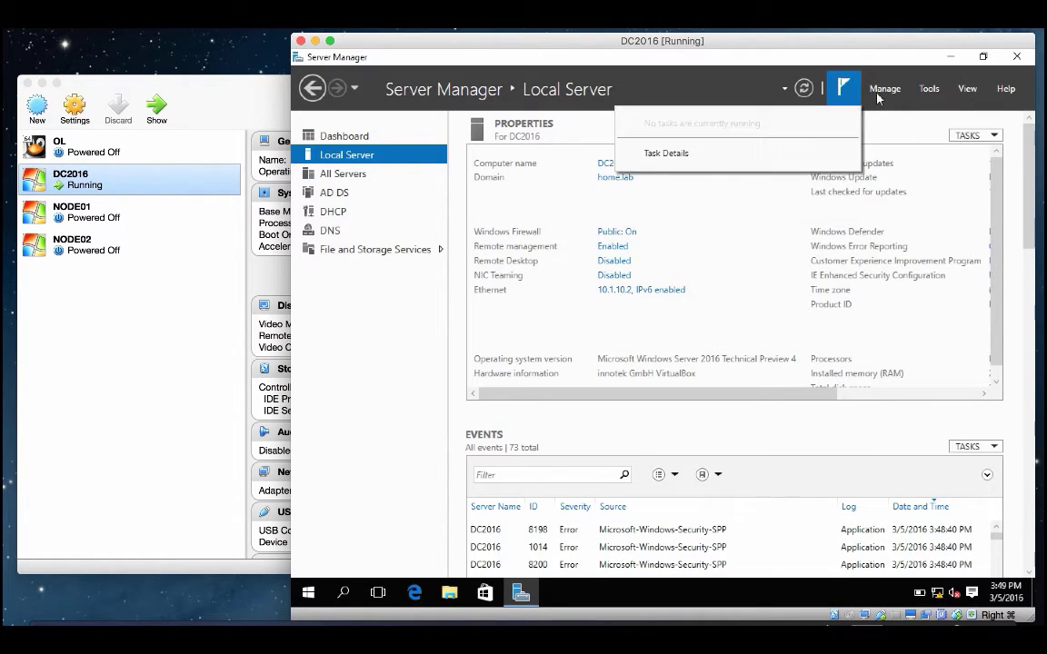
left_click(927, 90)
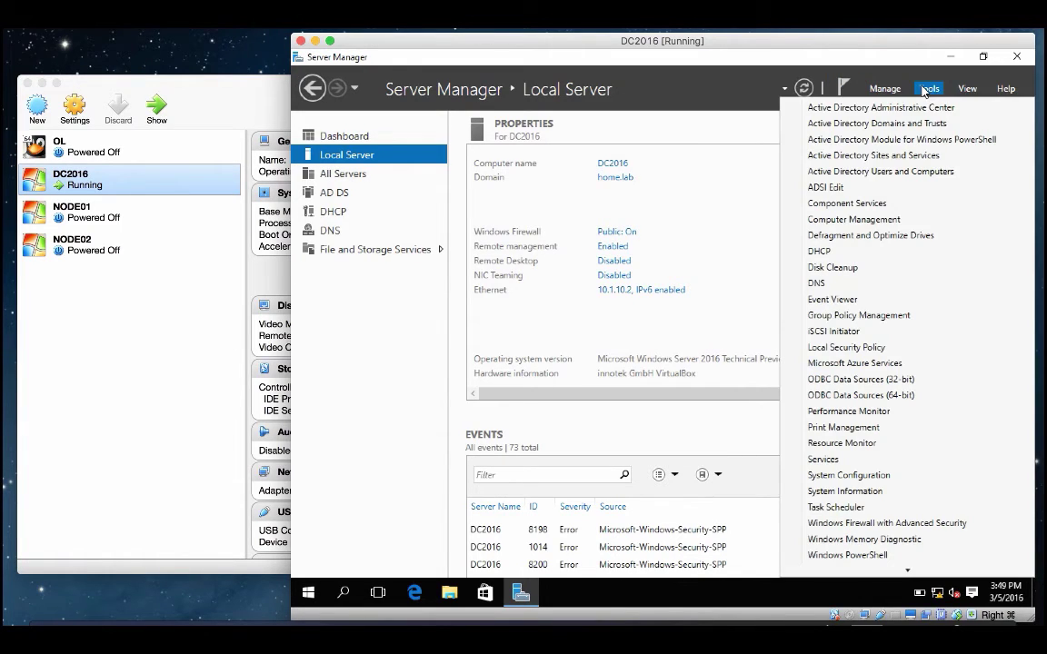
left_click(846, 252)
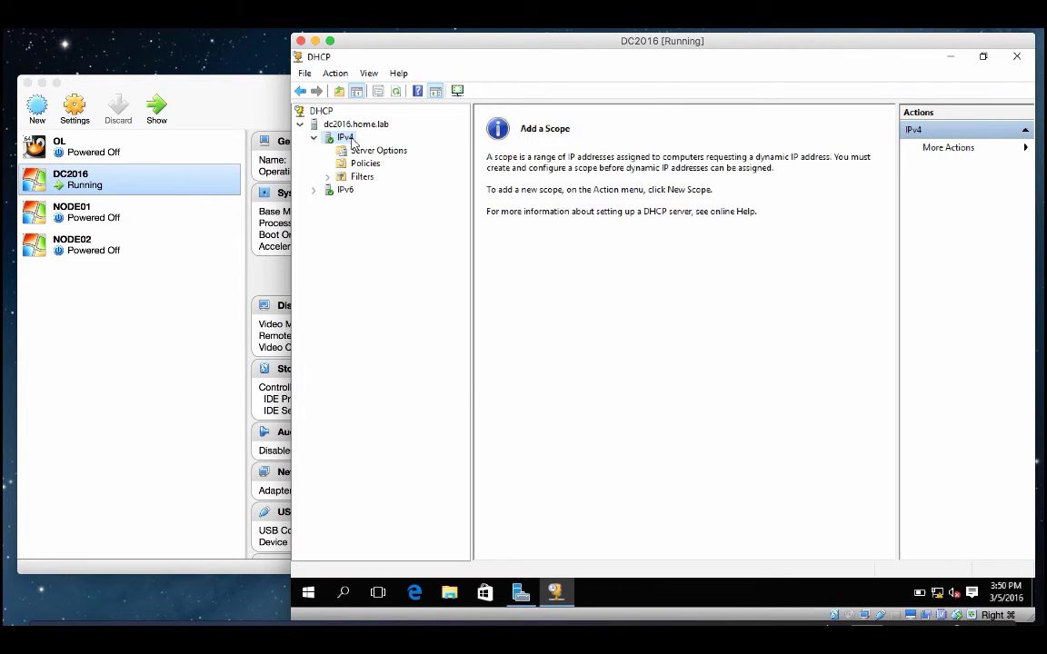
right_click(352, 141)
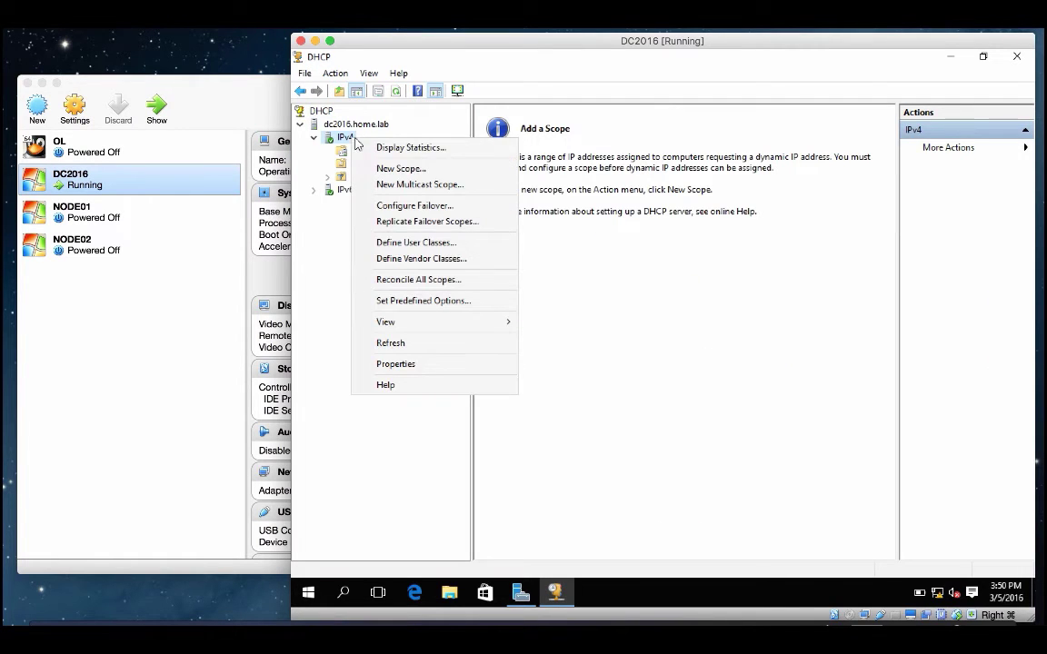
left_click(414, 174)
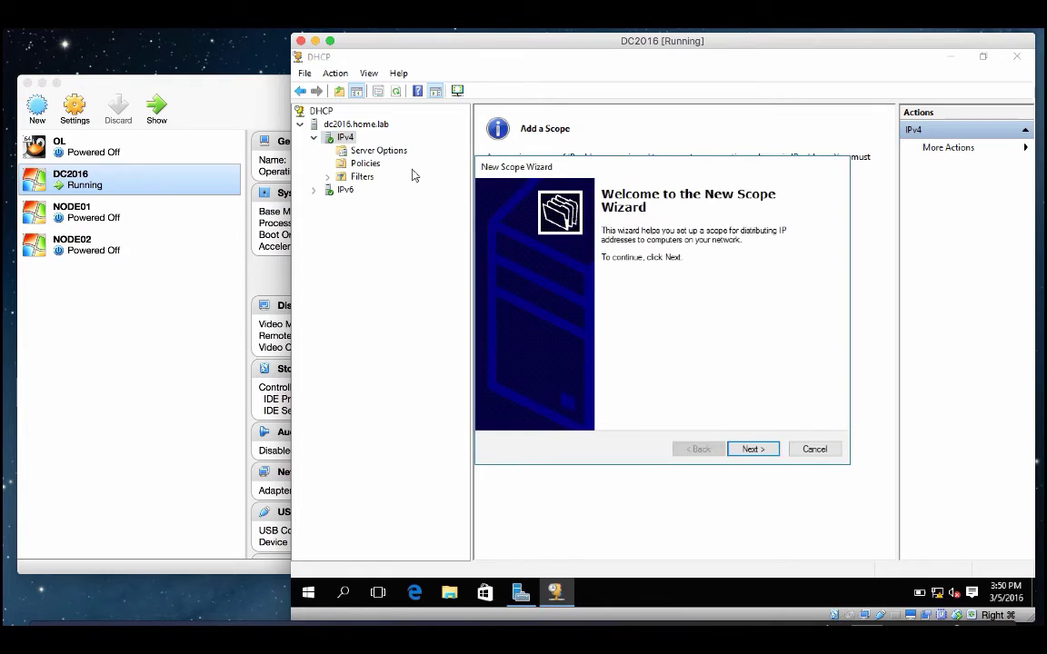
Step: Name the scope BasicScope with range 10.1.10.100–10.1.10.200, no exclusions and the default lease duration
left_click(753, 450)
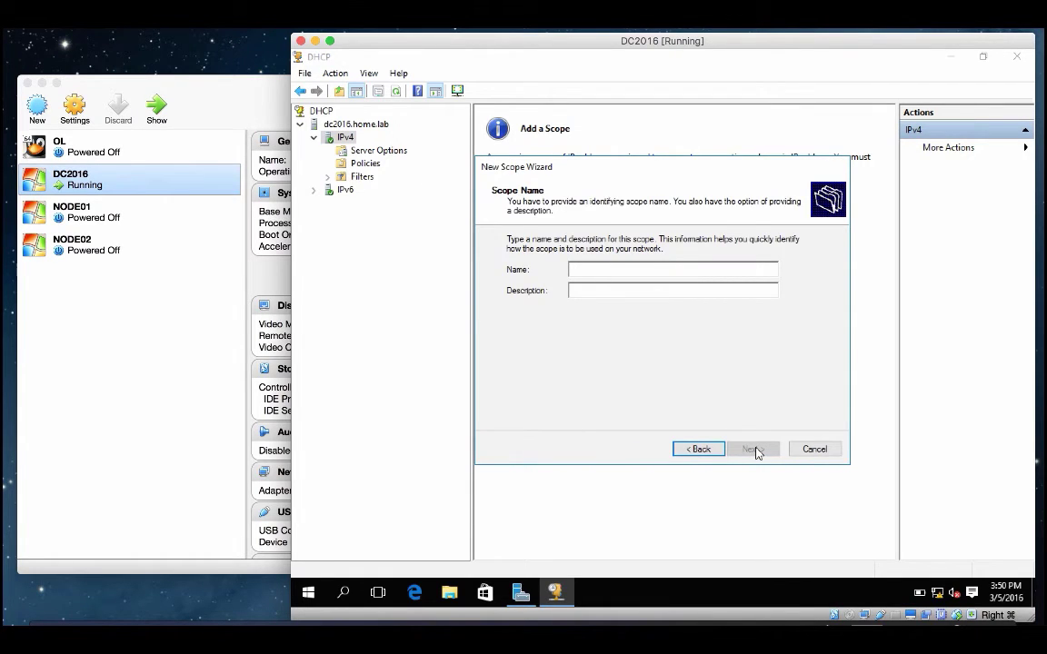
type("BasicScope")
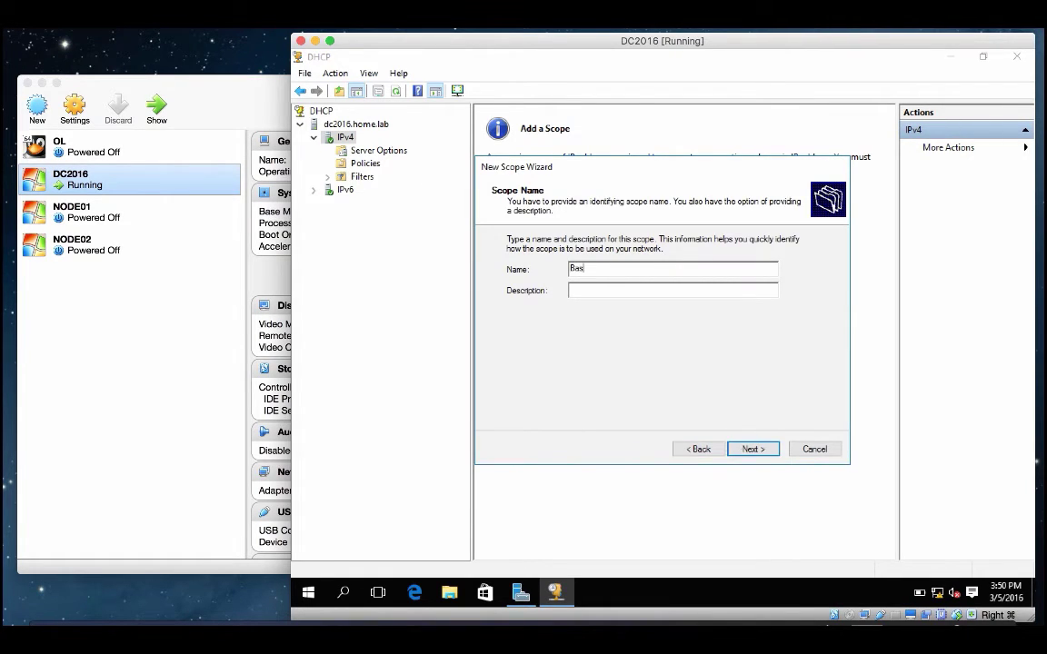
left_click(754, 450)
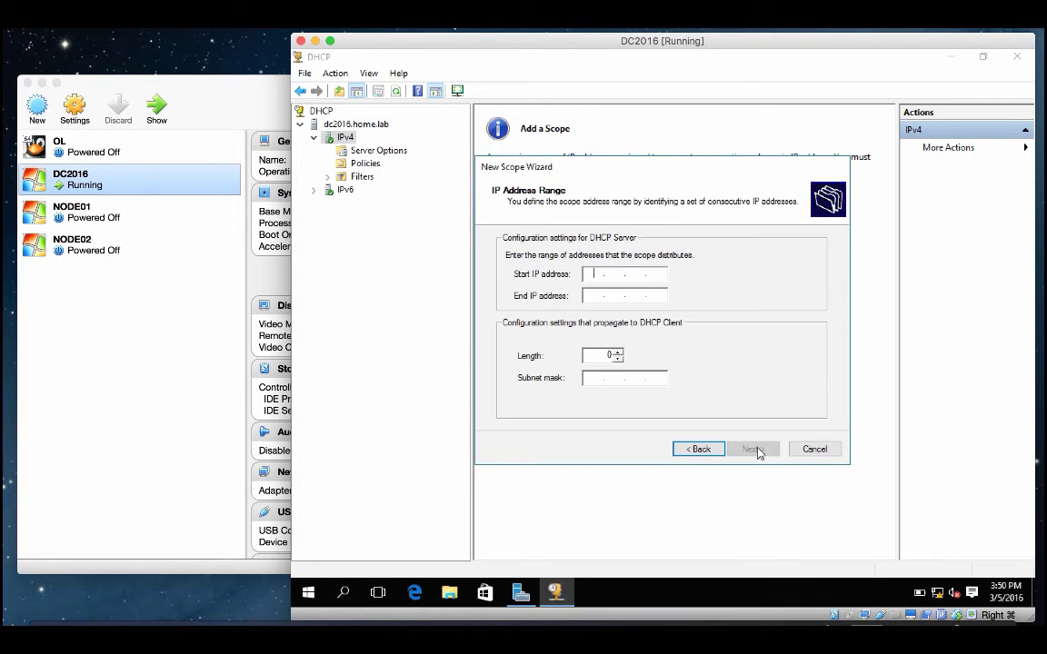
type("10")
key("Tab")
type("10 . 1 . 10 . 200")
key("Tab")
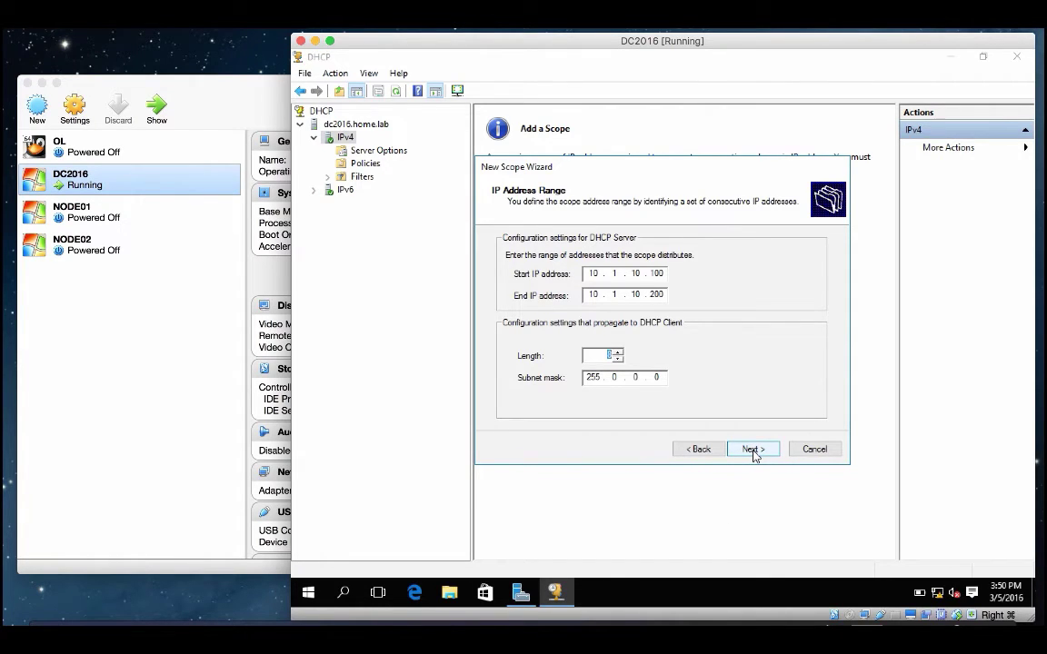
left_click(753, 450)
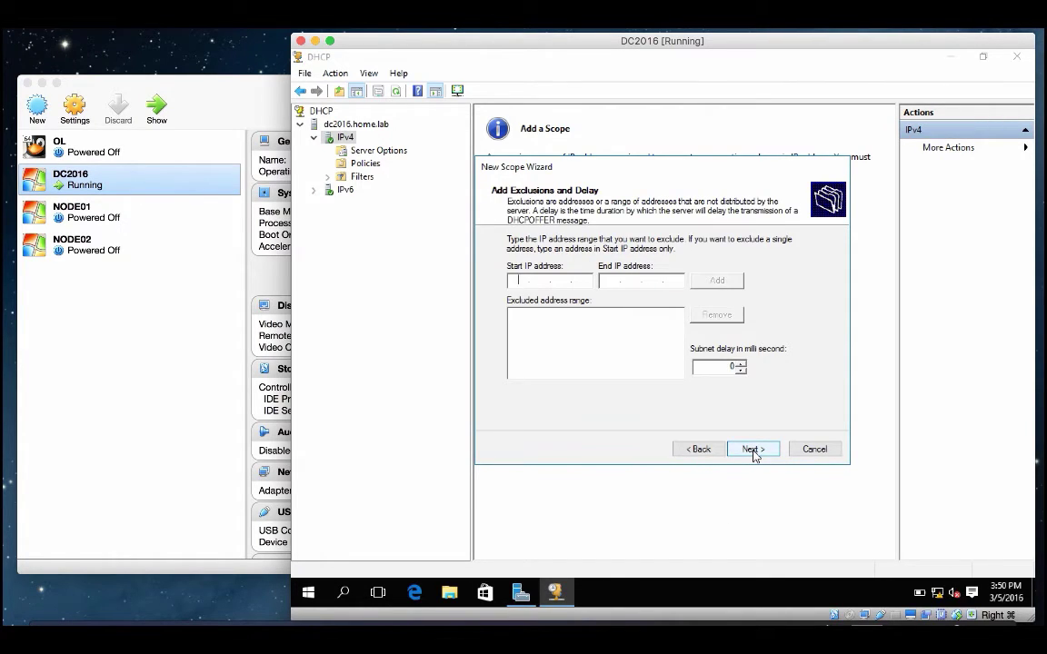
left_click(753, 450)
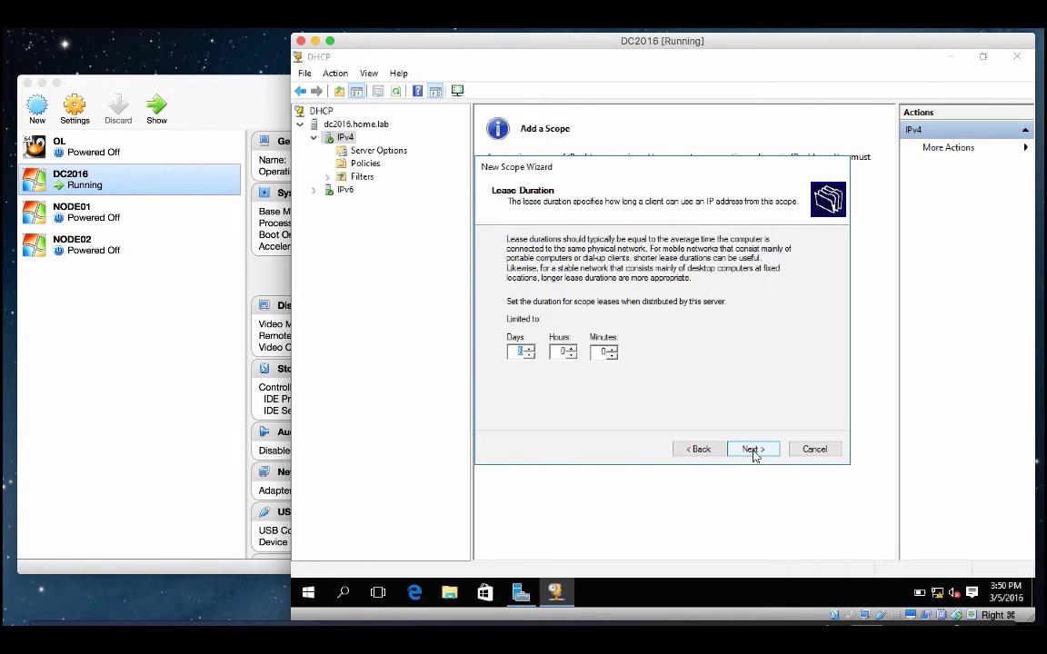
left_click(753, 451)
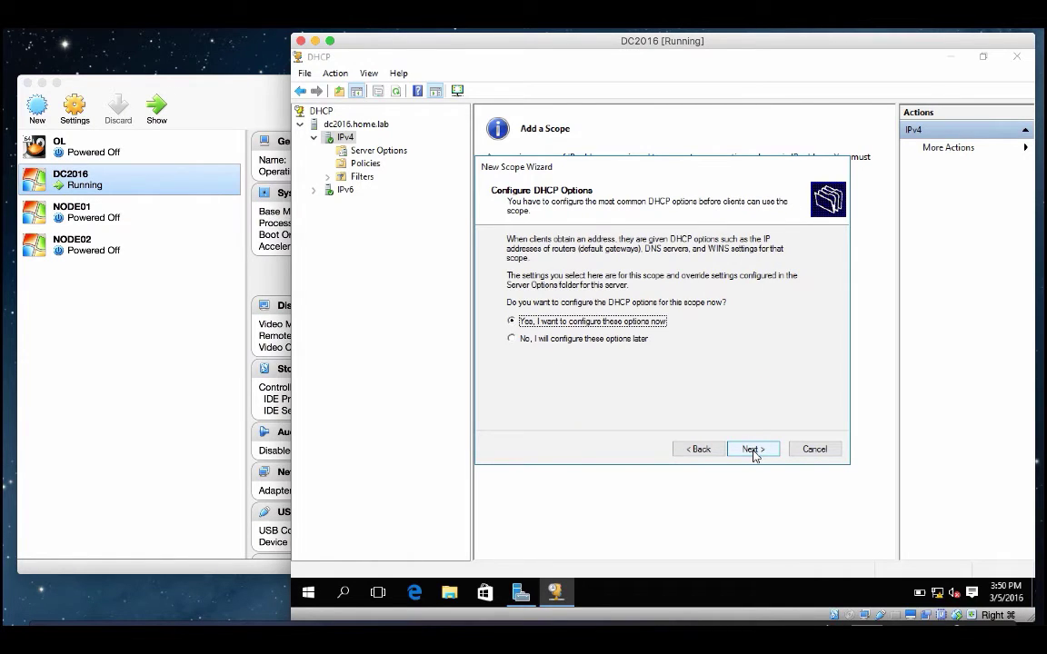
Step: Add router 10.1.10.1, keep domain home.lab with DNS 10.1.10.2, skip WINS, and activate the scope
left_click(753, 451)
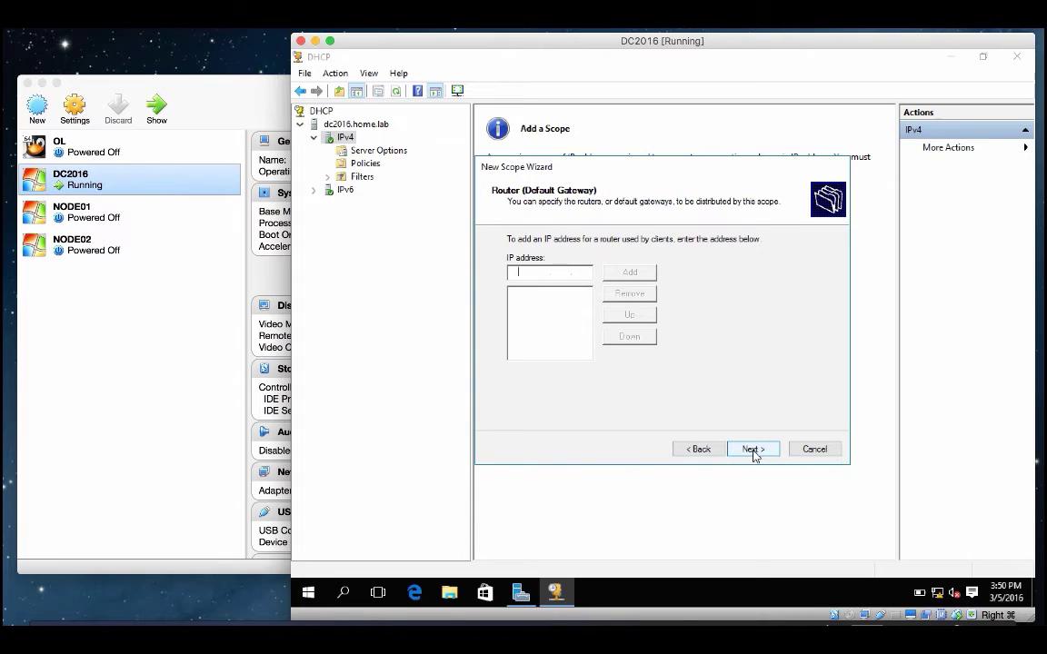
type("10.1.10.1")
left_click(626, 275)
left_click(748, 451)
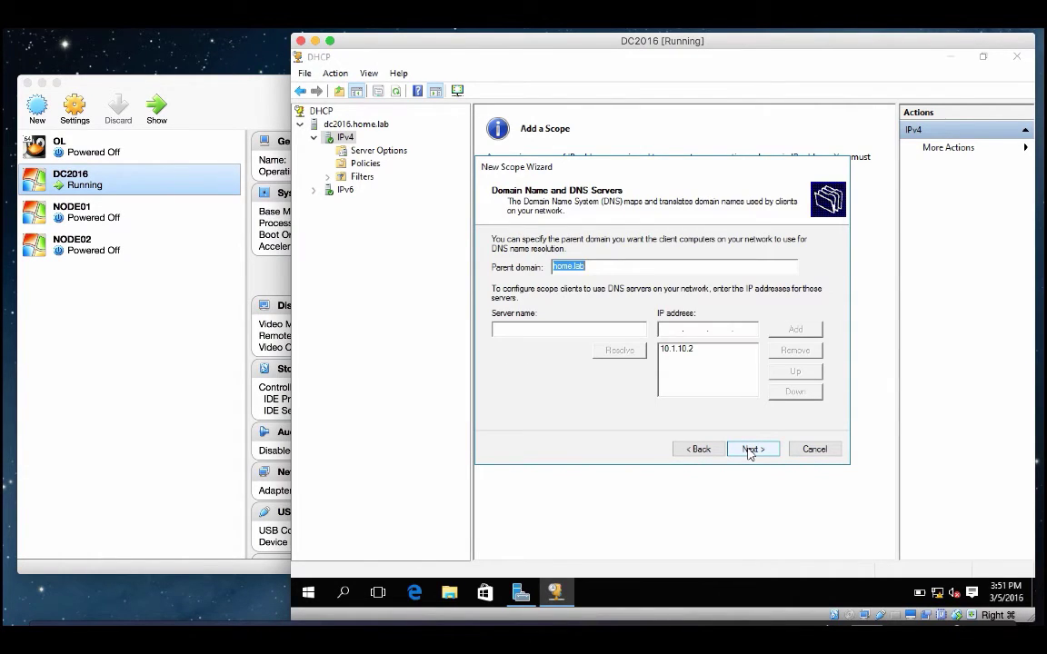
left_click(749, 451)
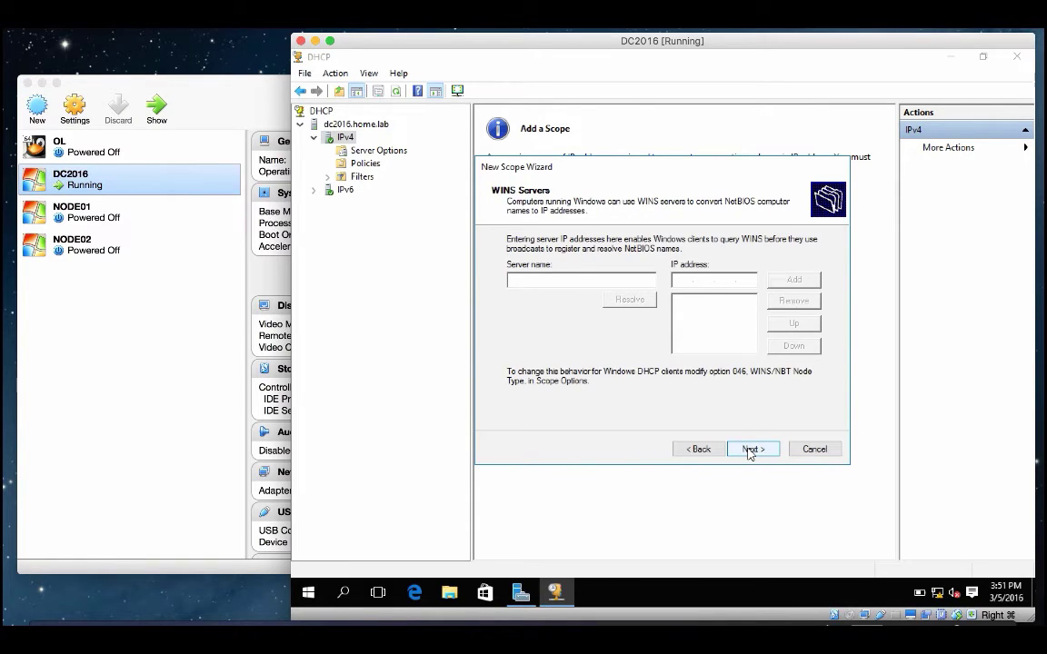
left_click(750, 451)
left_click(750, 450)
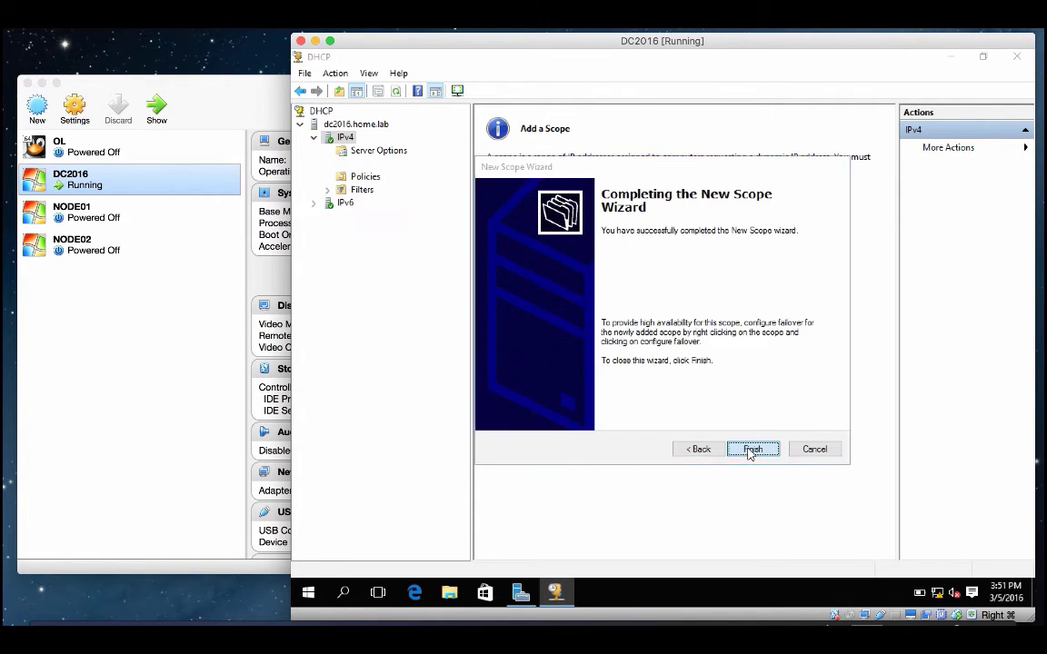
left_click(749, 451)
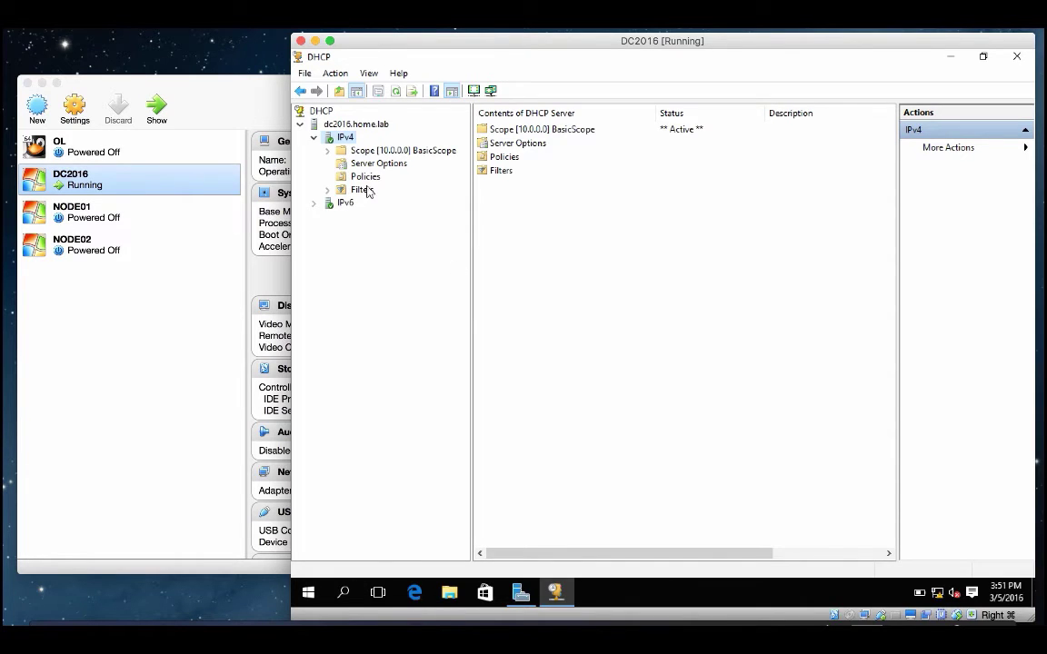
Step: Browse BasicScope's Address Pool, Address Leases, Reservations, Scope Options and Policies, then close the DHCP console
left_click(328, 150)
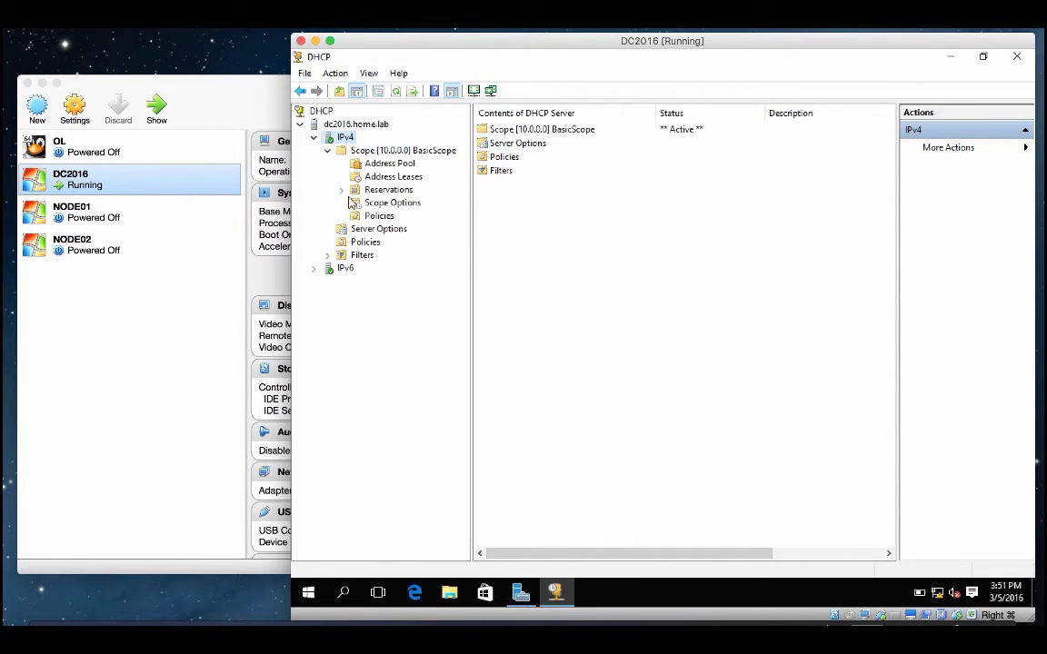
left_click(389, 164)
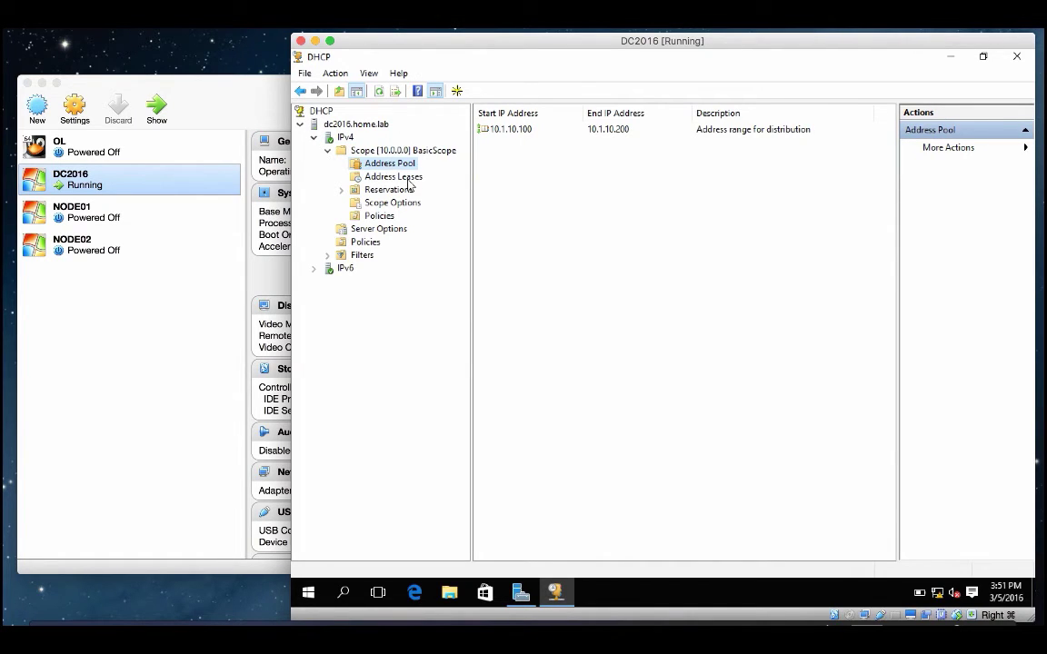
left_click(374, 176)
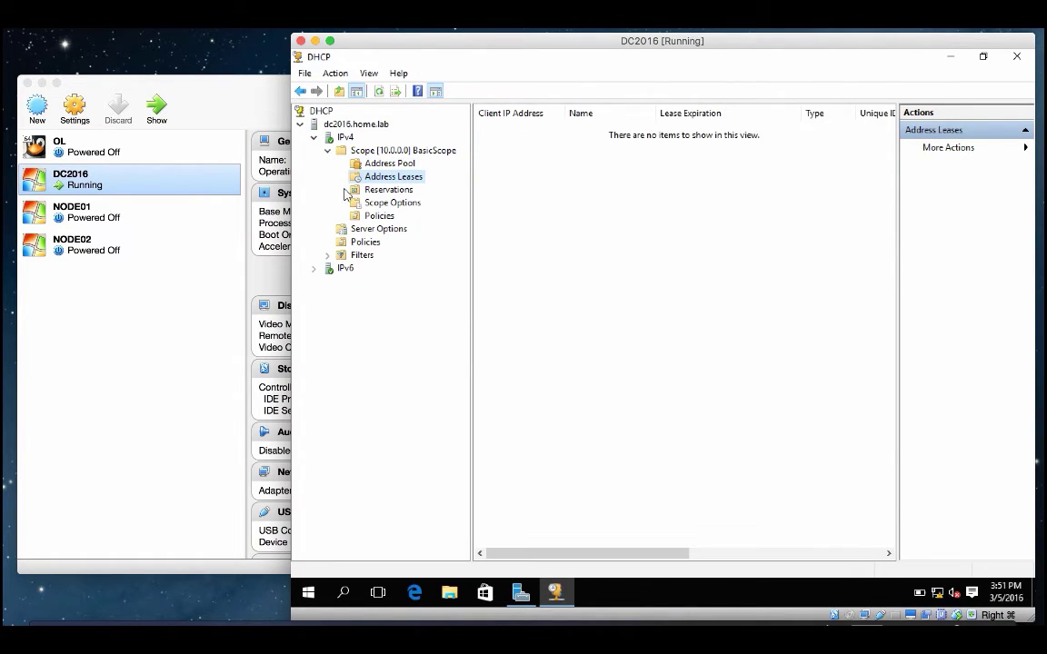
left_click(354, 190)
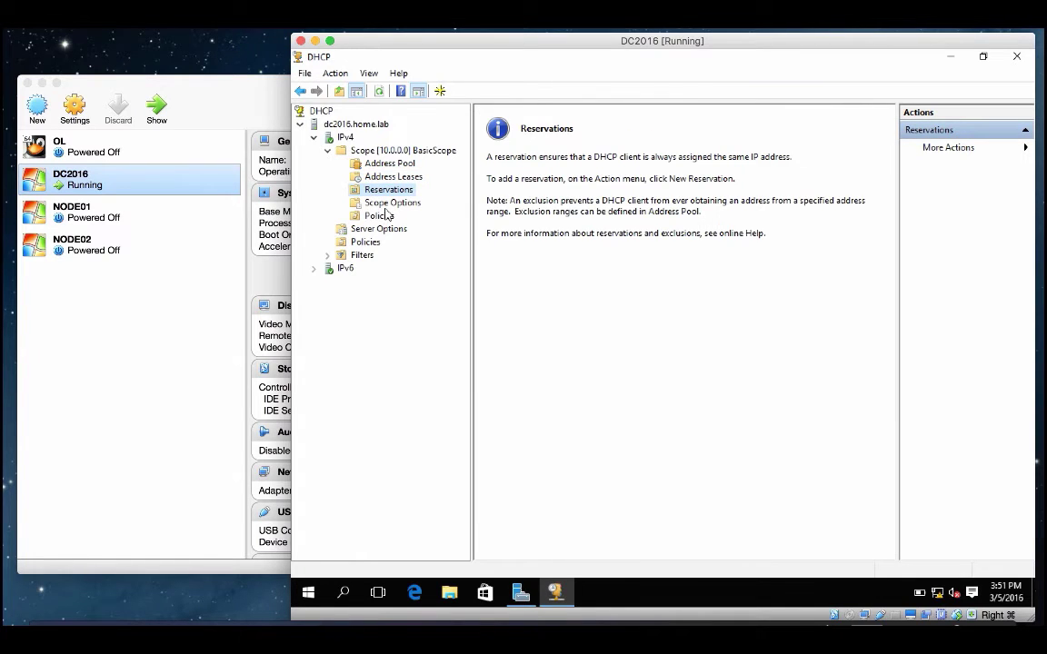
left_click(391, 203)
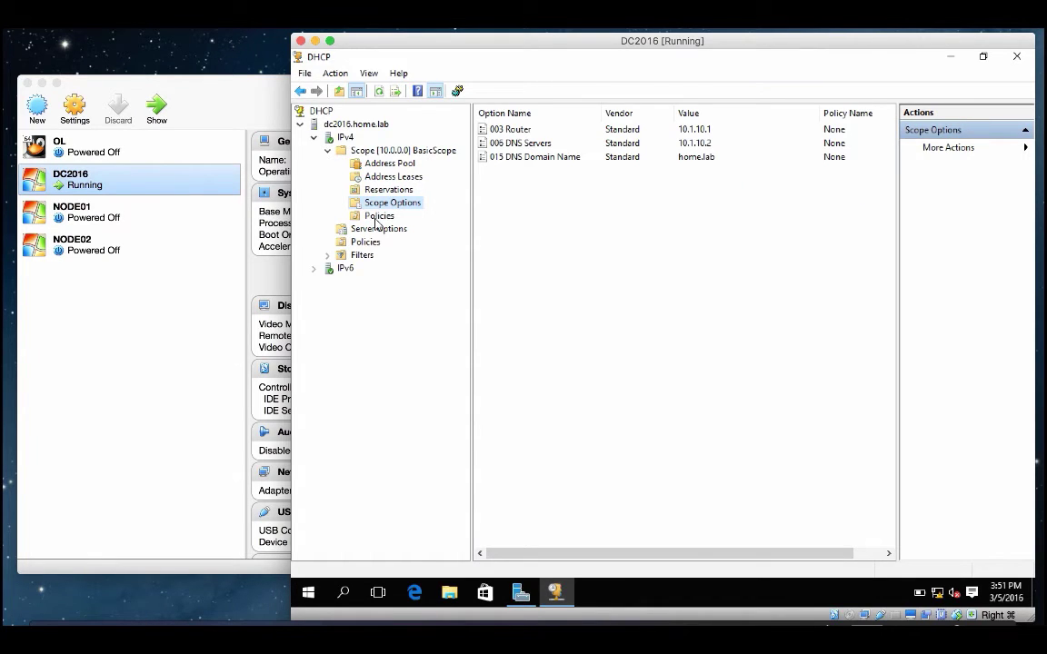
left_click(379, 216)
left_click(313, 136)
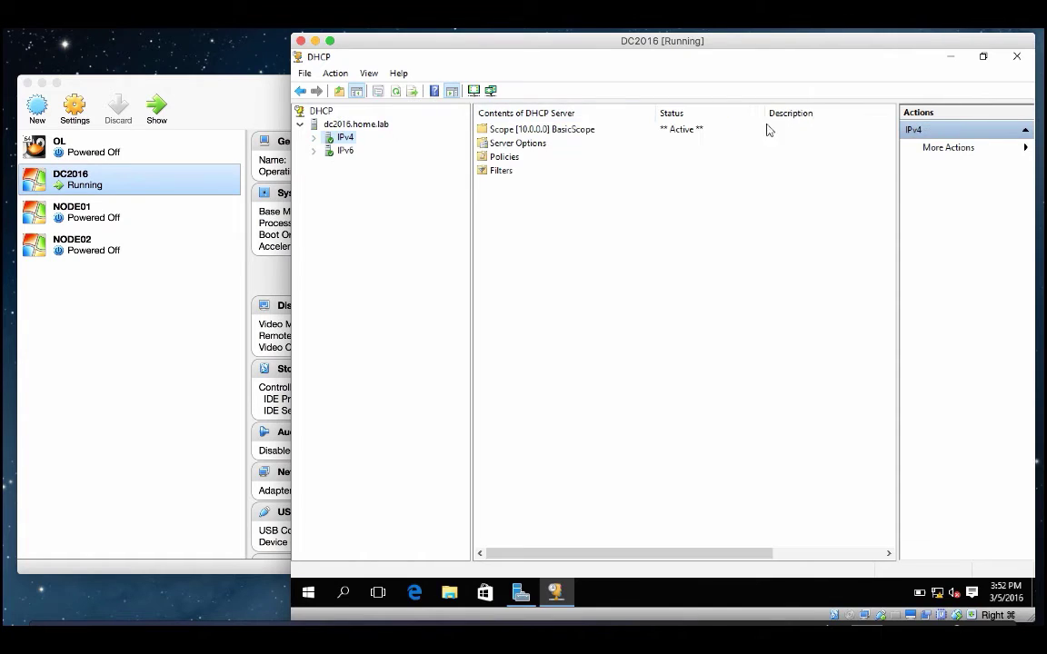
left_click(1017, 57)
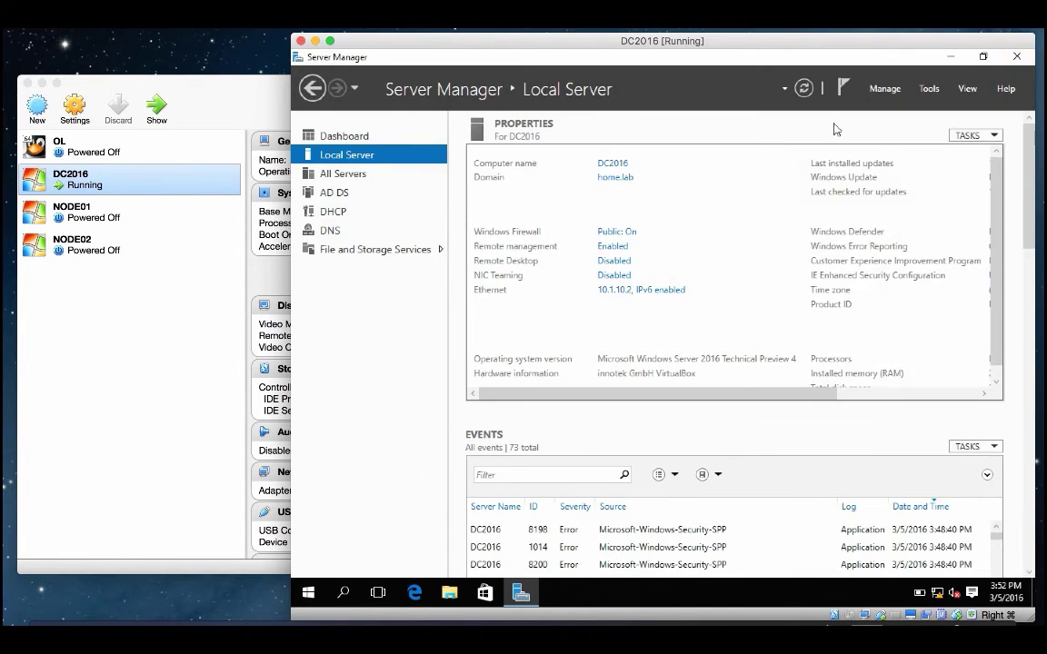
Step: In DNS Manager, view the home.lab forward lookup zone records, then close DNS Manager
left_click(929, 89)
left_click(813, 265)
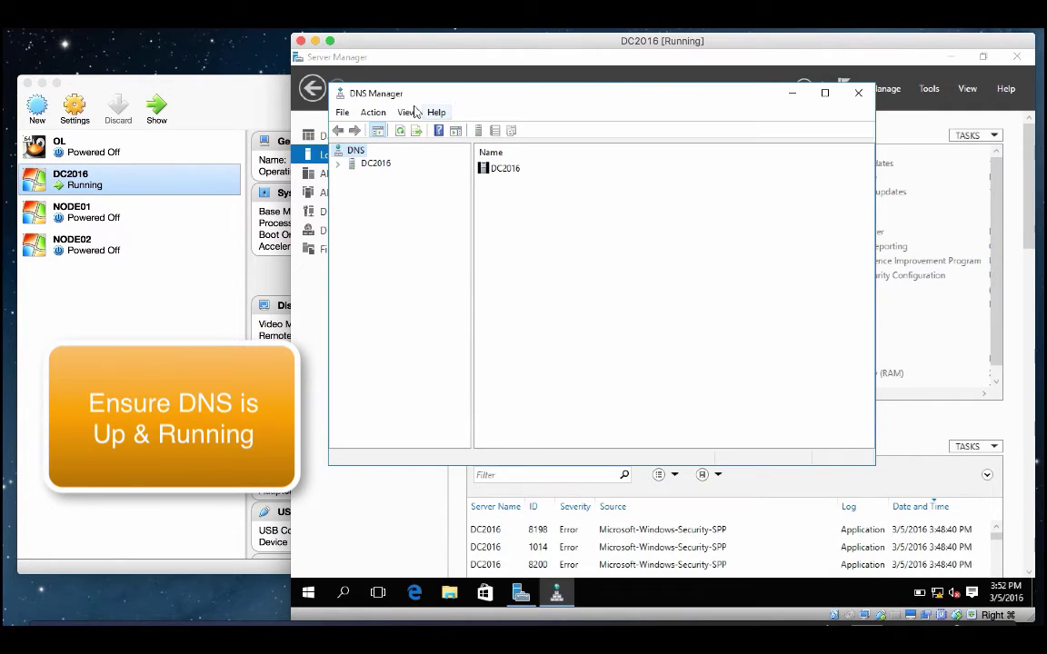
left_click(344, 166)
double_click(391, 189)
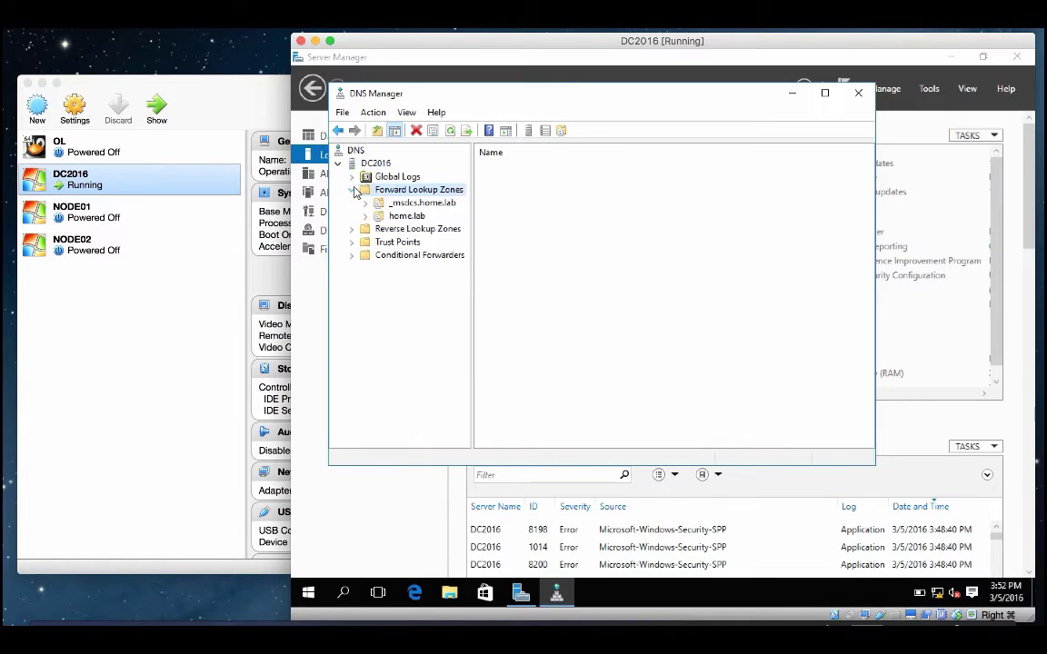
left_click(407, 215)
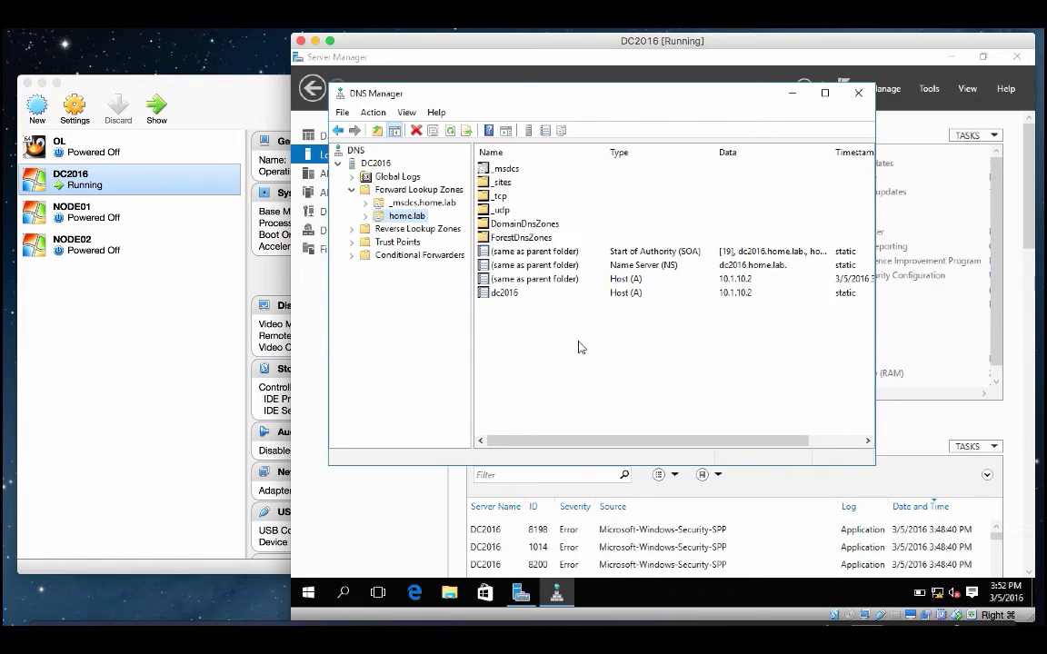
left_click(858, 93)
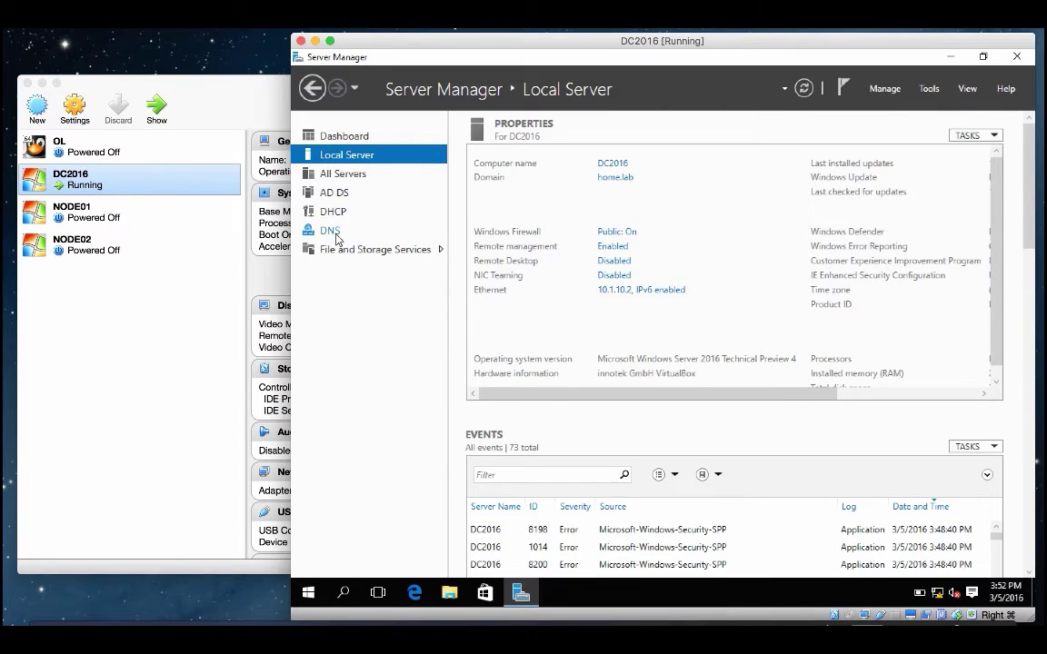
Step: Check the DNS and AD DS role pages in Server Manager, then close Server Manager
left_click(329, 231)
left_click(334, 193)
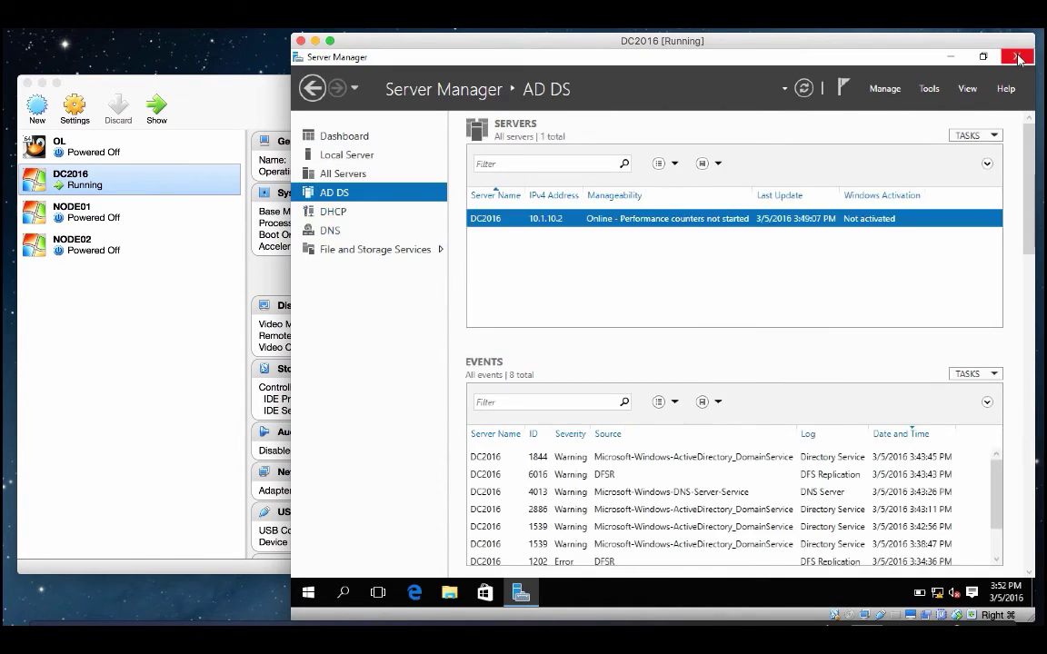
left_click(1017, 56)
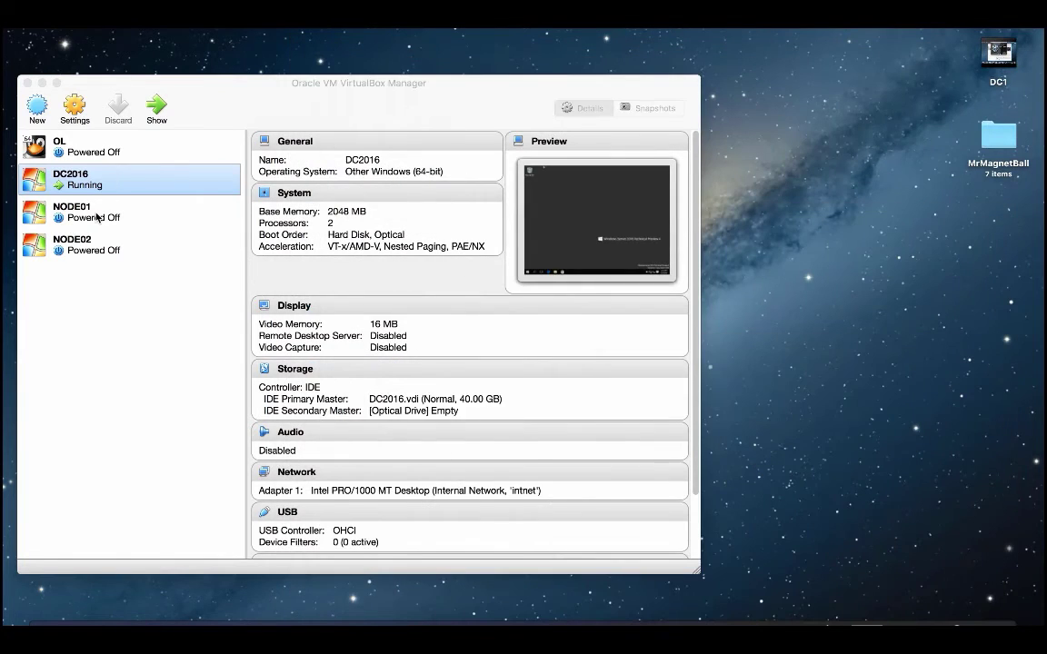
Step: Power on the NODE01 virtual machine and sign in as Administrator with the account password
left_click(100, 206)
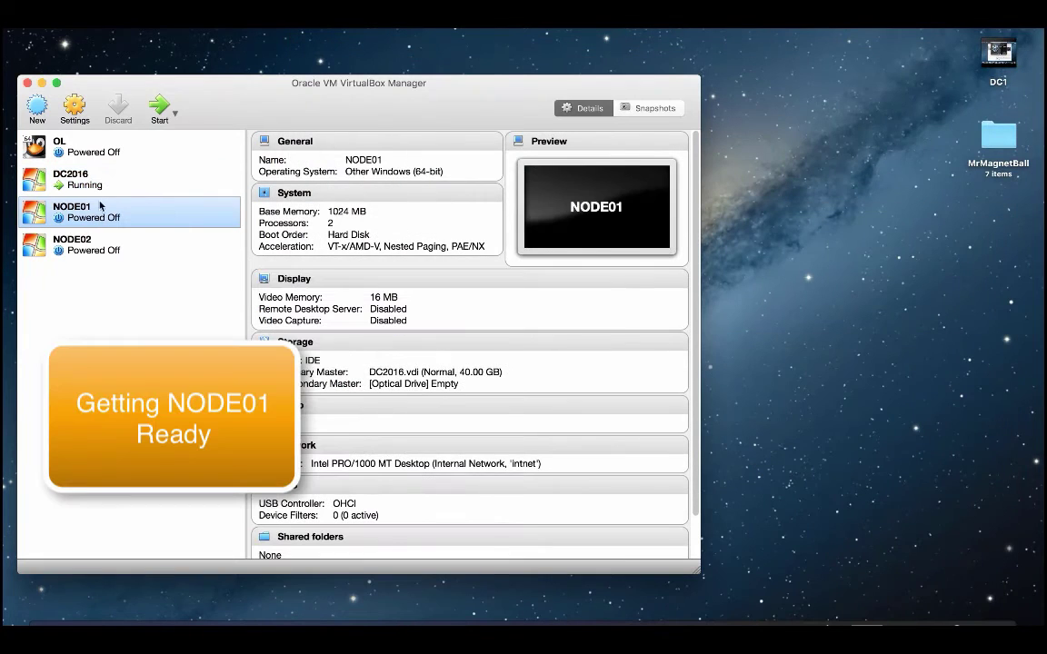
left_click(160, 107)
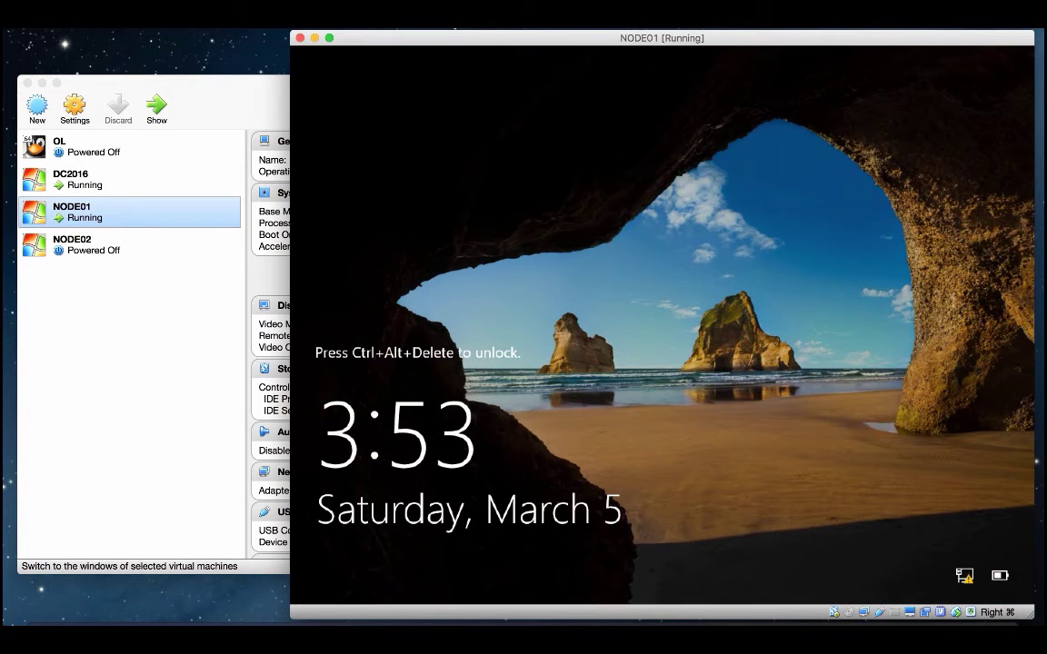
key("ctrl+alt+Delete")
key("Return")
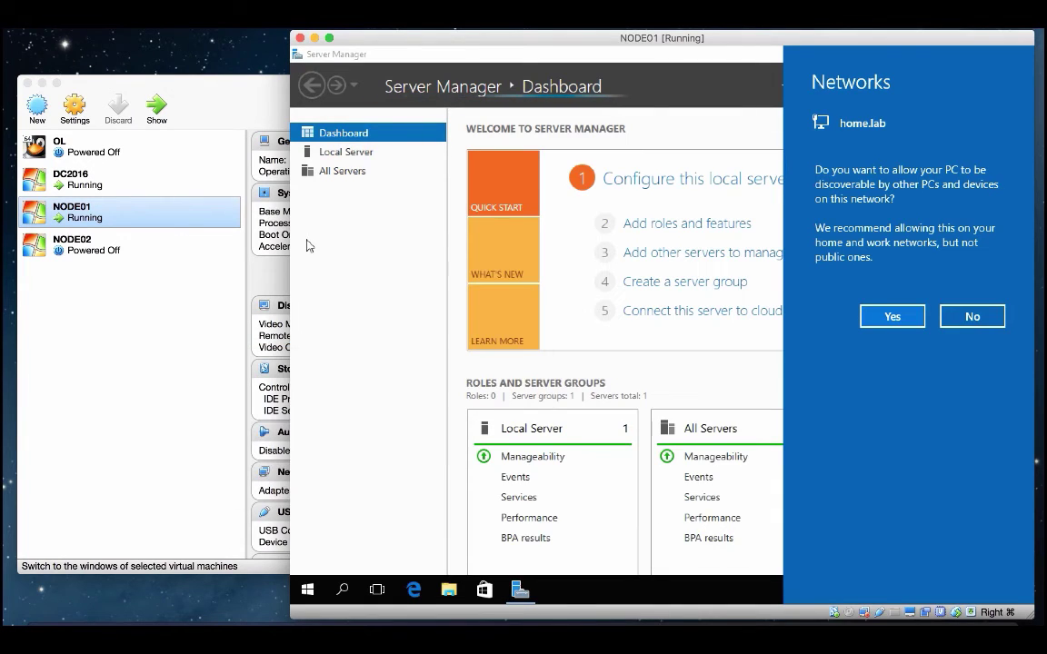
Step: Allow network discovery on home.lab and open the Ethernet connection status from Local Server
left_click(870, 320)
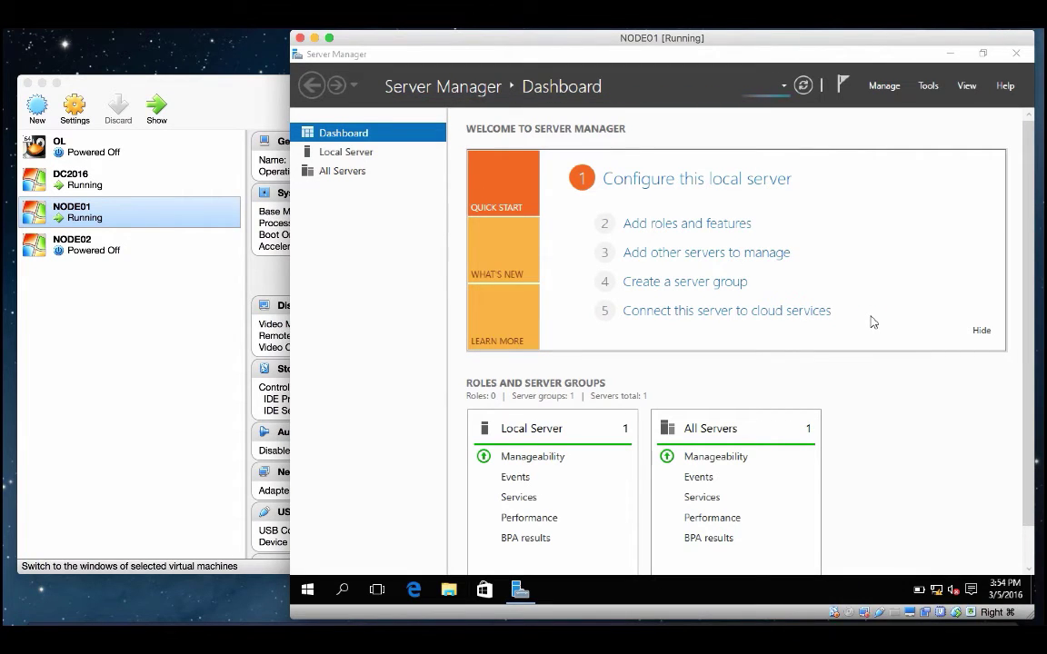
left_click(352, 152)
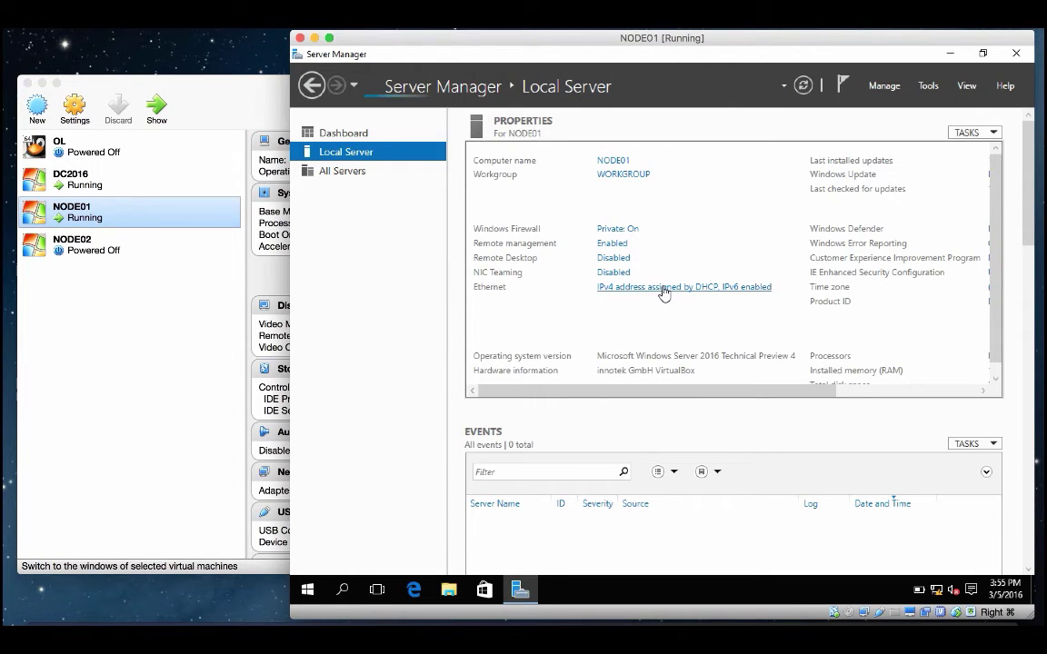
left_click(664, 287)
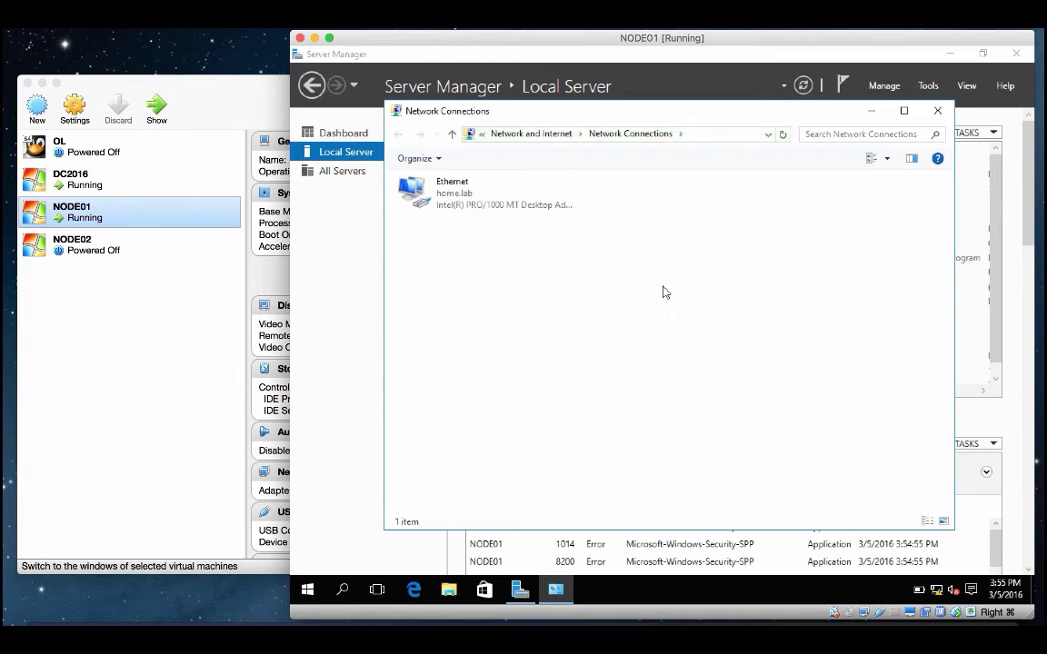
left_click(473, 202)
double_click(472, 203)
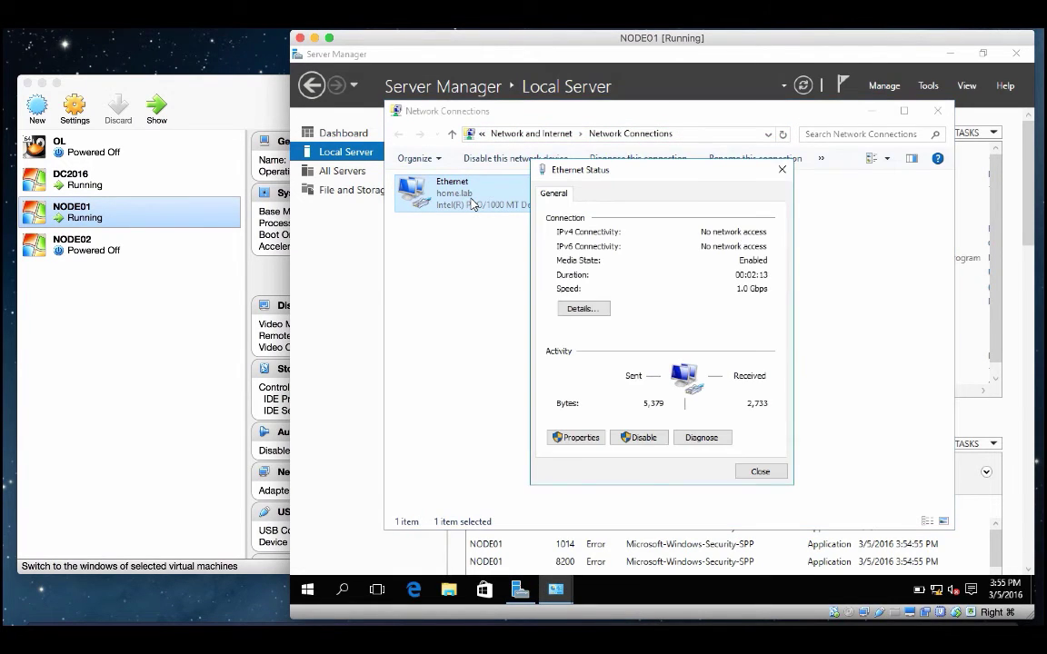
Step: Confirm Ethernet's DHCP address is 10.1.10.100, then open its IPv4 properties
left_click(599, 309)
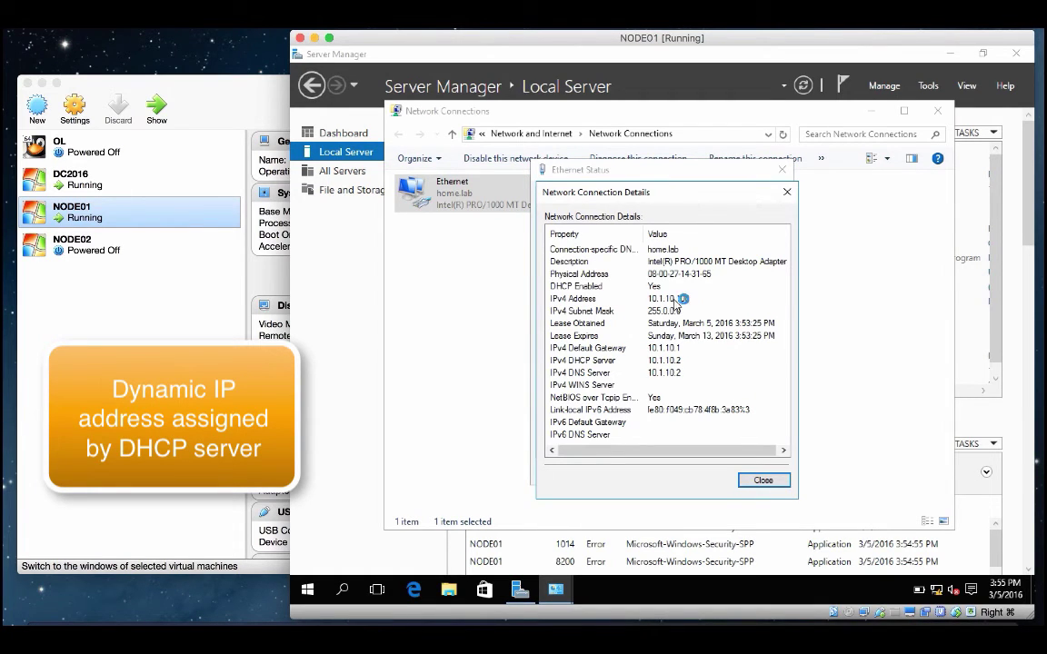
left_click(605, 298)
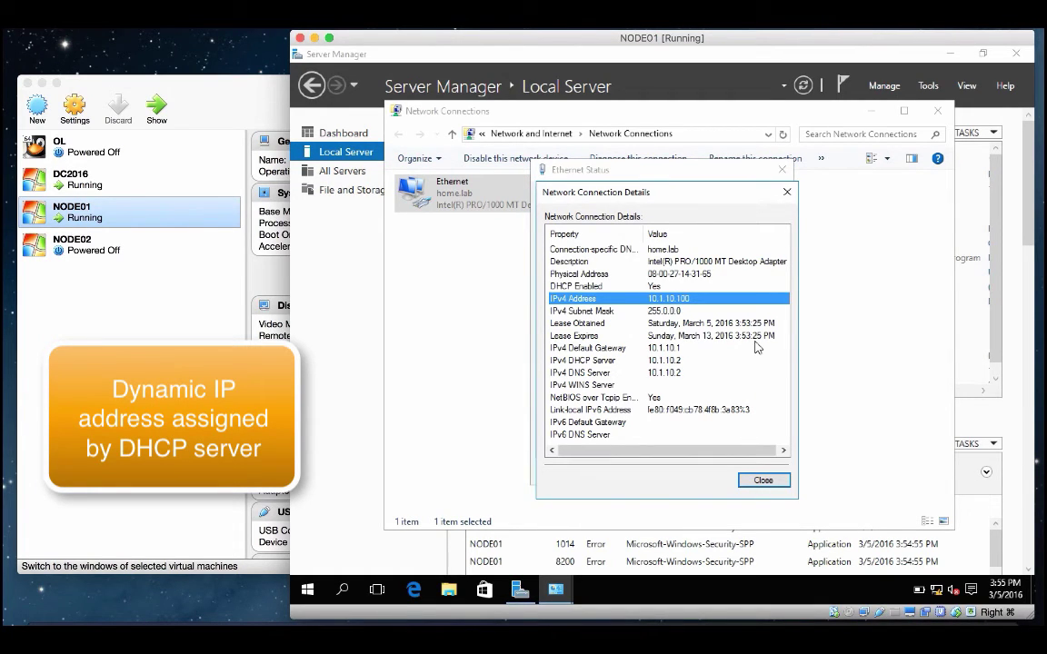
key("Escape")
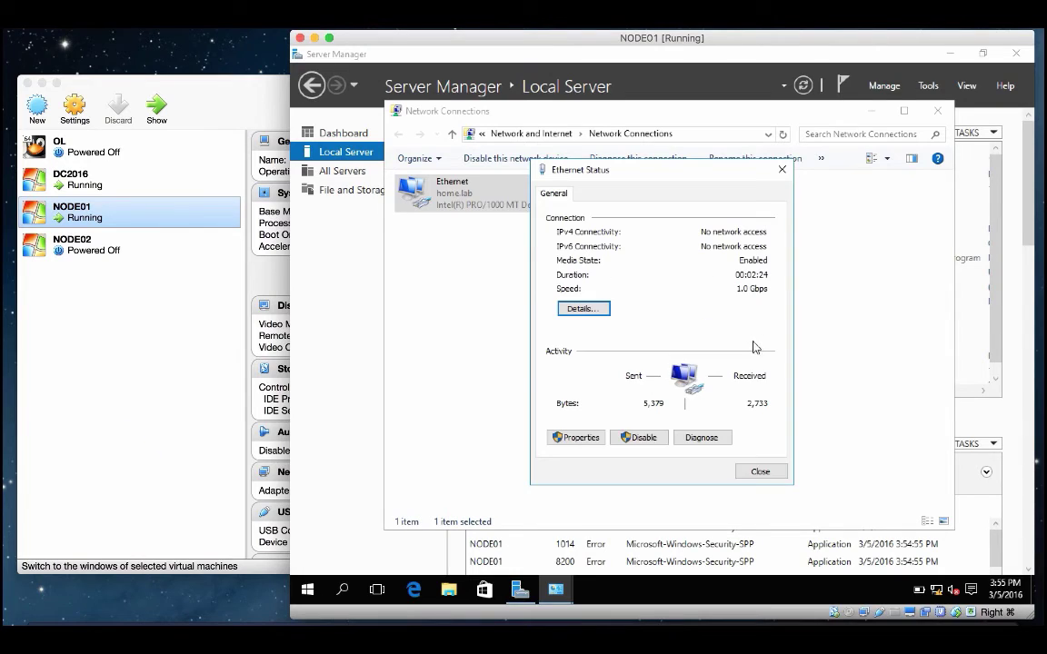
left_click(581, 438)
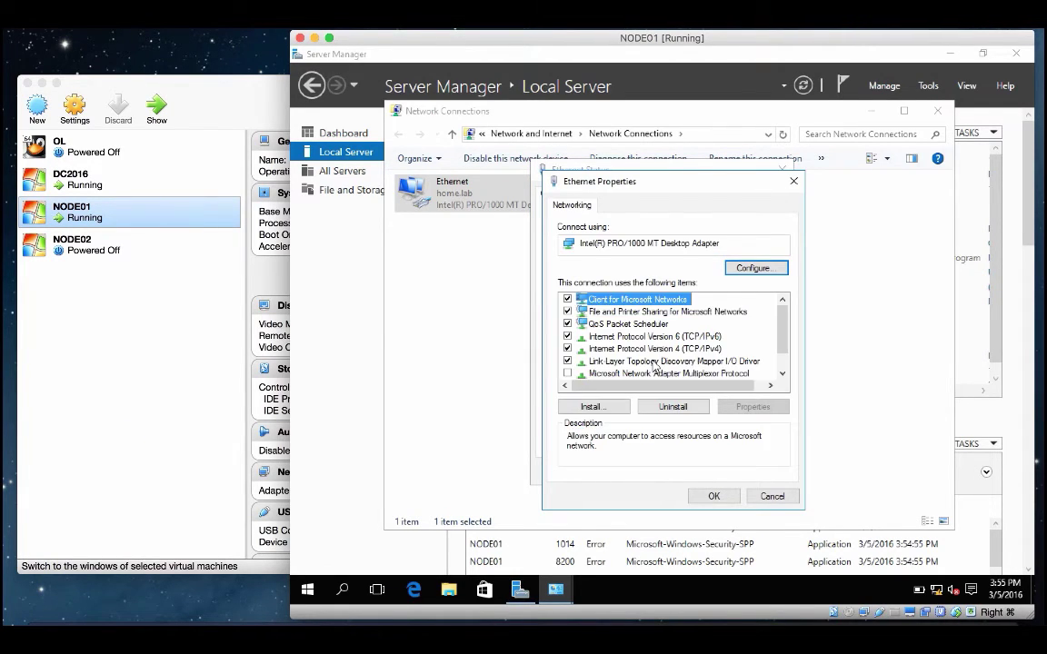
double_click(668, 353)
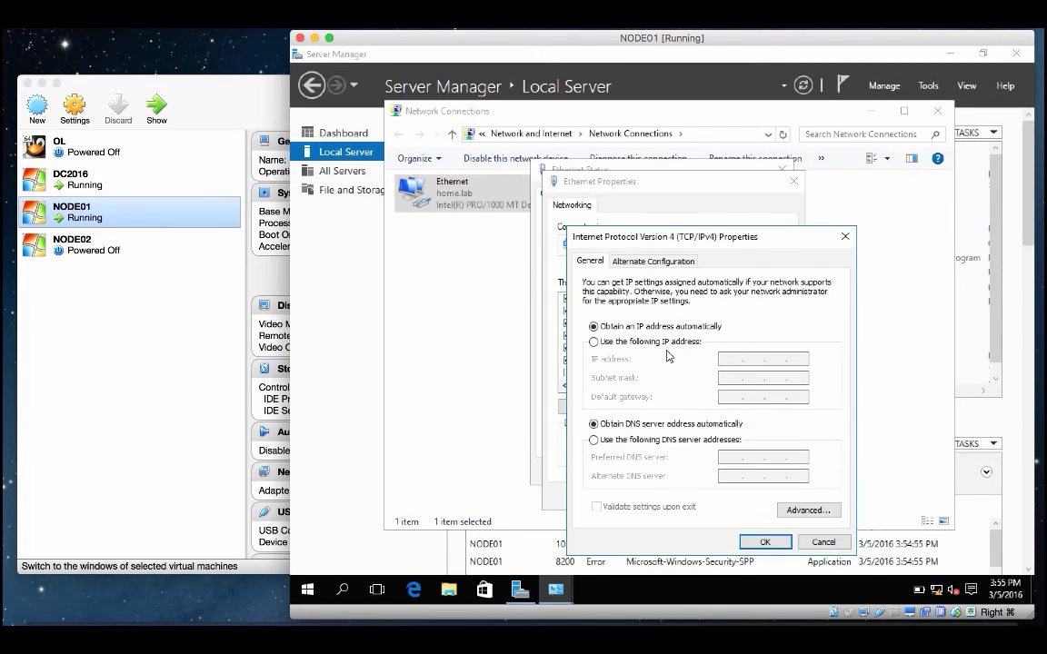
Step: Close the IPv4, Ethernet and Network Connections windows unchanged, then bring up Windows search
left_click(824, 544)
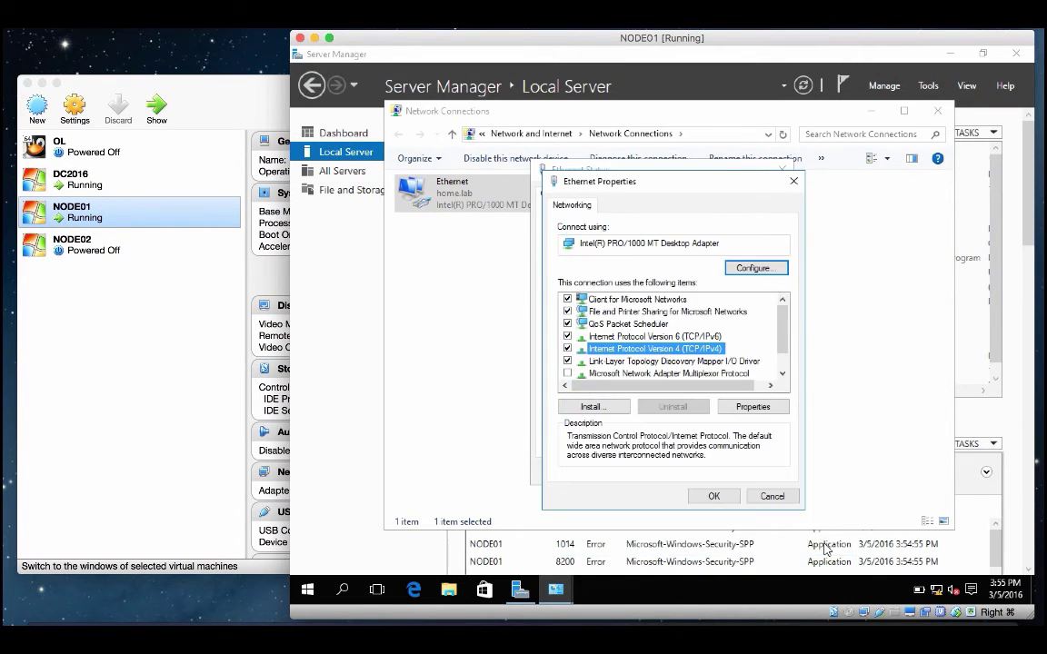
left_click(772, 496)
left_click(762, 473)
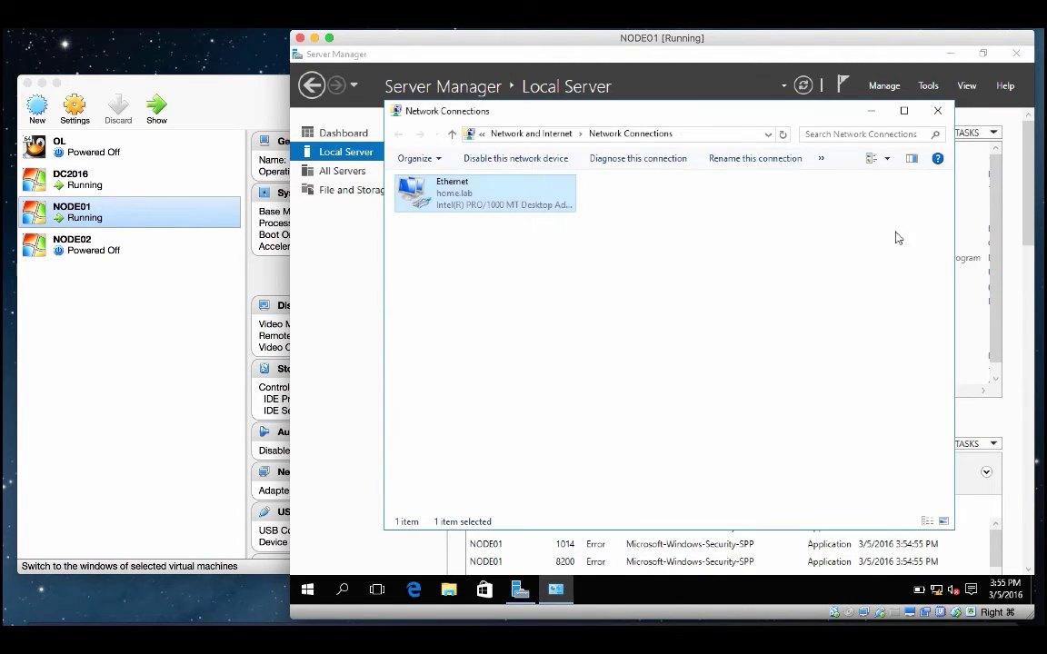
left_click(937, 111)
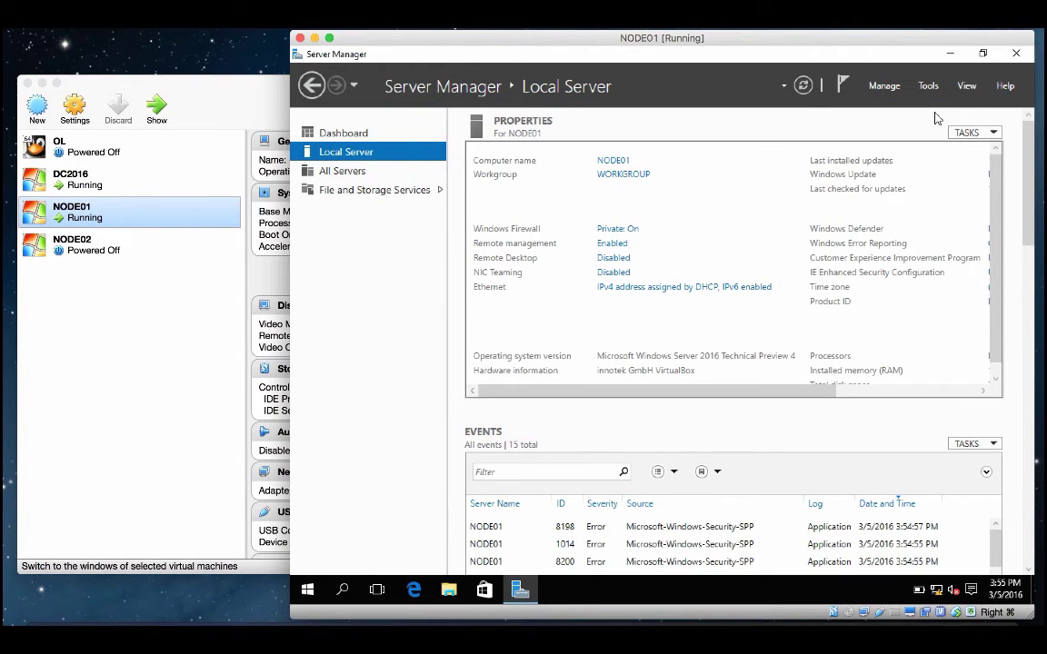
left_click(342, 591)
Step: Run 'ping dc2016' in a command prompt, confirm four replies from 10.1.10.2, then close it
type("c")
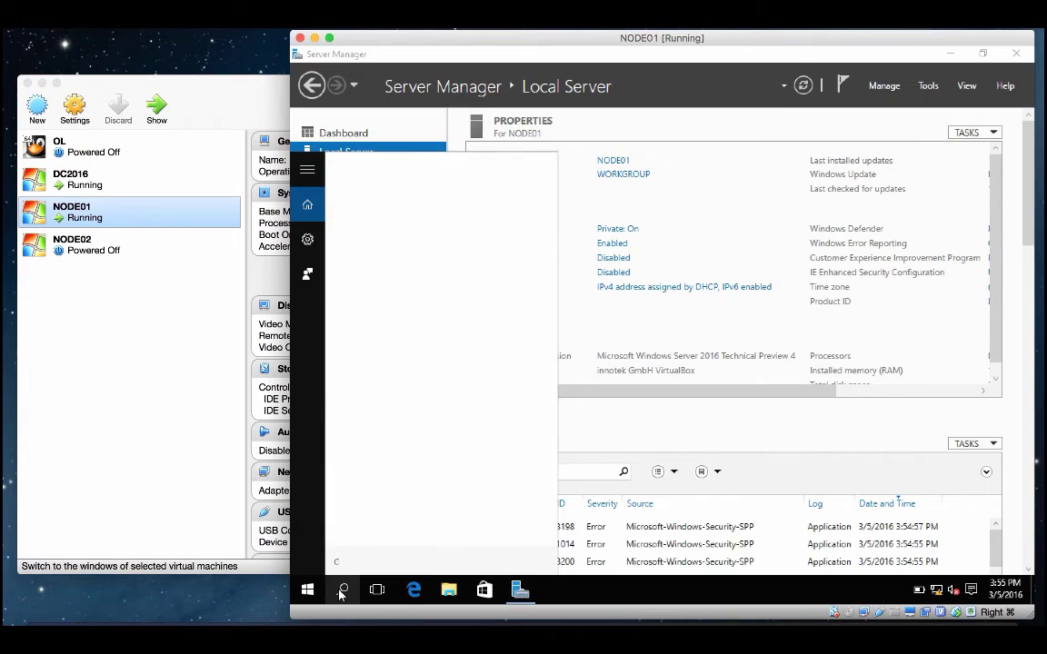
type("md")
key("Return")
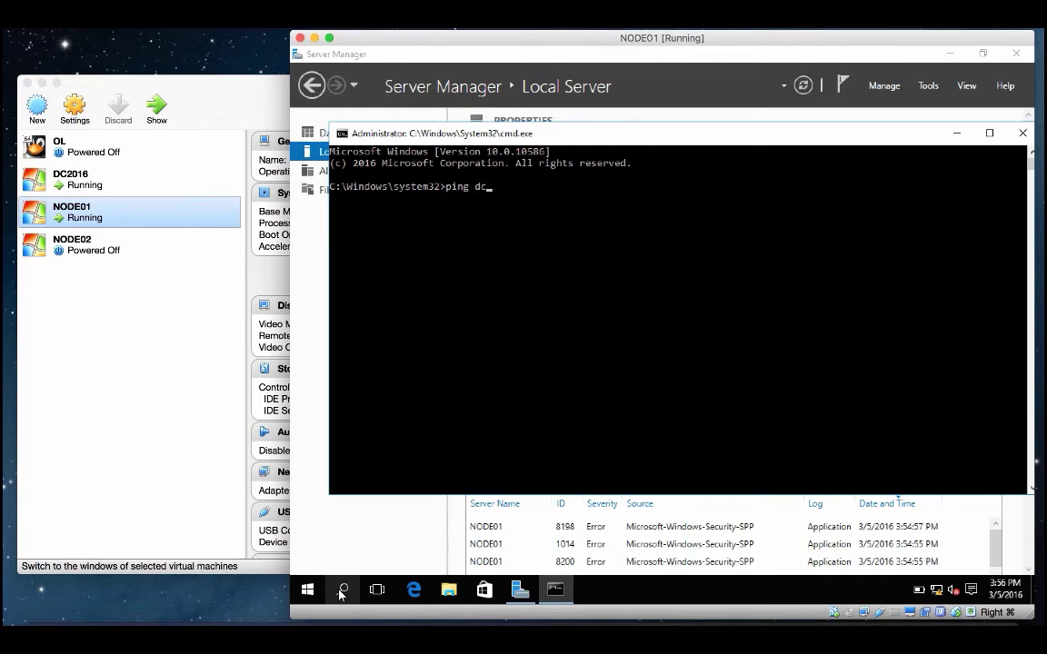
type("ping dc2016")
key("Return")
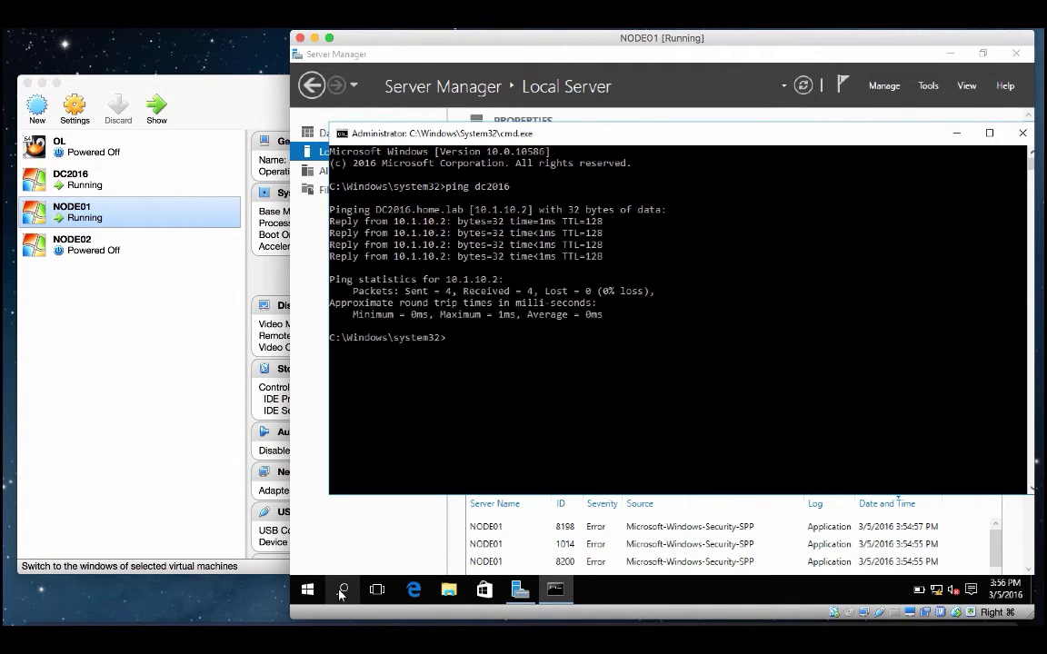
key("alt+F4")
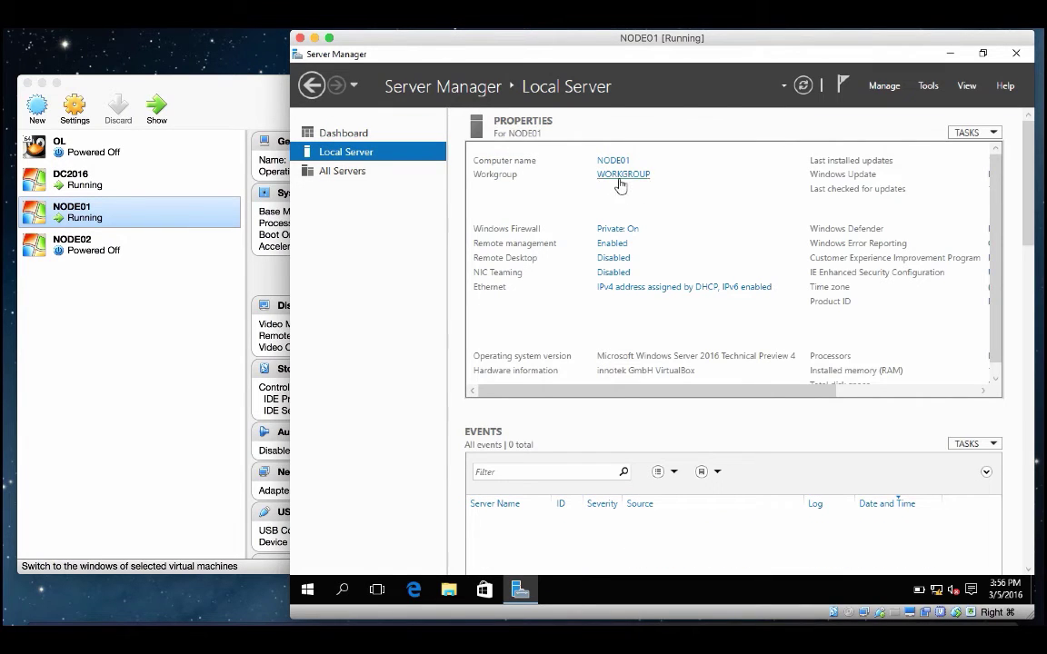
Step: Change NODE01's membership to the home.lab domain using the domain administrator credentials
left_click(630, 177)
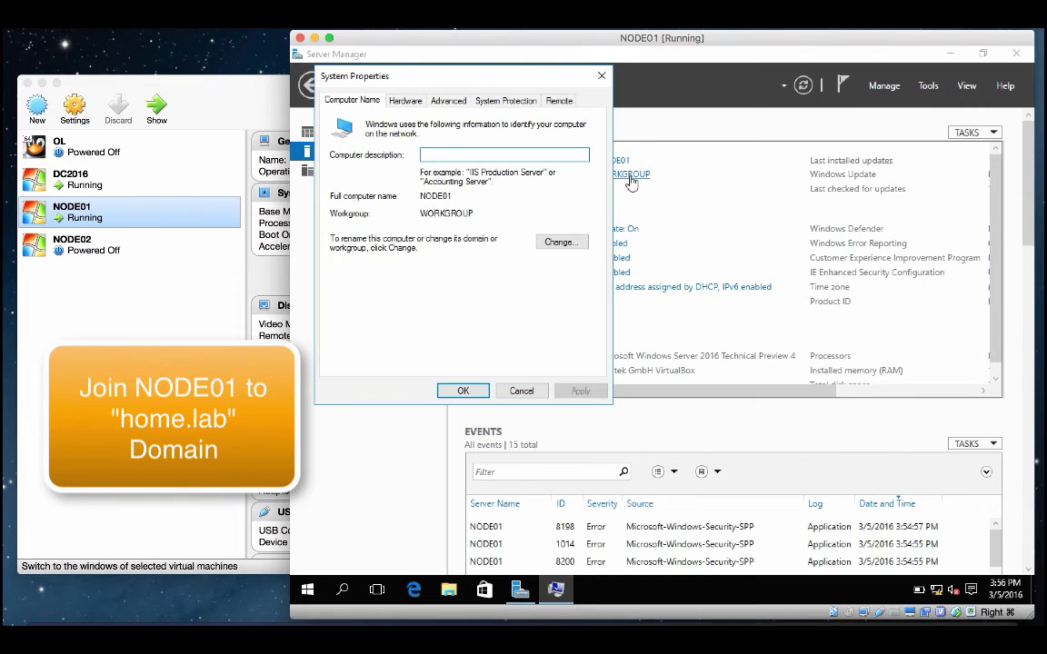
left_click(559, 242)
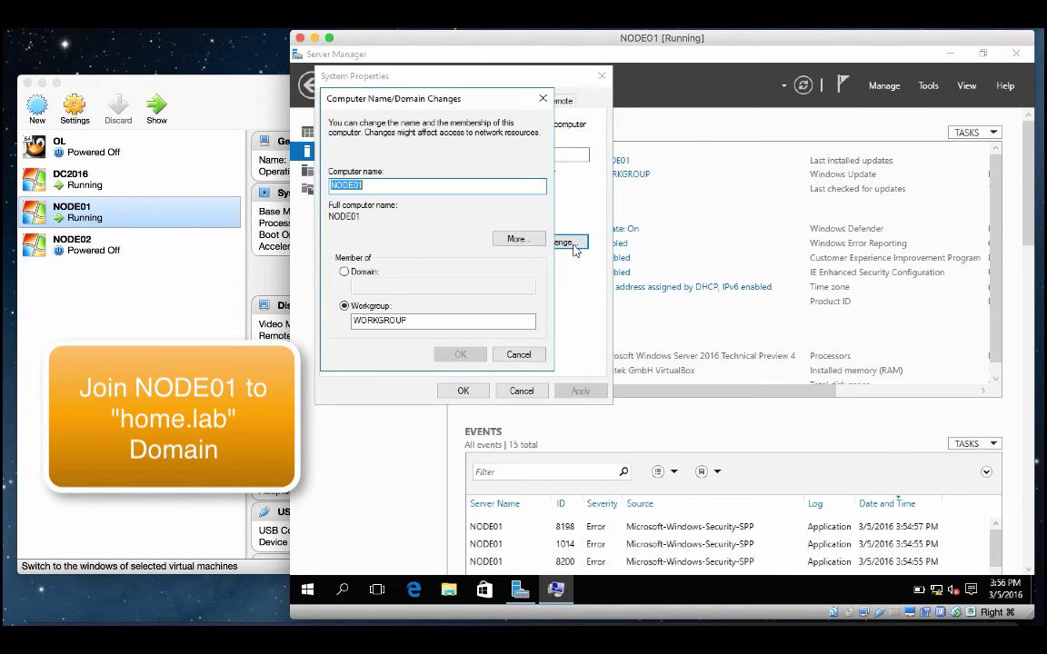
left_click(368, 272)
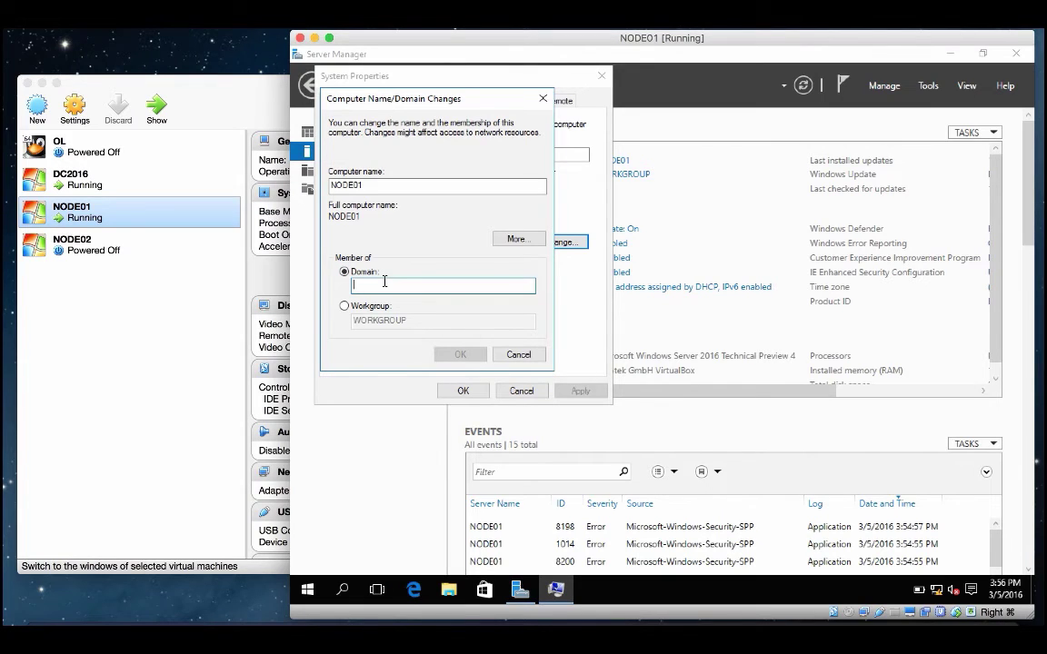
type("home")
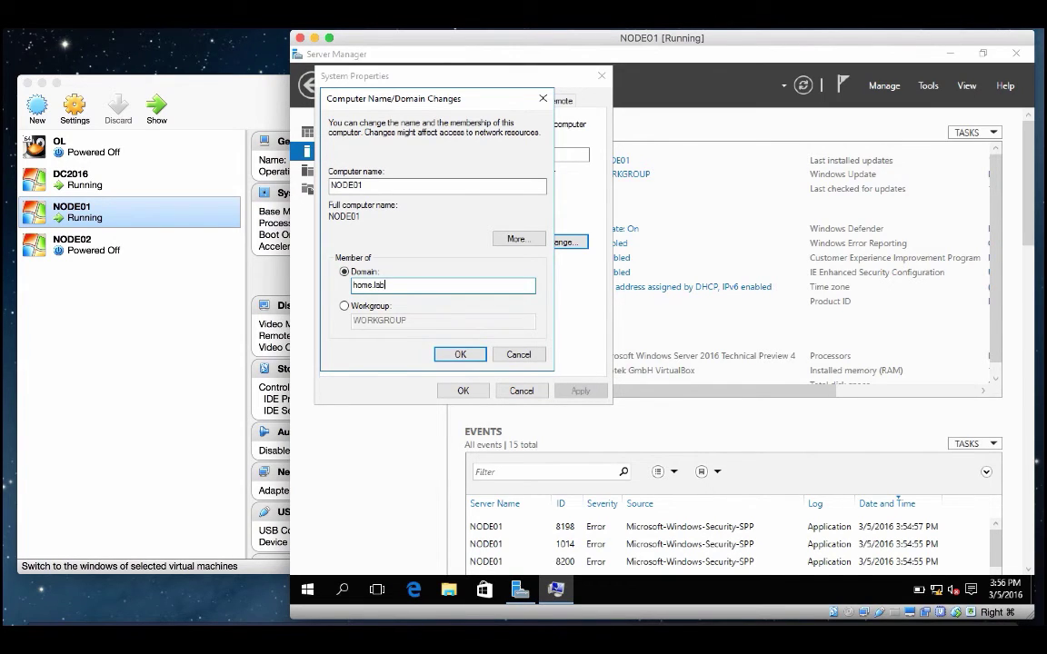
type(".lab")
left_click(460, 354)
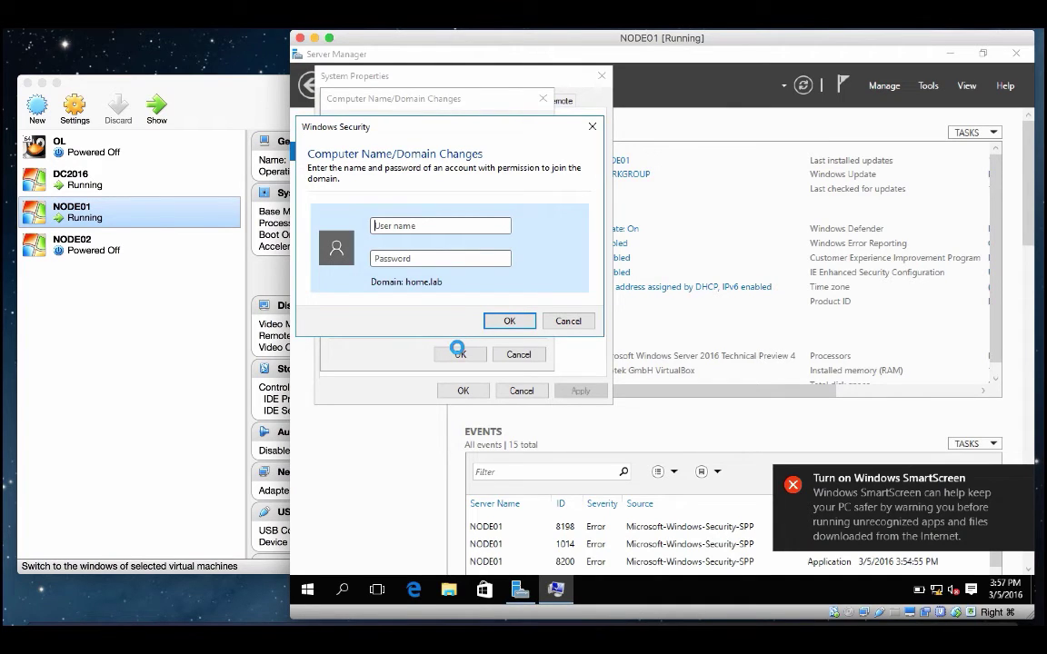
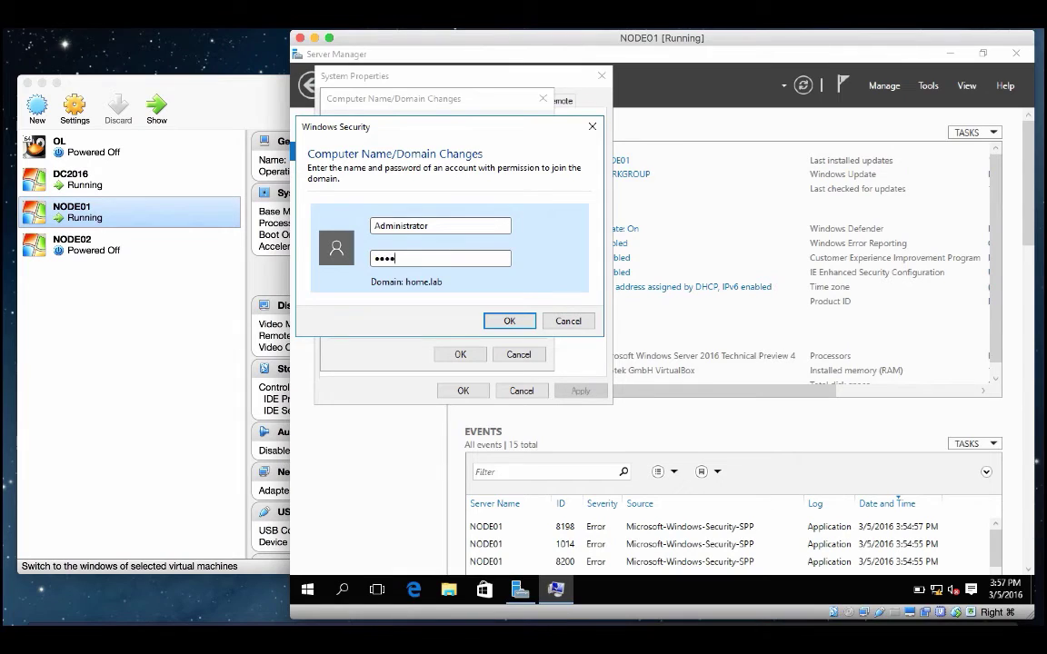
key("Return")
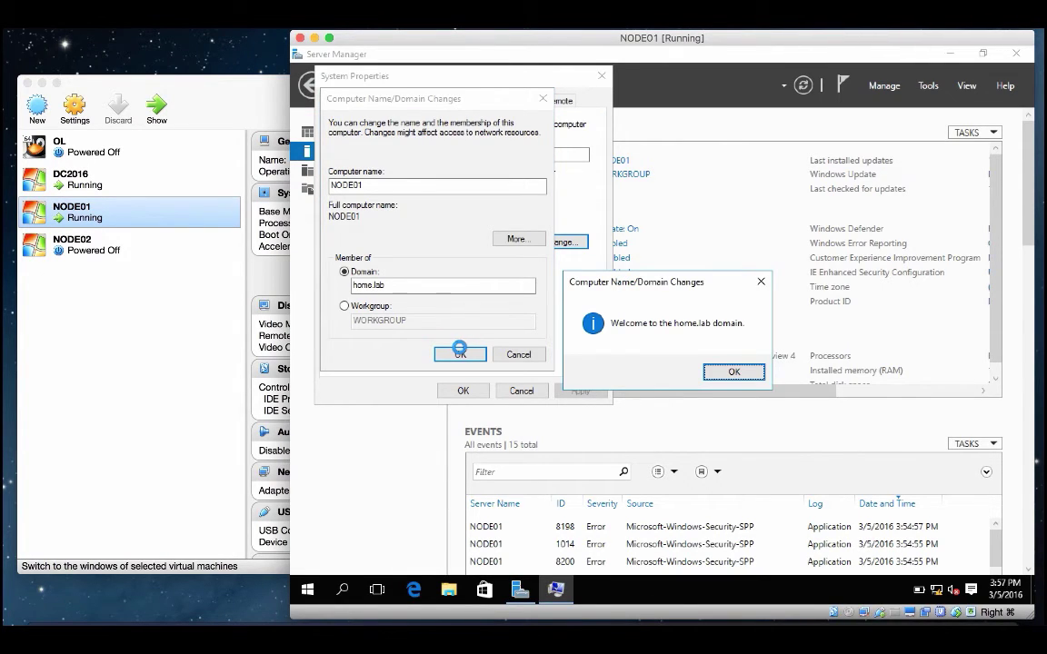
Step: Acknowledge the welcome and restart notices, then restart NODE01 now to apply the join
left_click(731, 370)
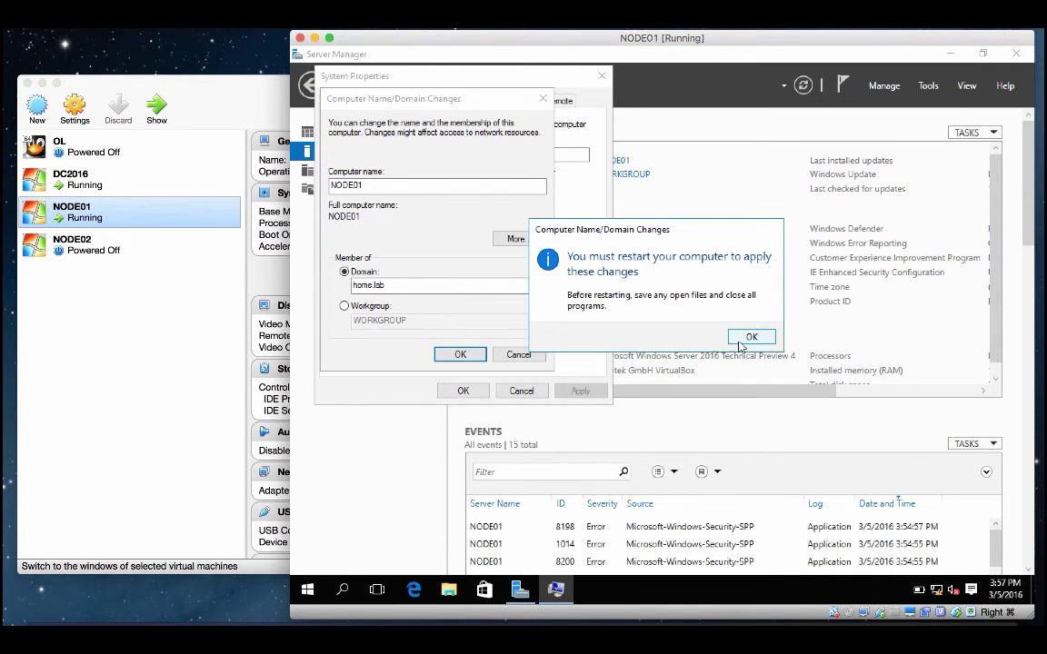
left_click(740, 337)
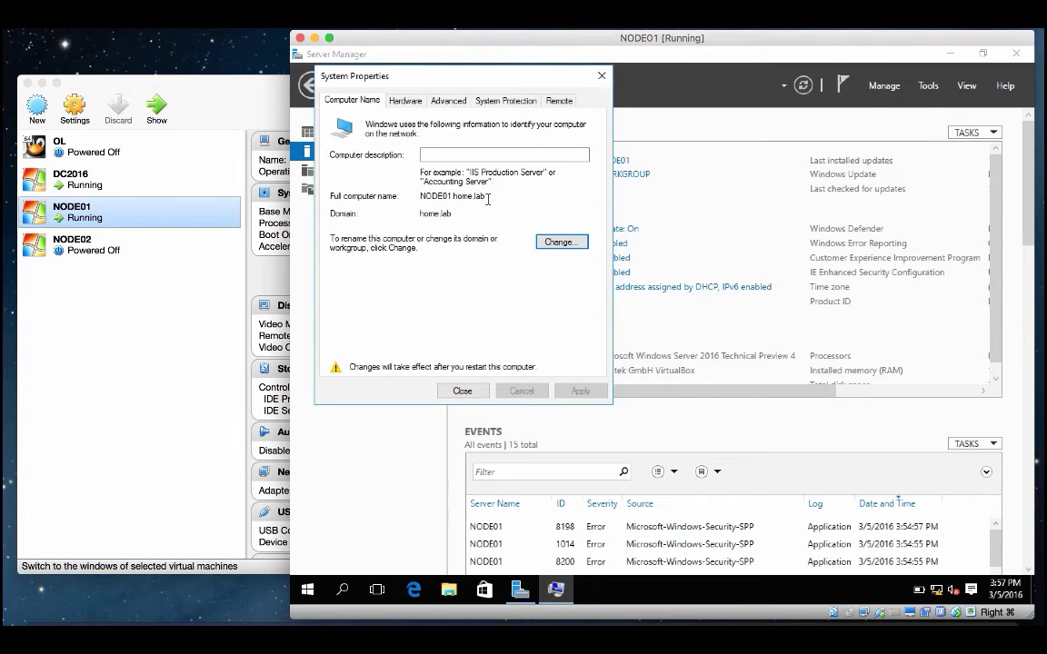
left_click_drag(488, 196, 359, 197)
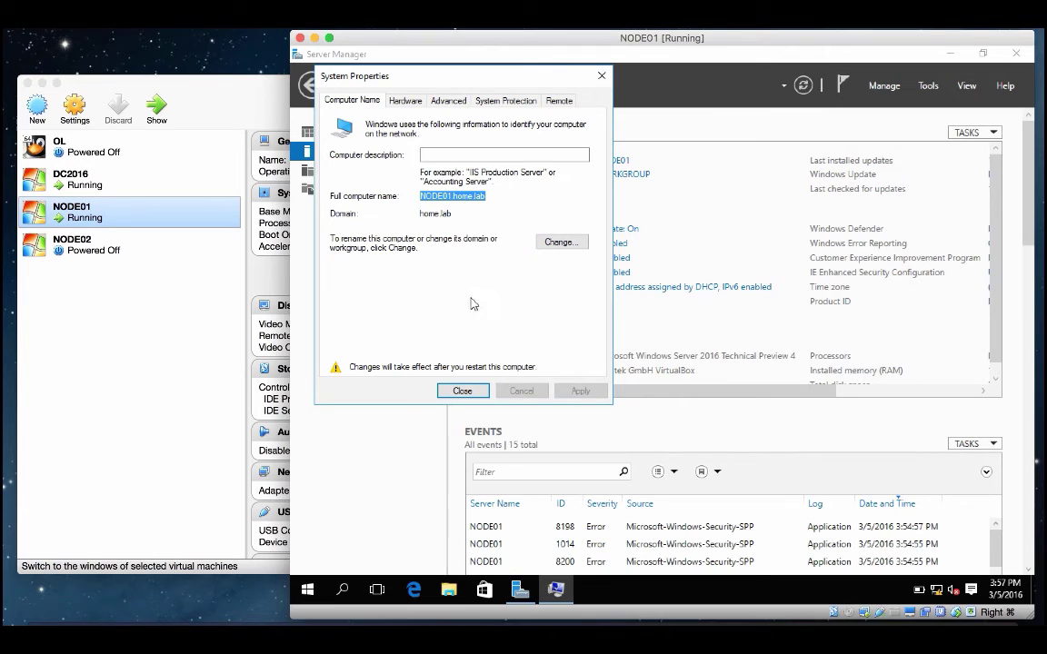
left_click(462, 390)
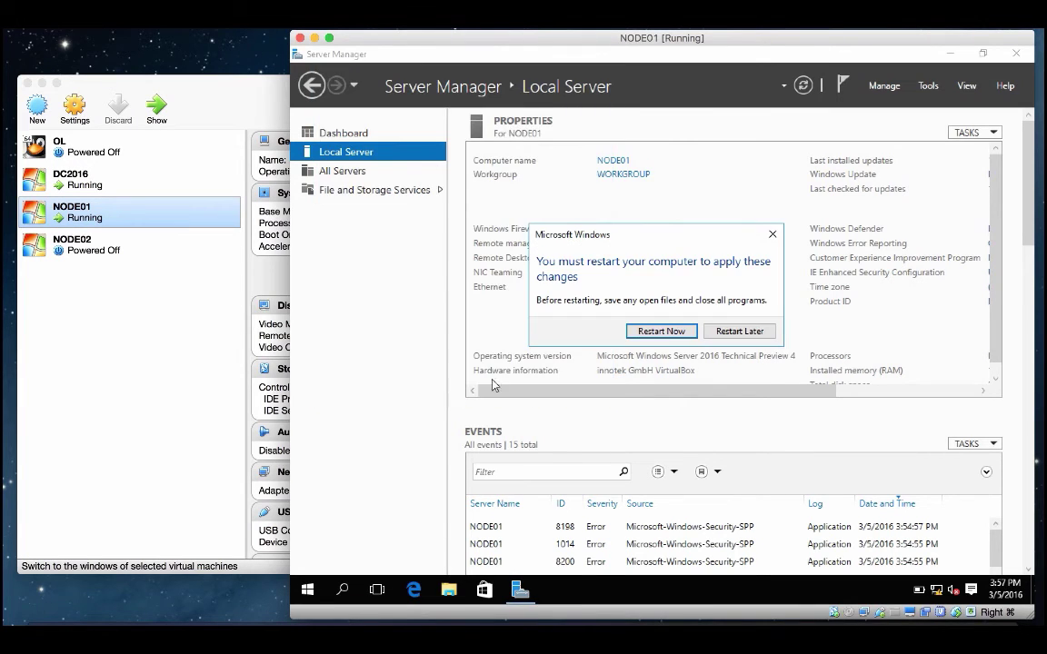
left_click(661, 332)
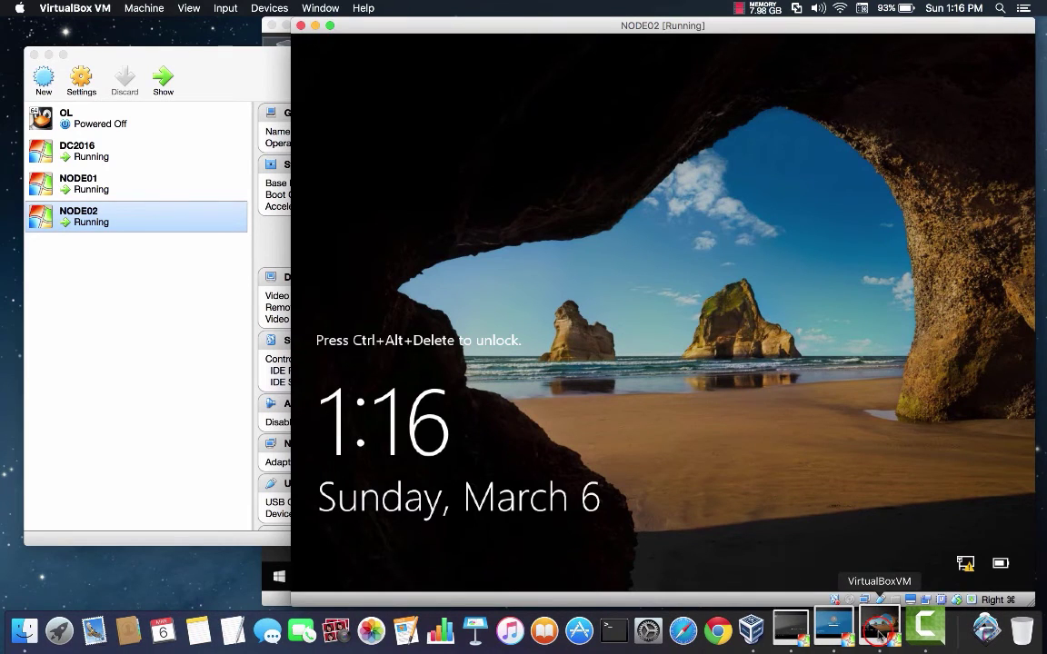
Step: Switch to the NODE01 window and sign in as HOME\Administrator with the password
left_click(203, 301)
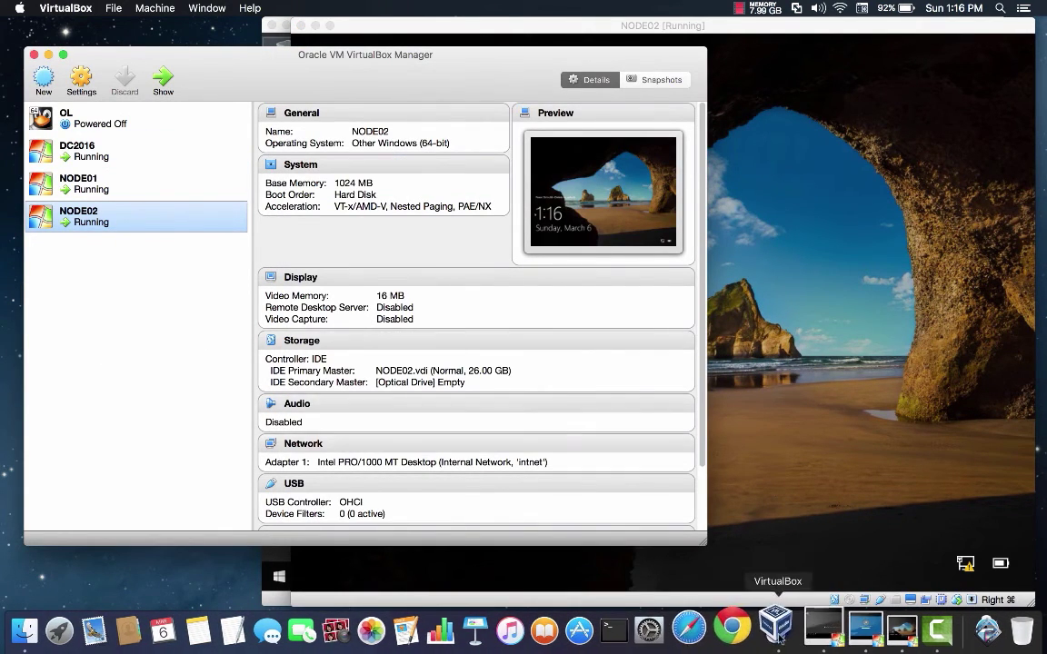
left_click(809, 630)
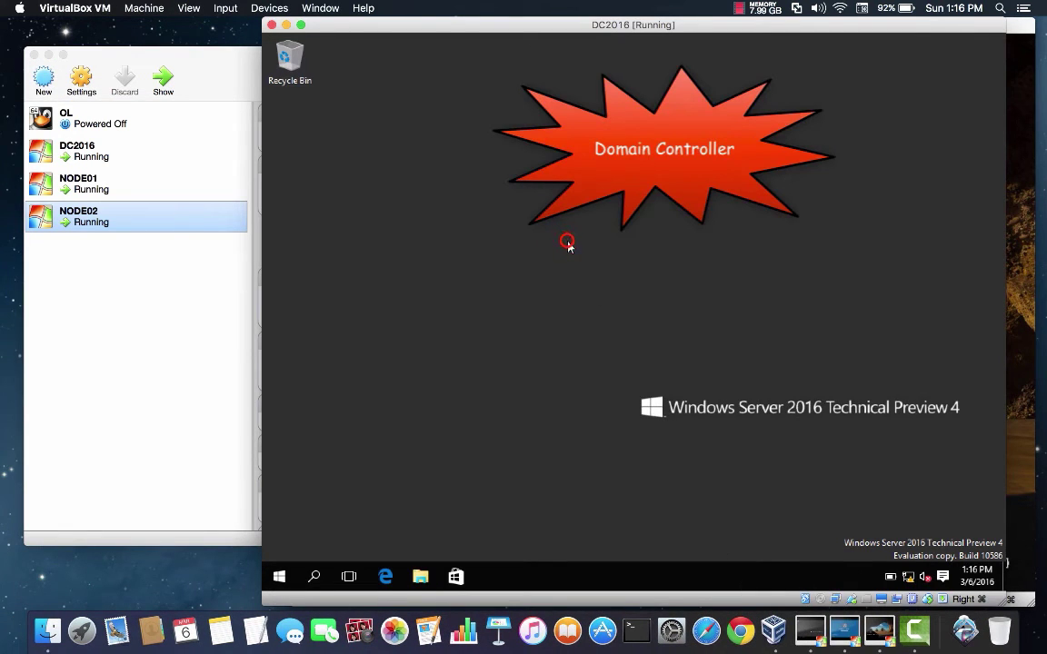
left_click(845, 627)
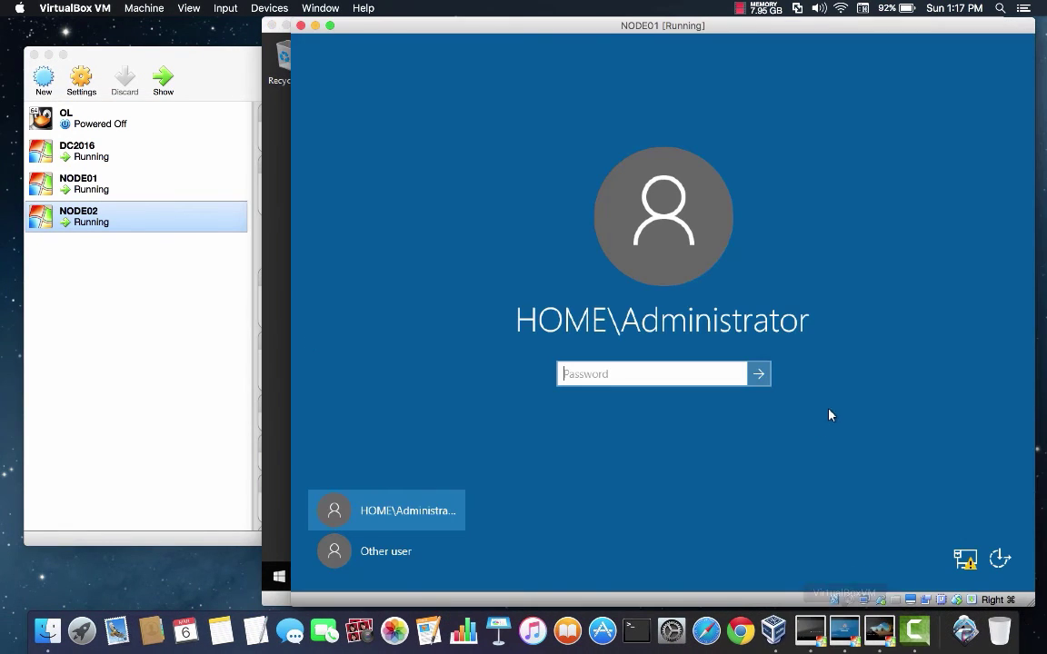
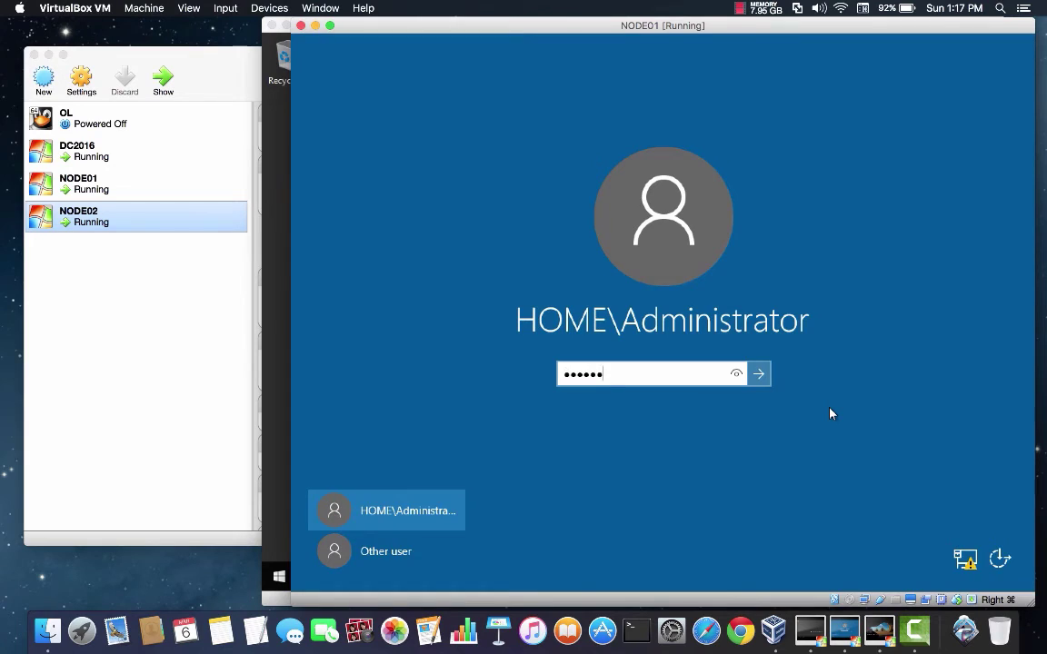
key("Return")
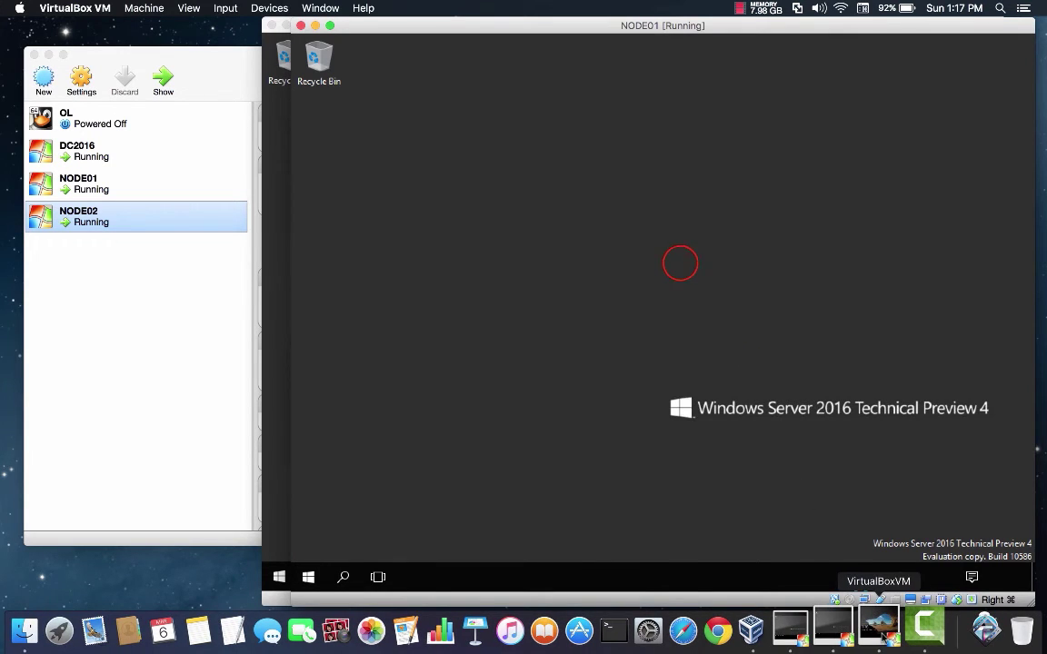
Step: Unlock NODE02 and sign in with the domain administrator password, then return to NODE01
left_click(879, 629)
key("ctrl+alt+Delete")
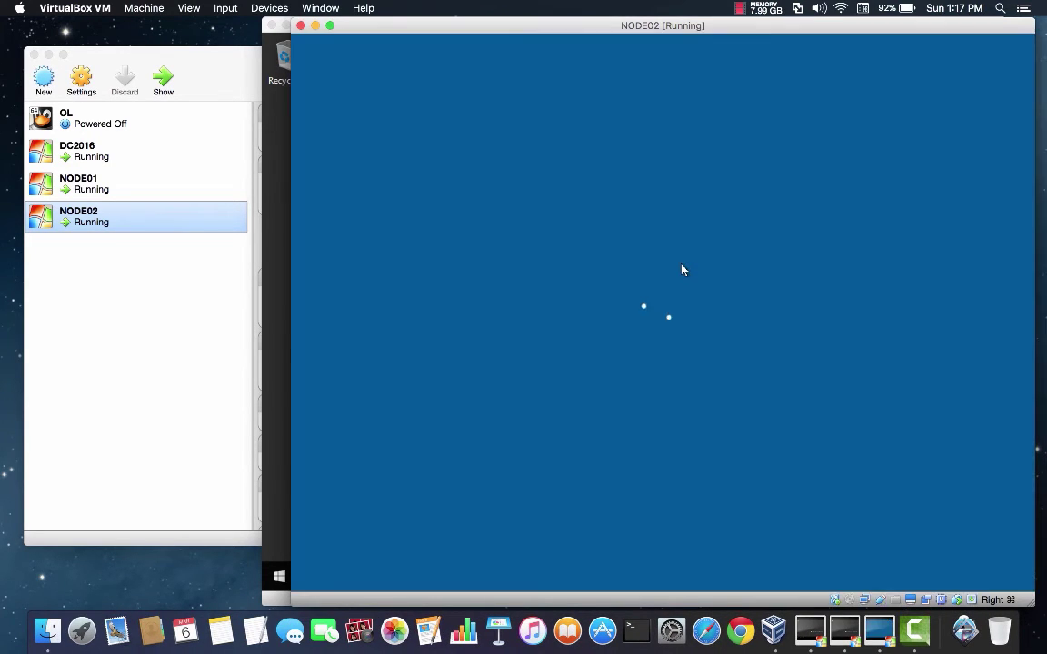
type("********")
key("Return")
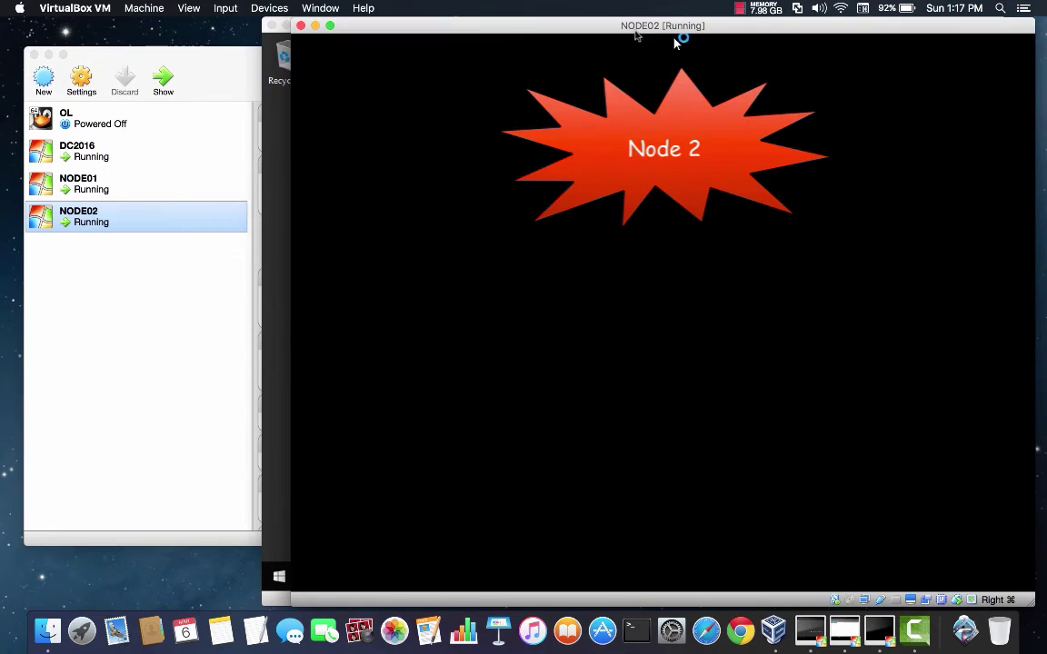
left_click(274, 177)
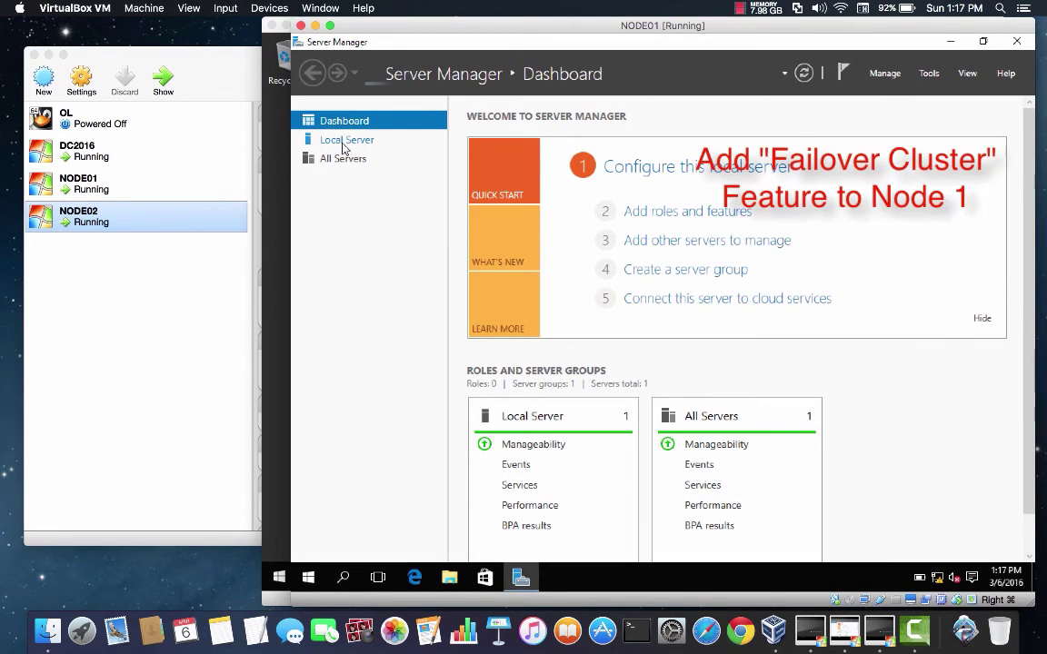
Step: Start Add Roles and Features on NODE01 with role-based installation targeting NODE01.home.lab
left_click(344, 149)
left_click(929, 72)
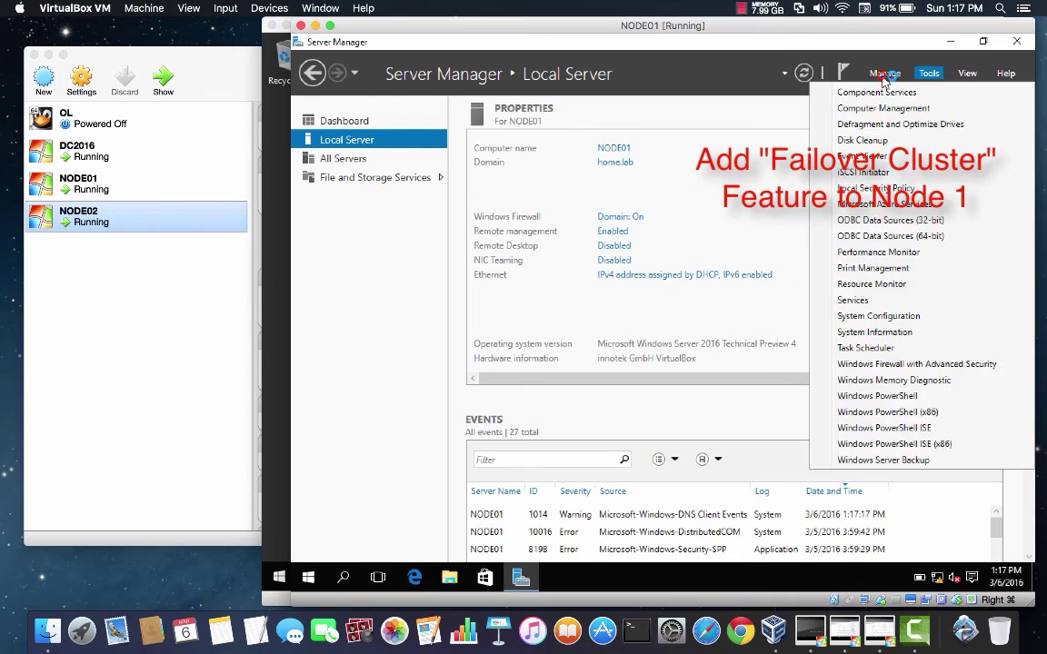
left_click(884, 73)
left_click(914, 92)
left_click(565, 425)
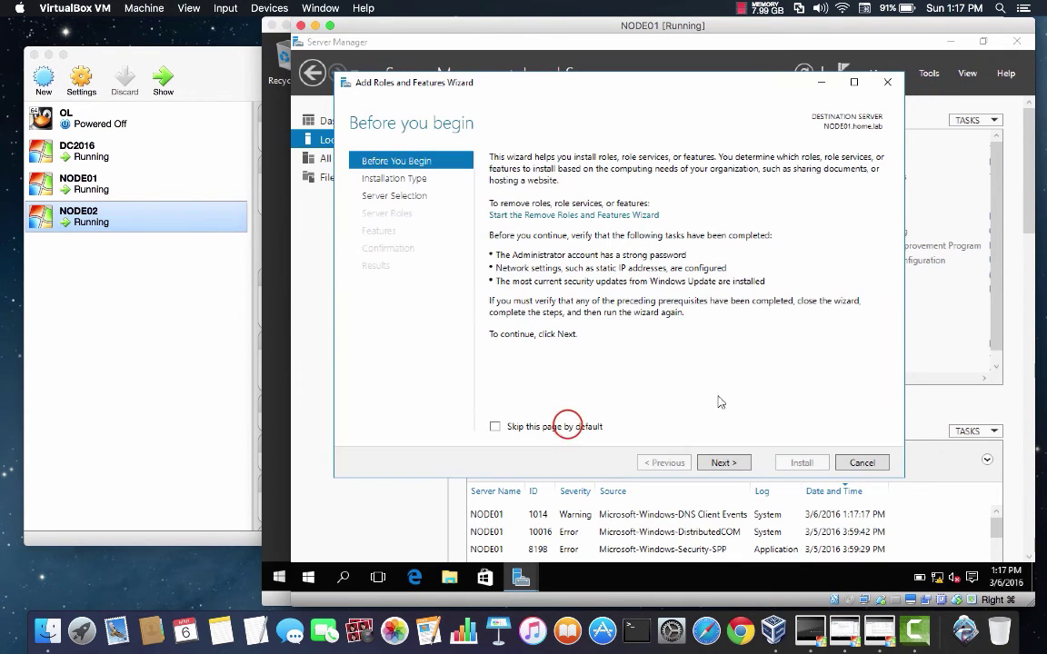
left_click(723, 463)
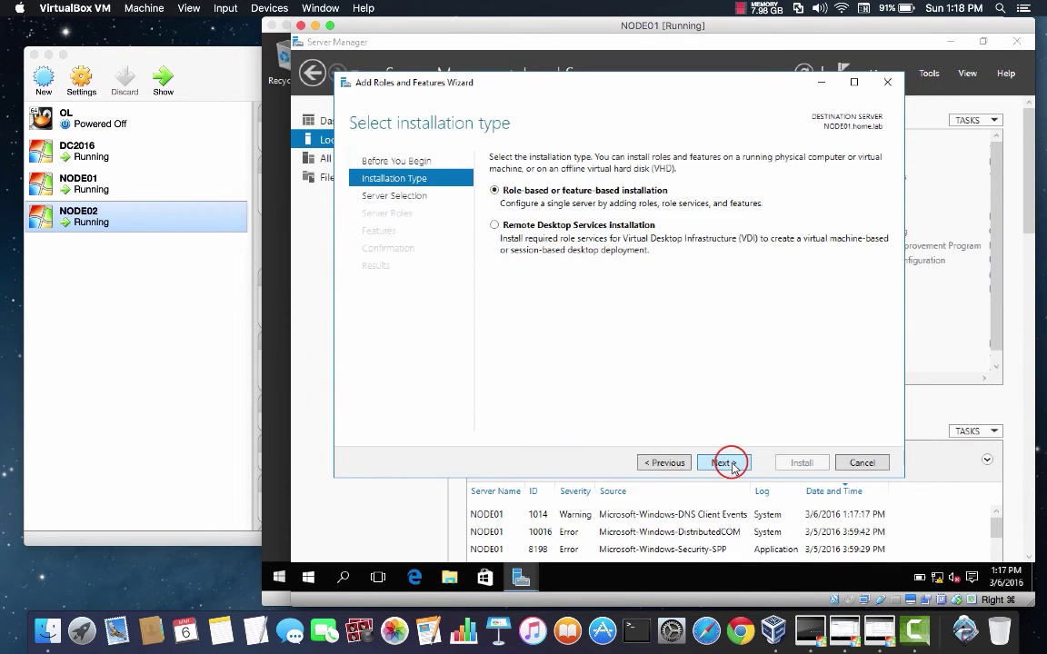
left_click(723, 463)
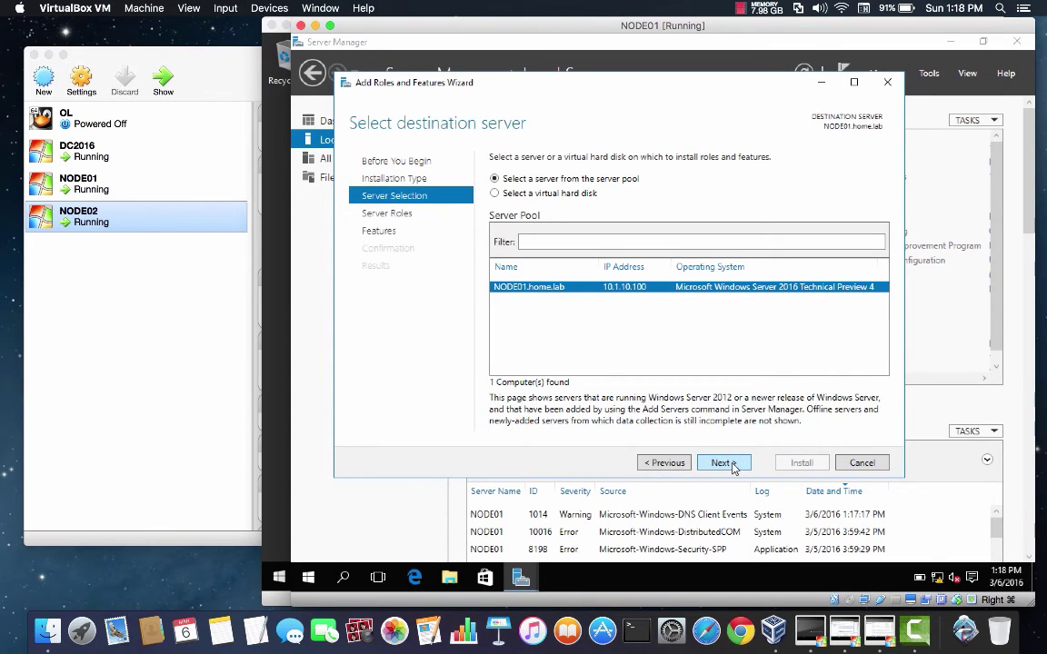
left_click(732, 465)
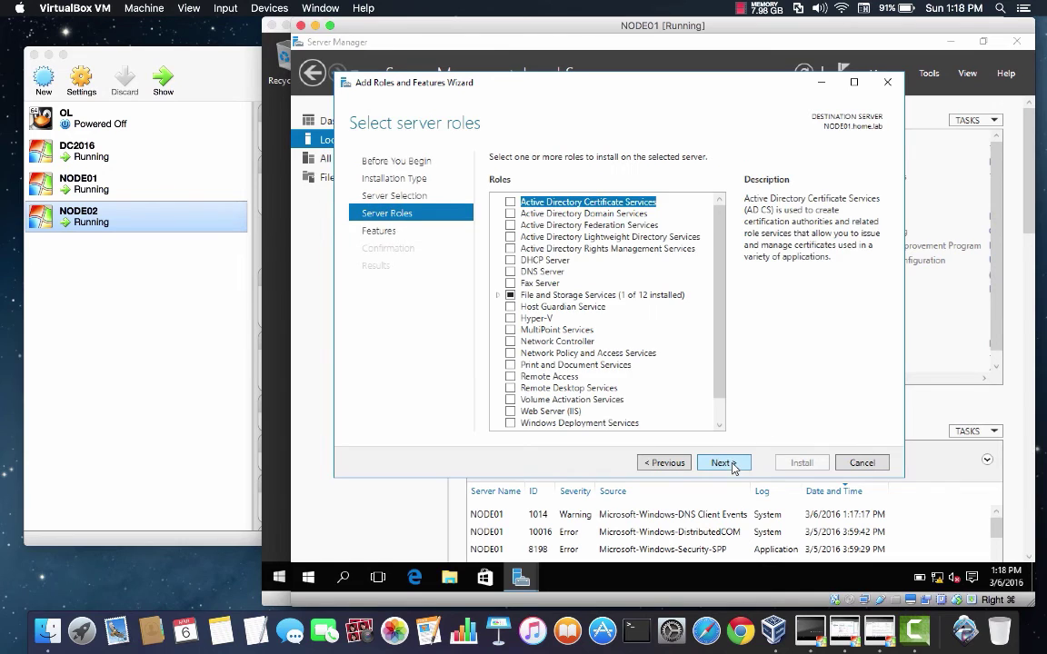
Step: Select the Failover Clustering feature with its management tools and begin installing it
left_click(379, 233)
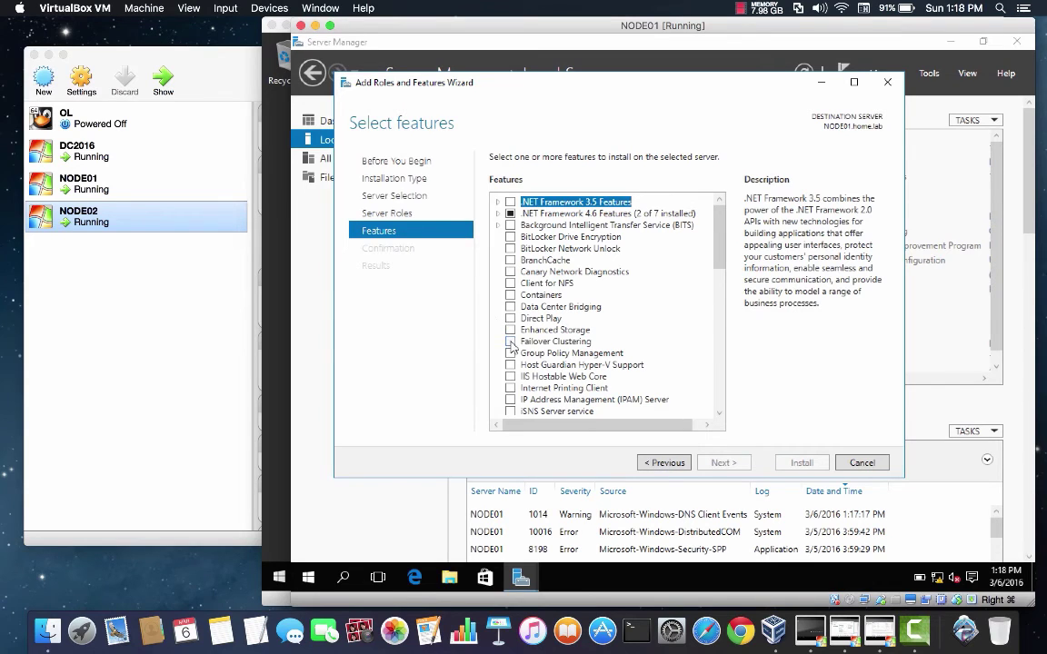
left_click(510, 341)
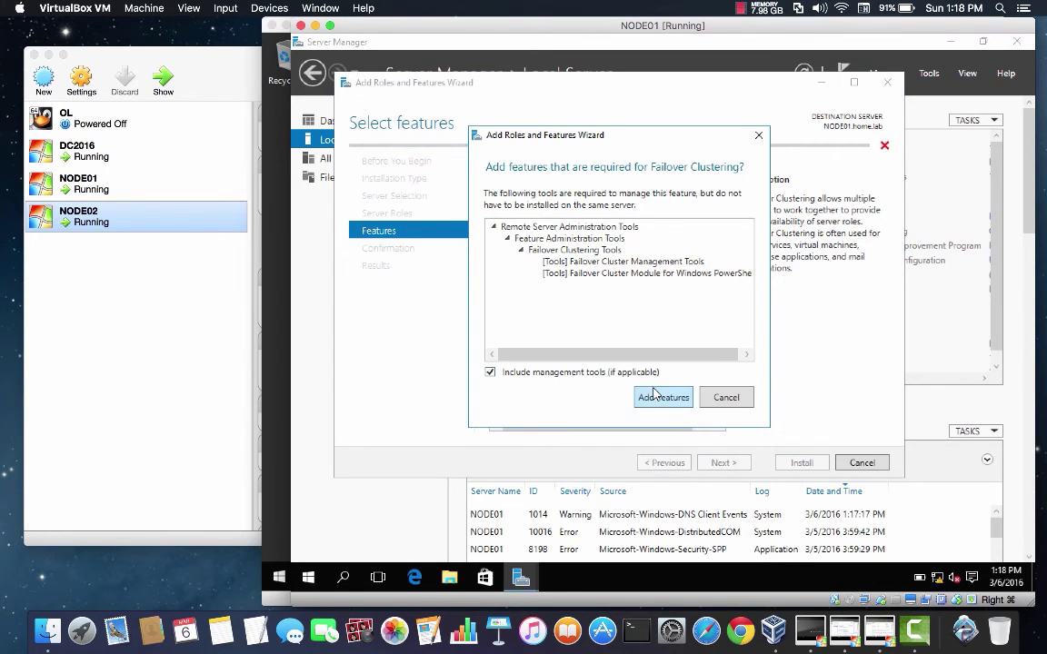
left_click(654, 400)
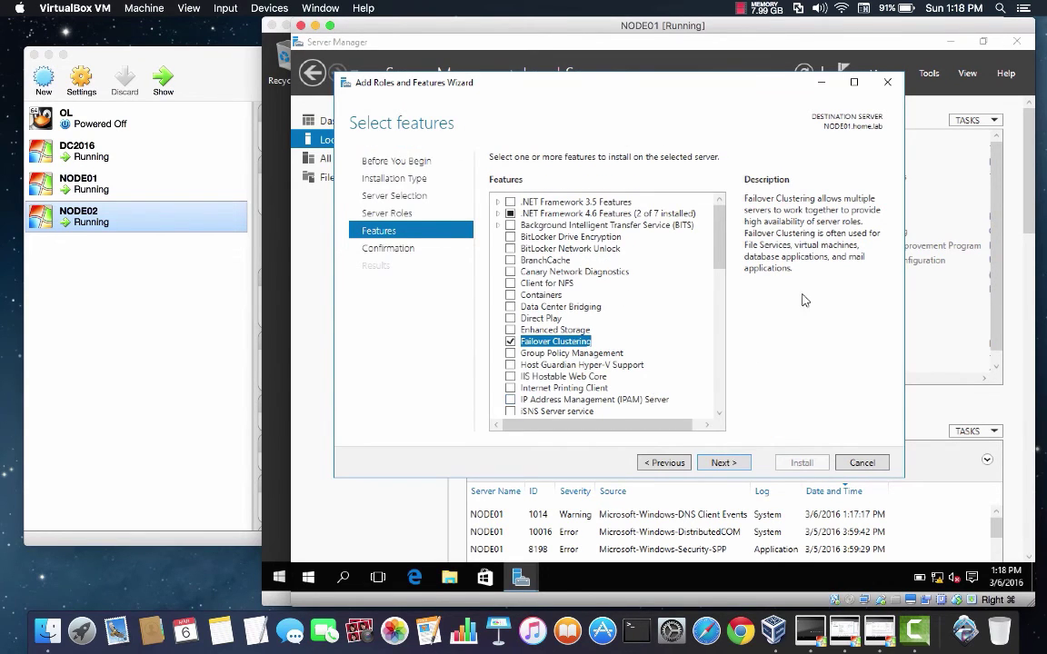
left_click(739, 469)
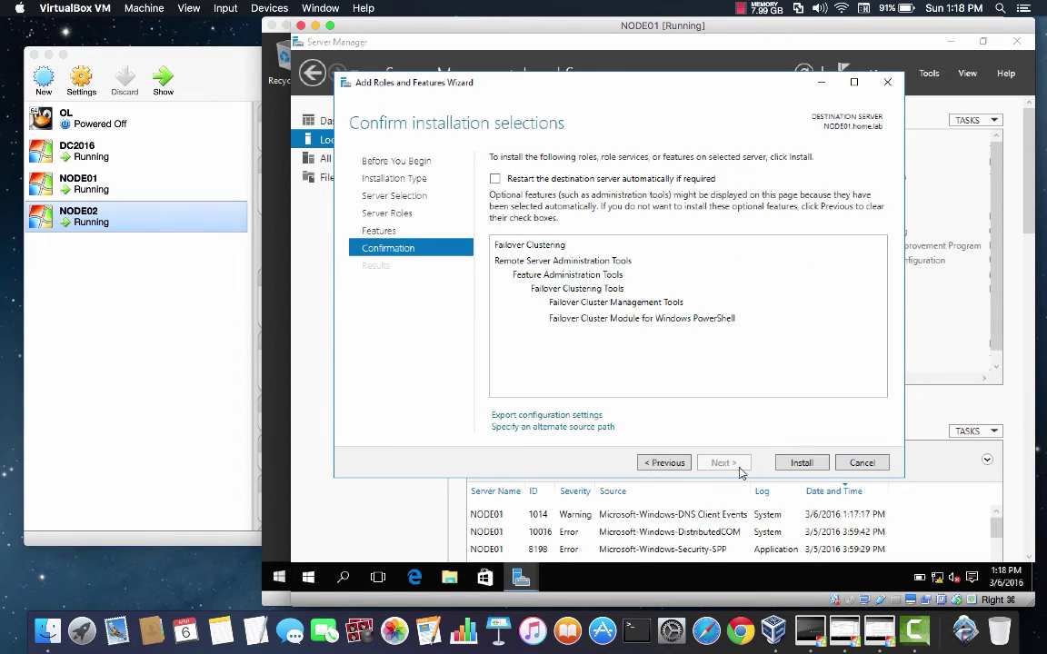
left_click(796, 463)
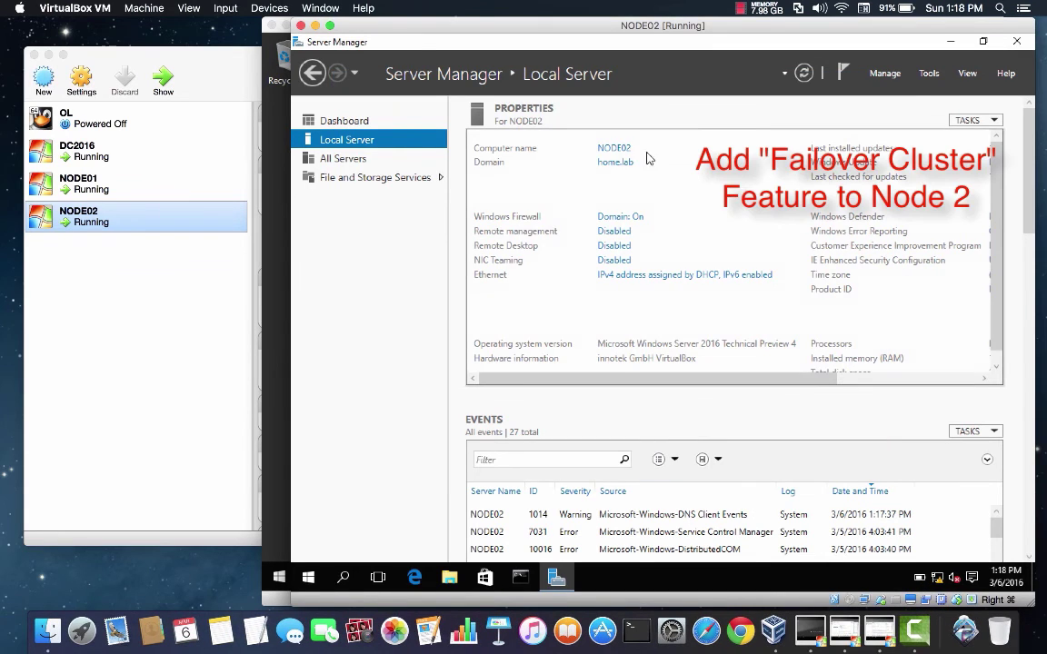
Step: On NODE02, add the Failover Clustering feature with its management tools and start installing
left_click(884, 72)
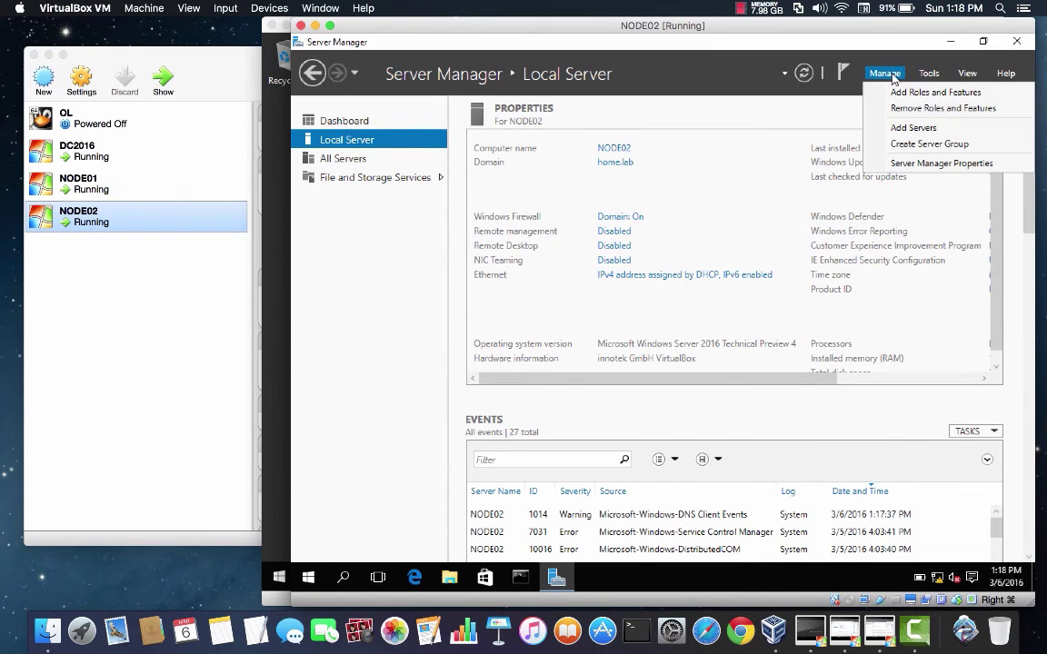
left_click(905, 96)
left_click(494, 426)
left_click(724, 464)
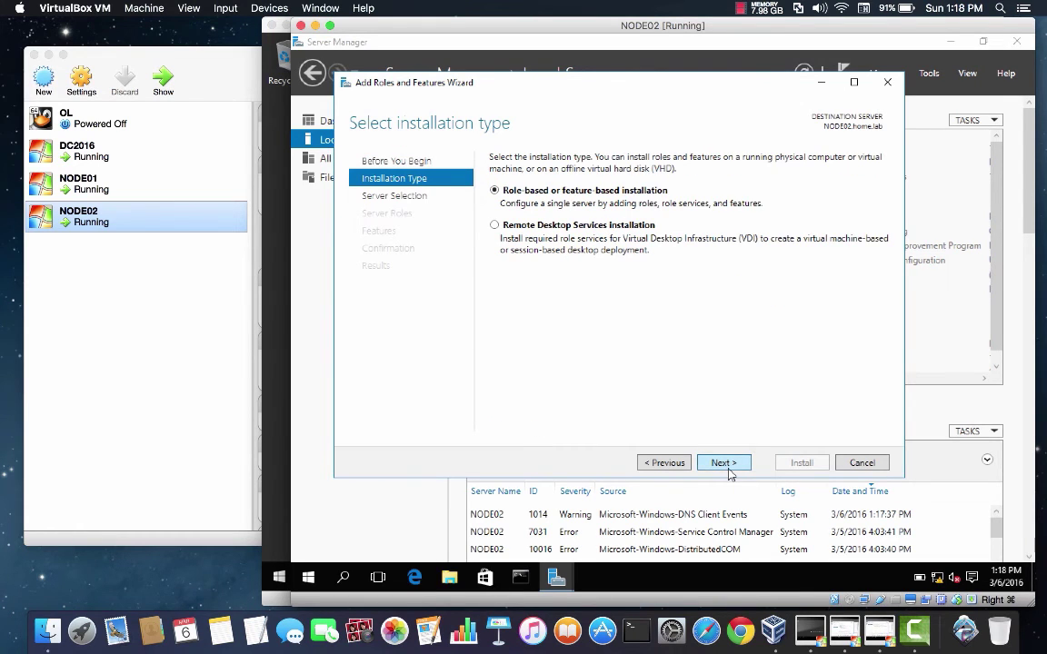
left_click(725, 463)
left_click(724, 464)
left_click(369, 229)
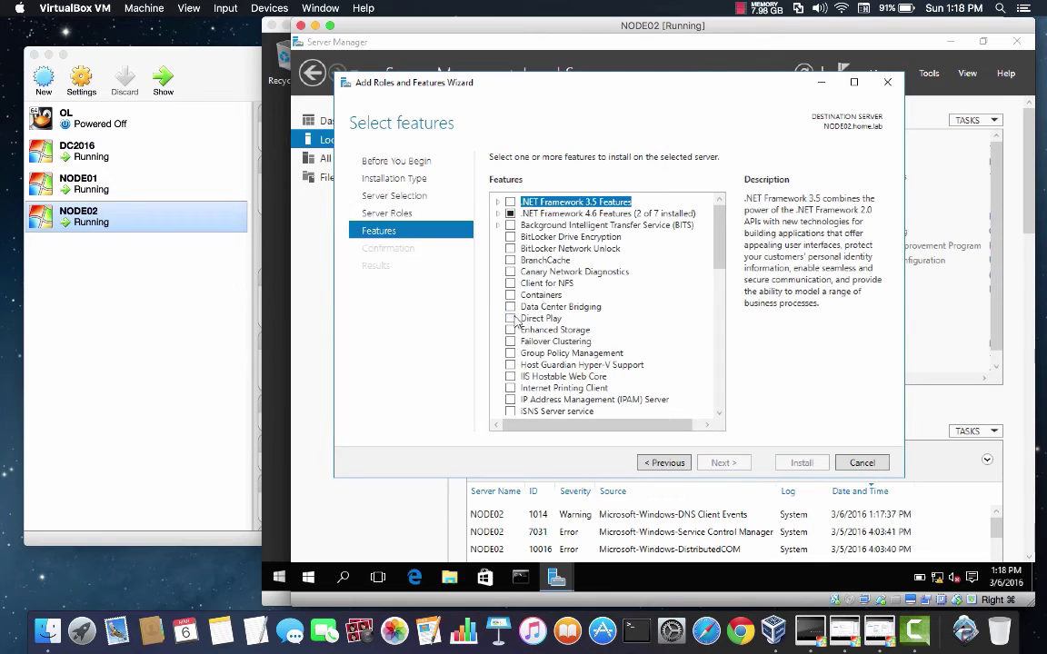
left_click(509, 341)
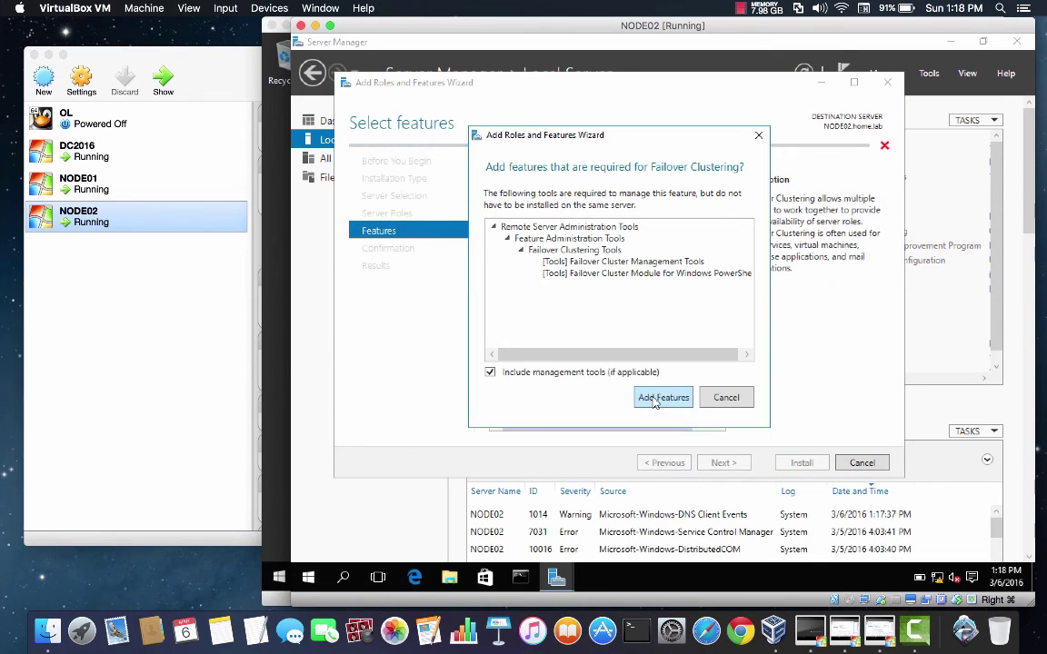
left_click(660, 400)
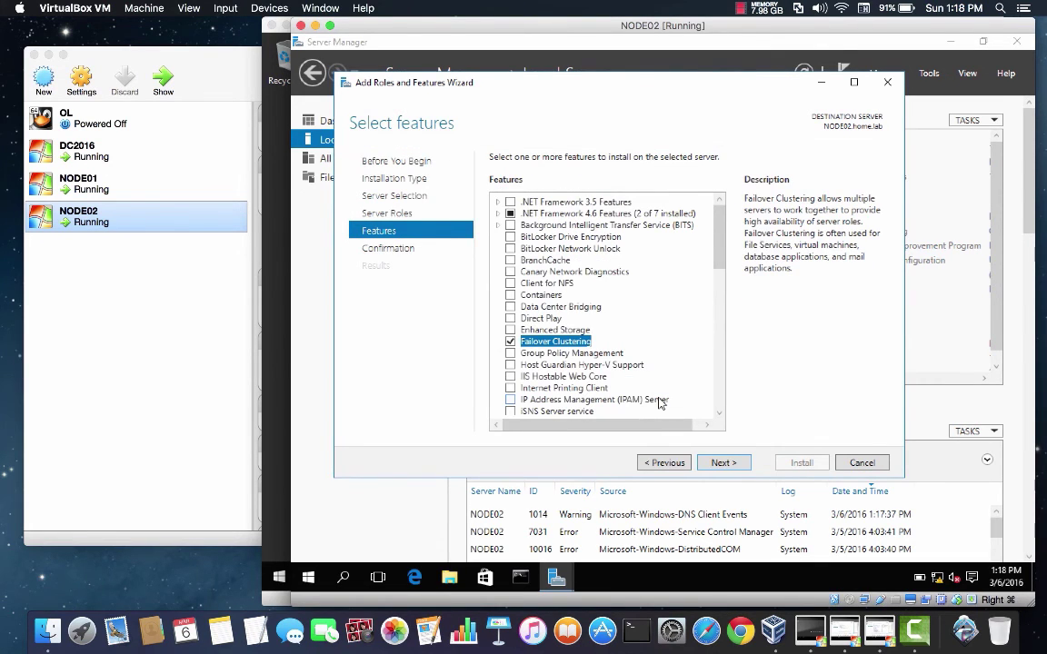
left_click(720, 462)
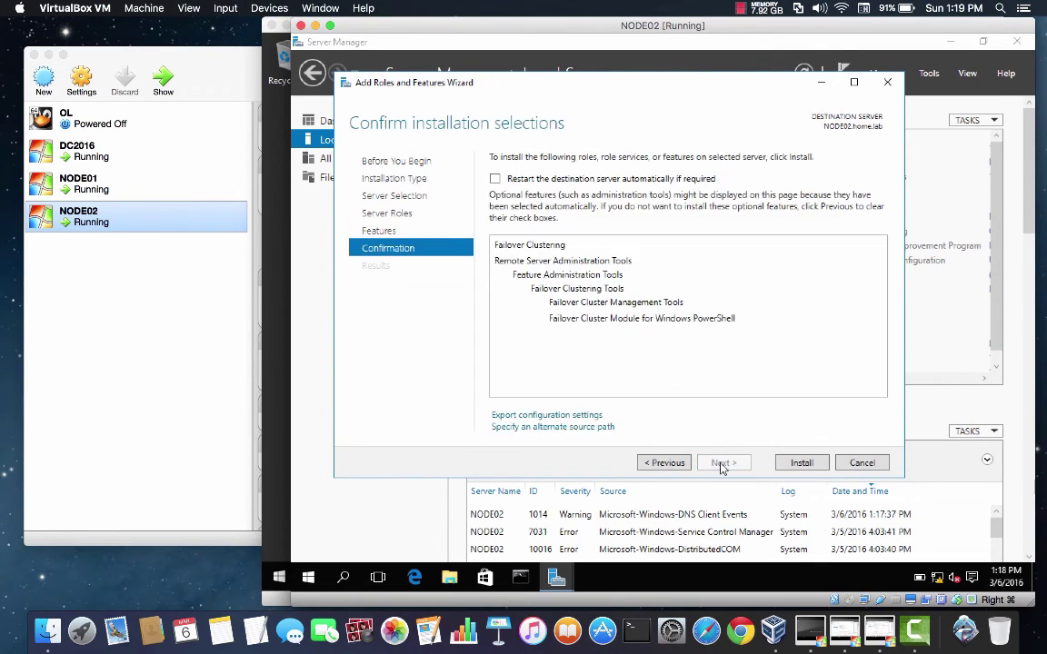
left_click(803, 464)
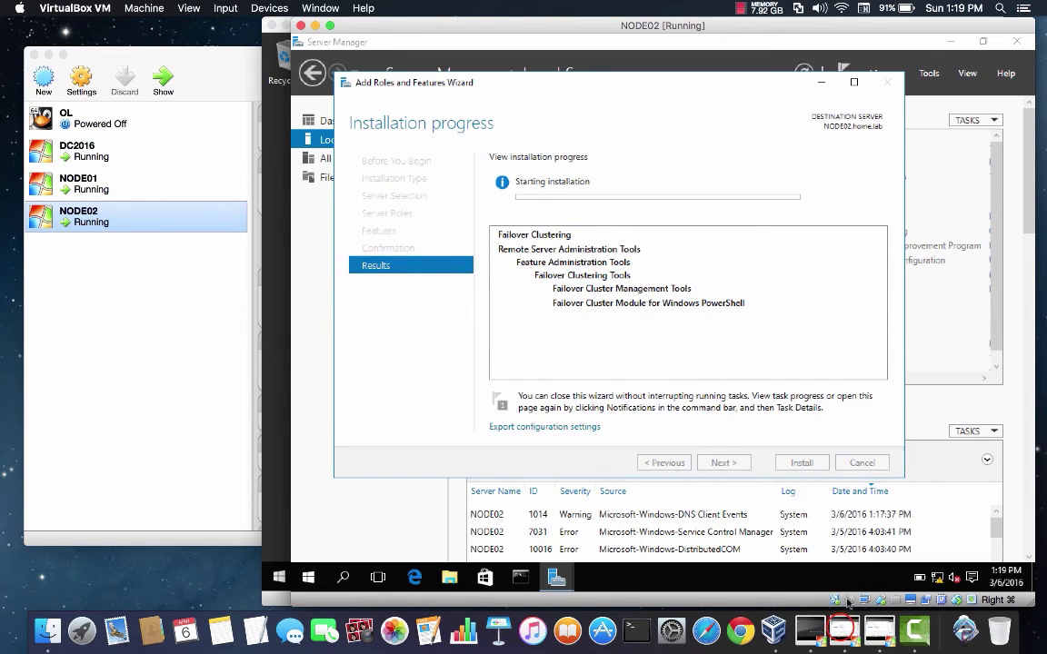
Step: Close the finished installation wizards on both nodes and confirm success in the notifications
left_click(845, 629)
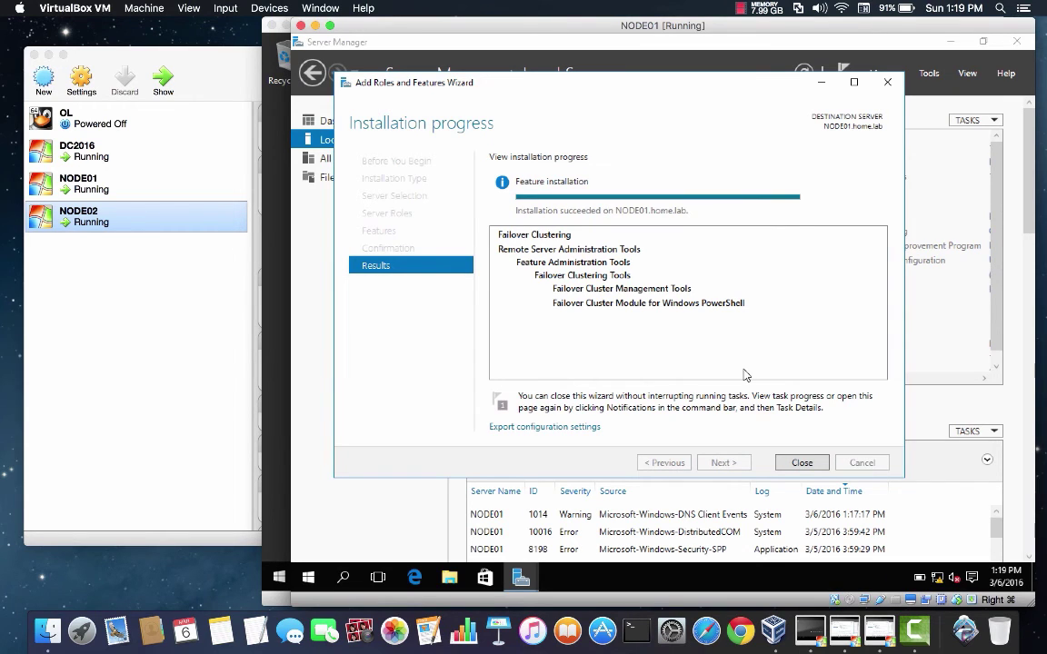
left_click(801, 463)
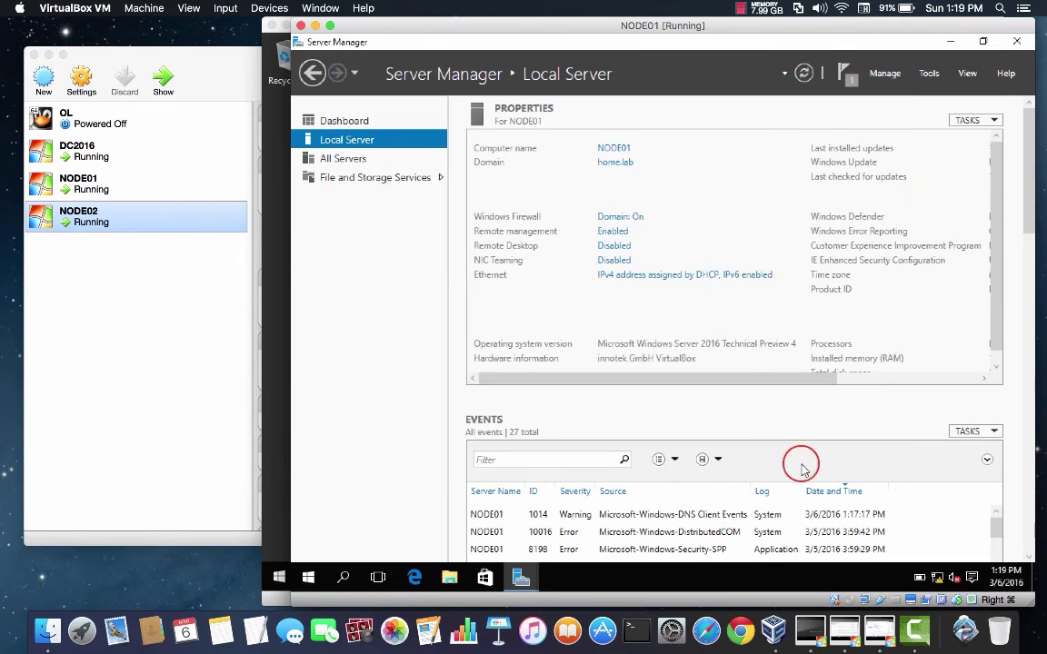
left_click(878, 630)
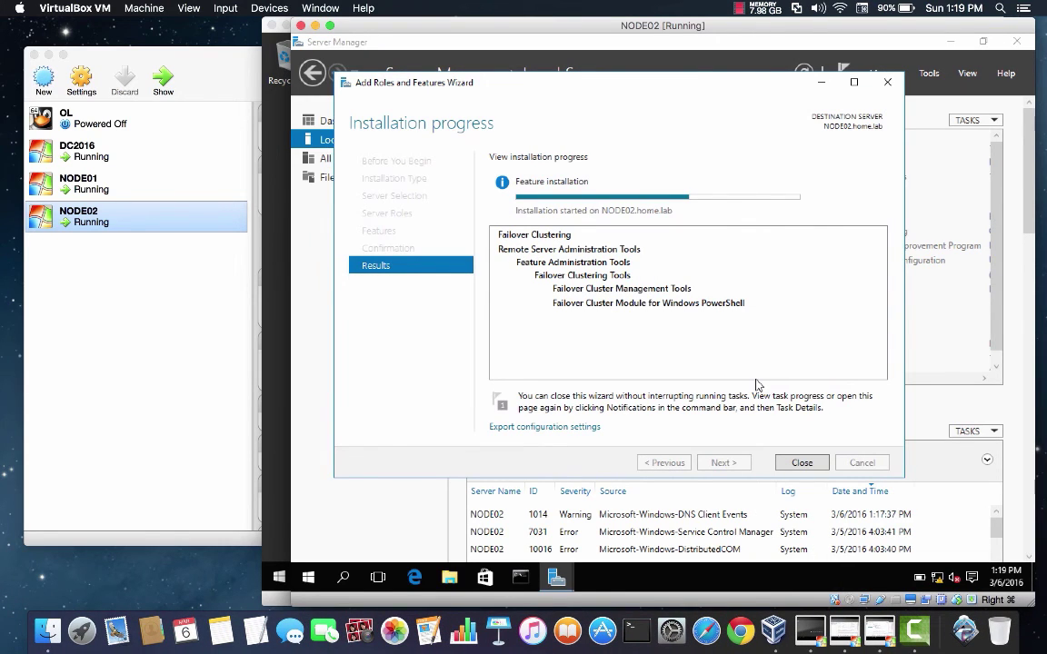
left_click(381, 498)
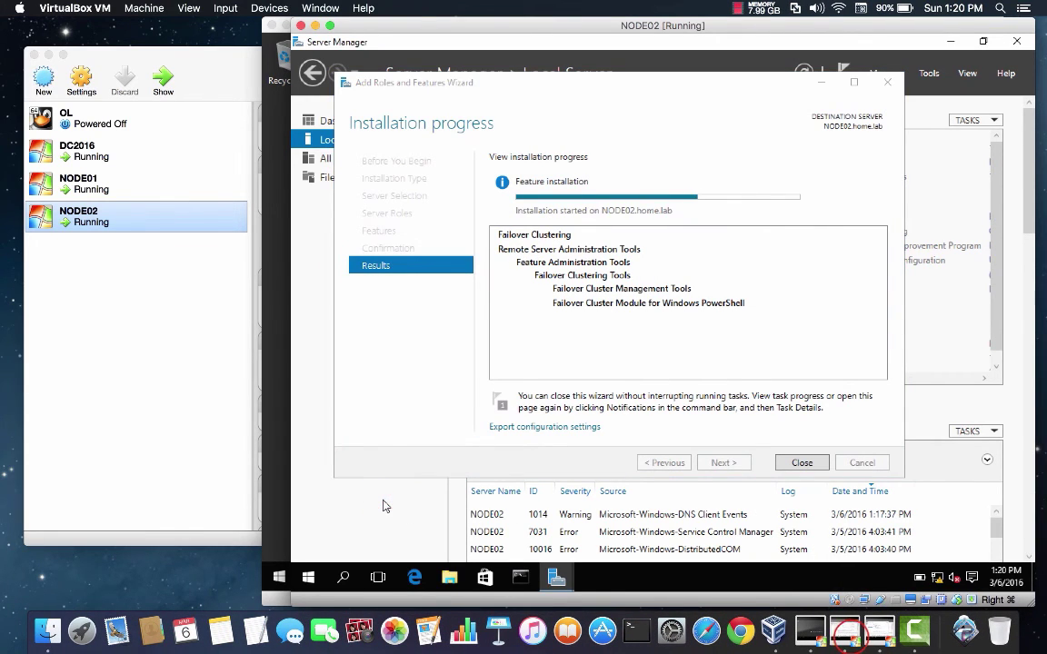
left_click(878, 629)
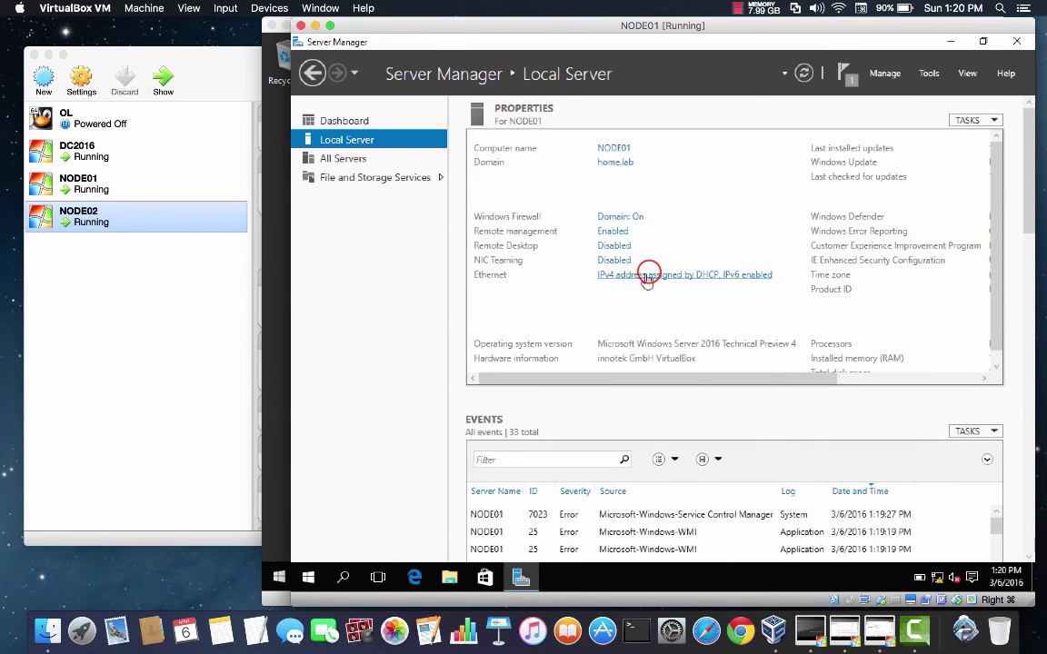
left_click(936, 99)
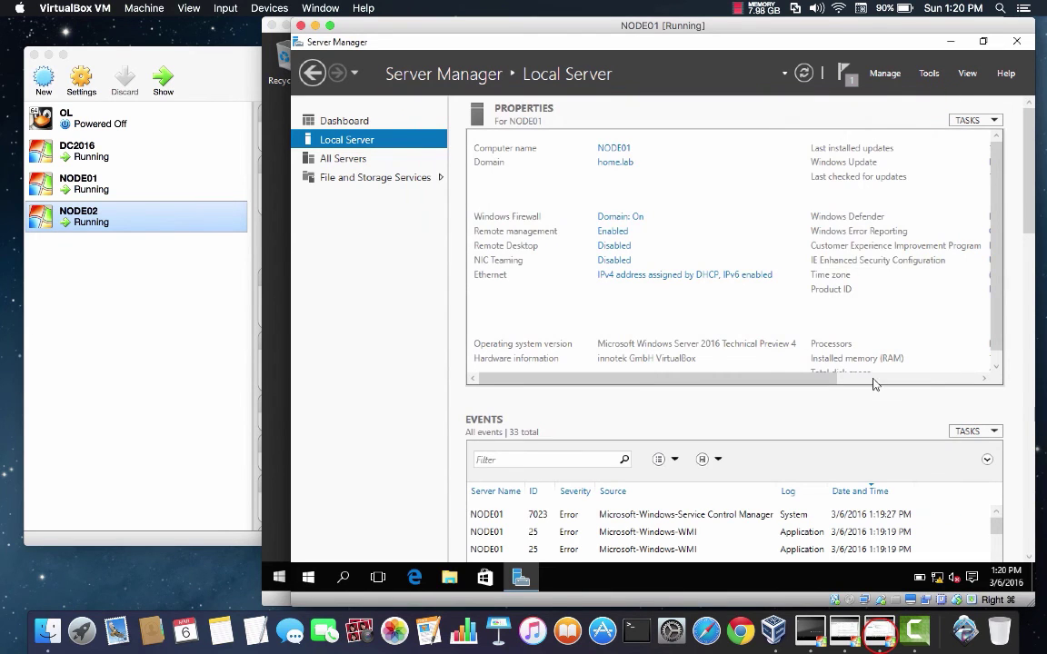
left_click(844, 630)
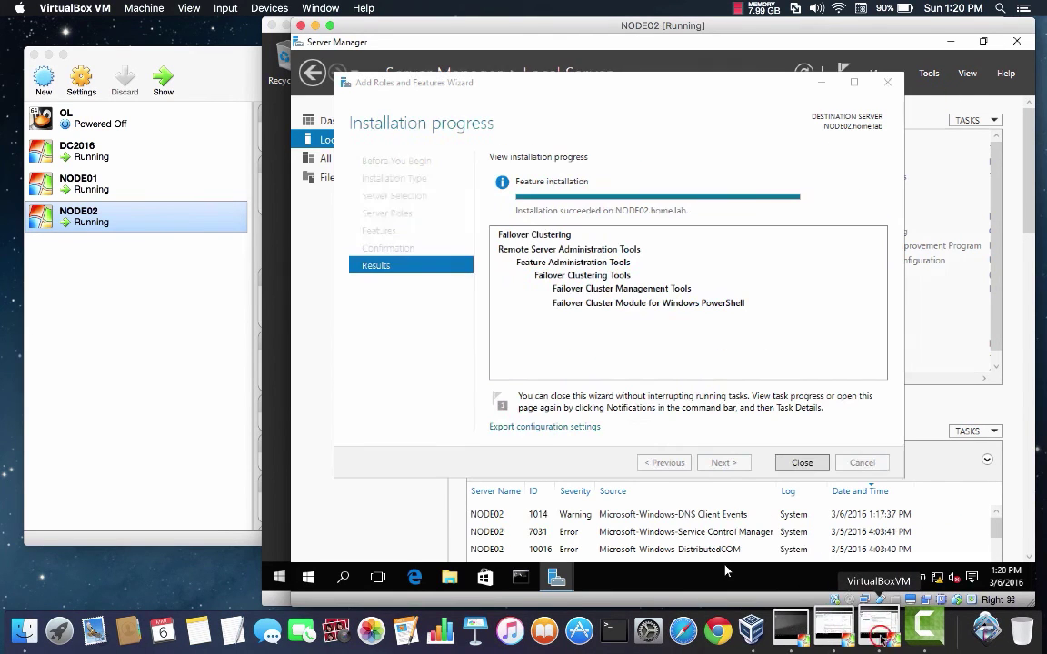
left_click(803, 464)
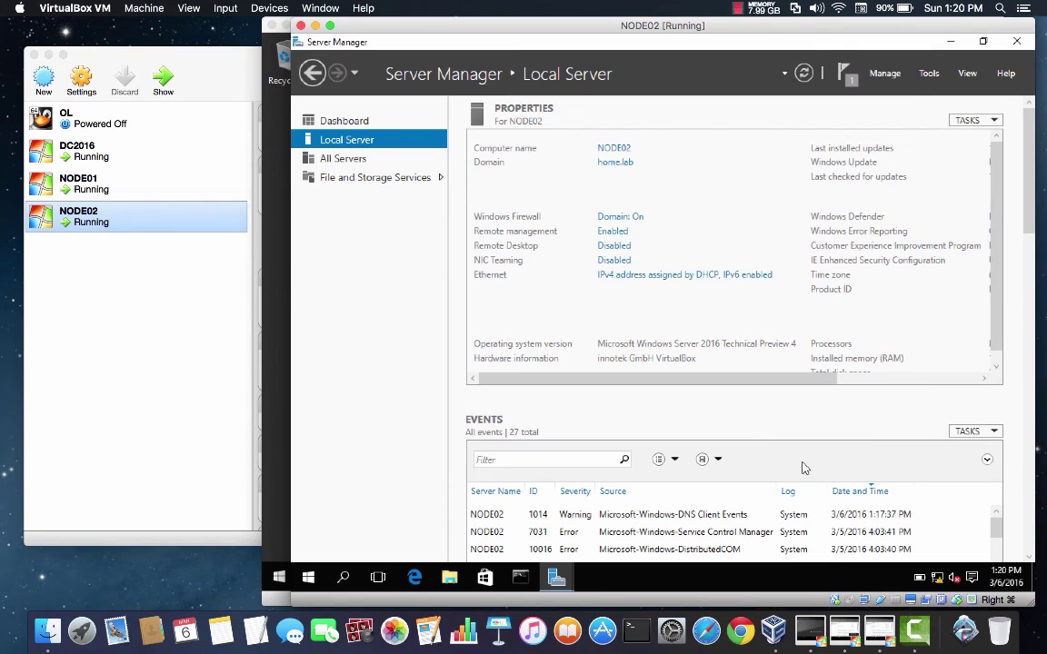
left_click(845, 631)
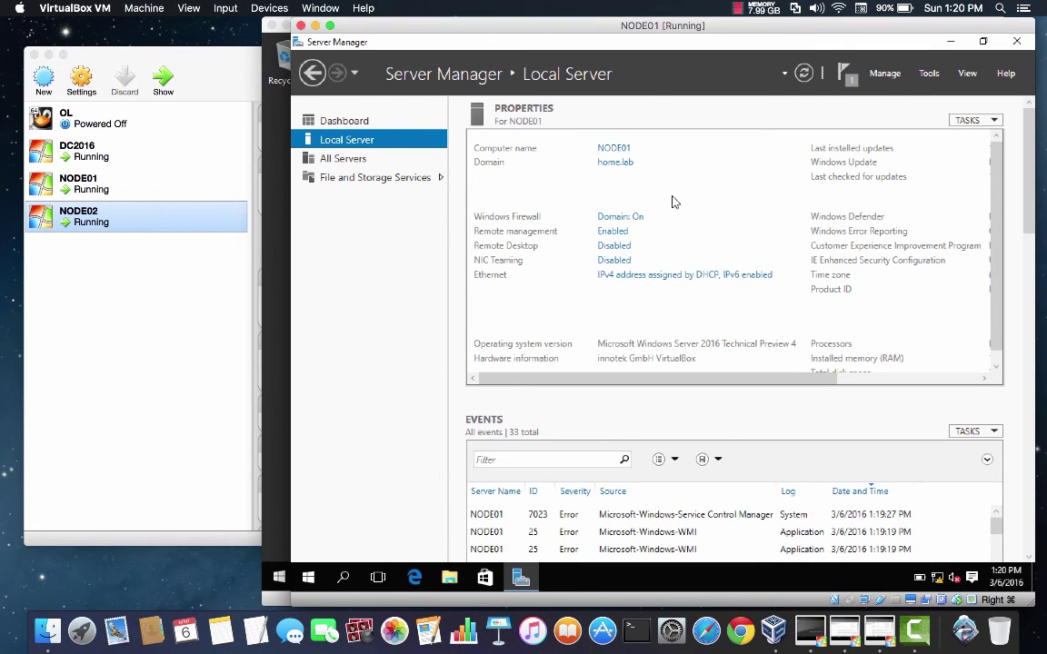
left_click(844, 78)
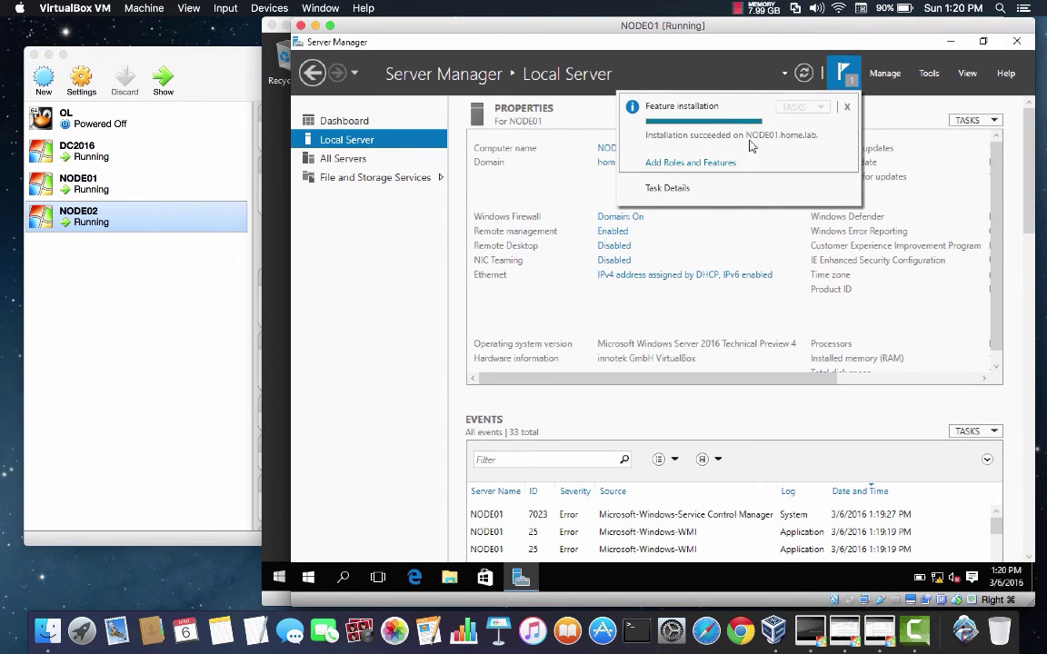
left_click(847, 108)
Step: Launch Failover Cluster Manager from Tools on NODE01 and choose Create Cluster
left_click(928, 73)
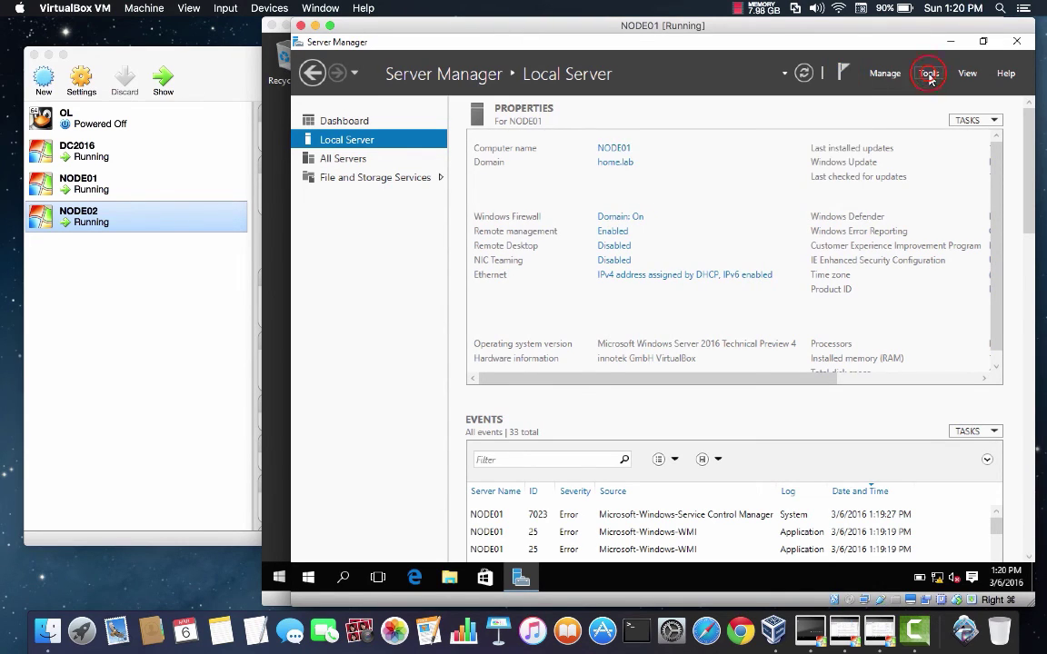
left_click(930, 74)
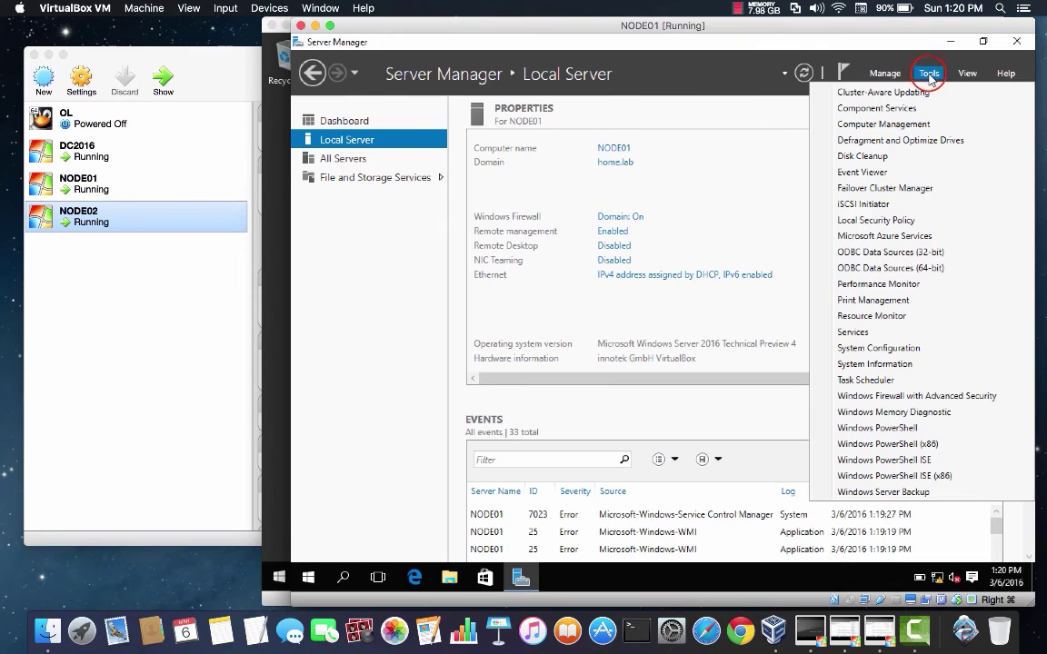
left_click(907, 189)
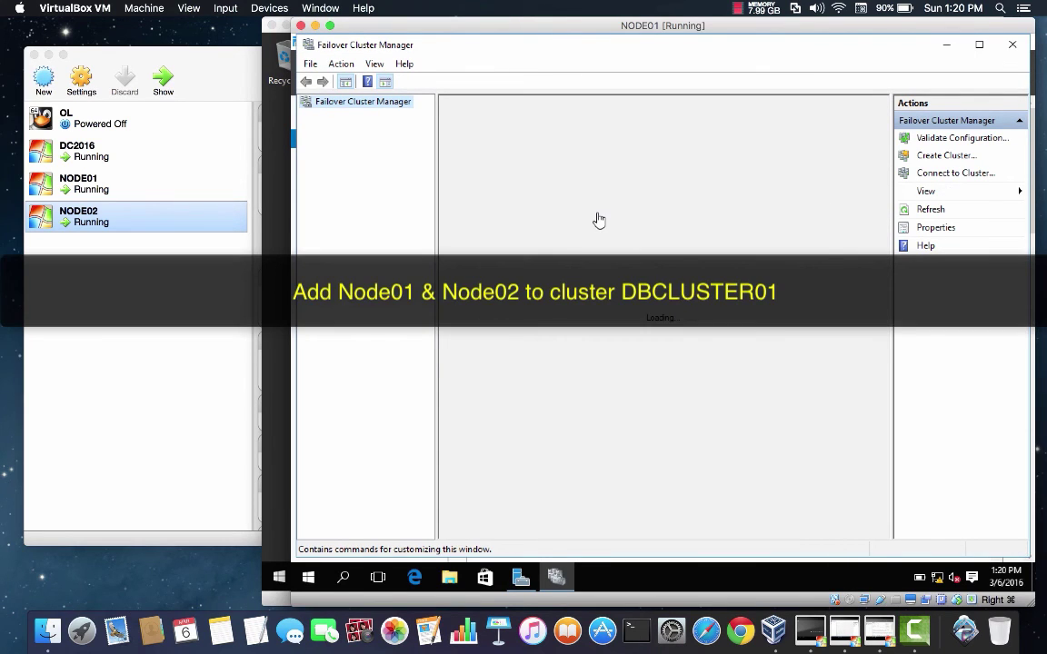
left_click_drag(436, 223, 479, 225)
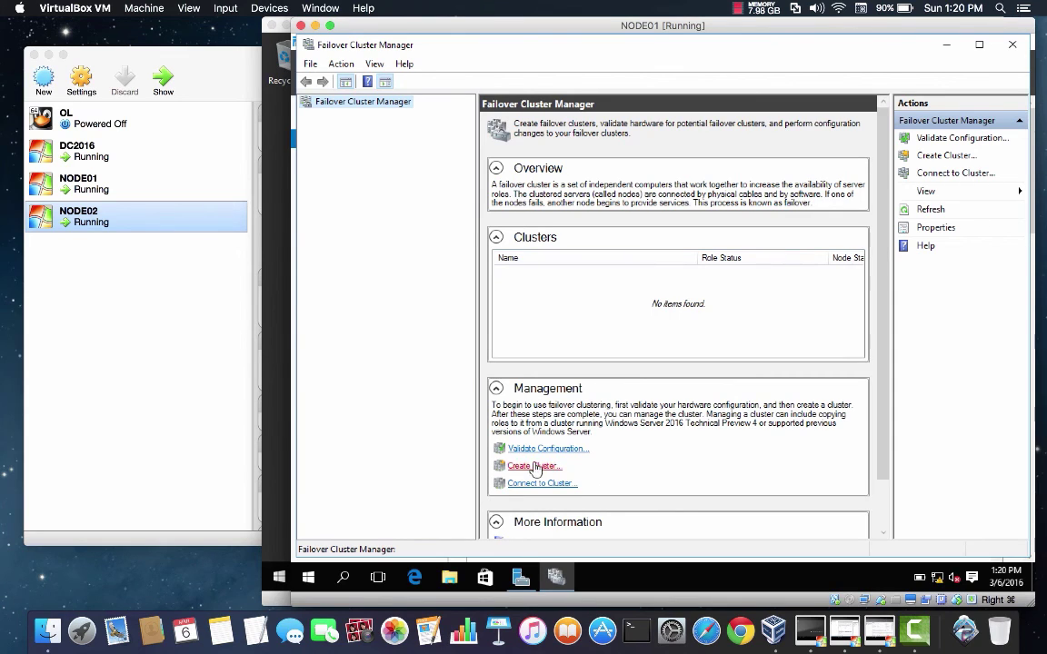
scroll(585, 463, "down", 1)
left_click(538, 411)
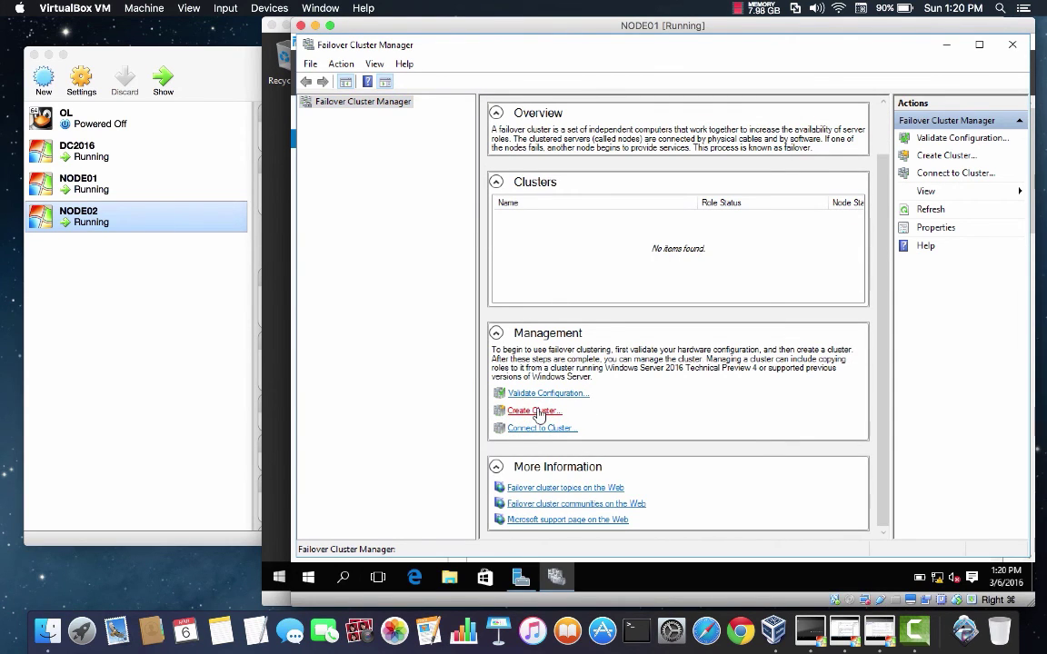
Step: Add node01 and node02 as the cluster's servers and choose to run validation tests
left_click(557, 403)
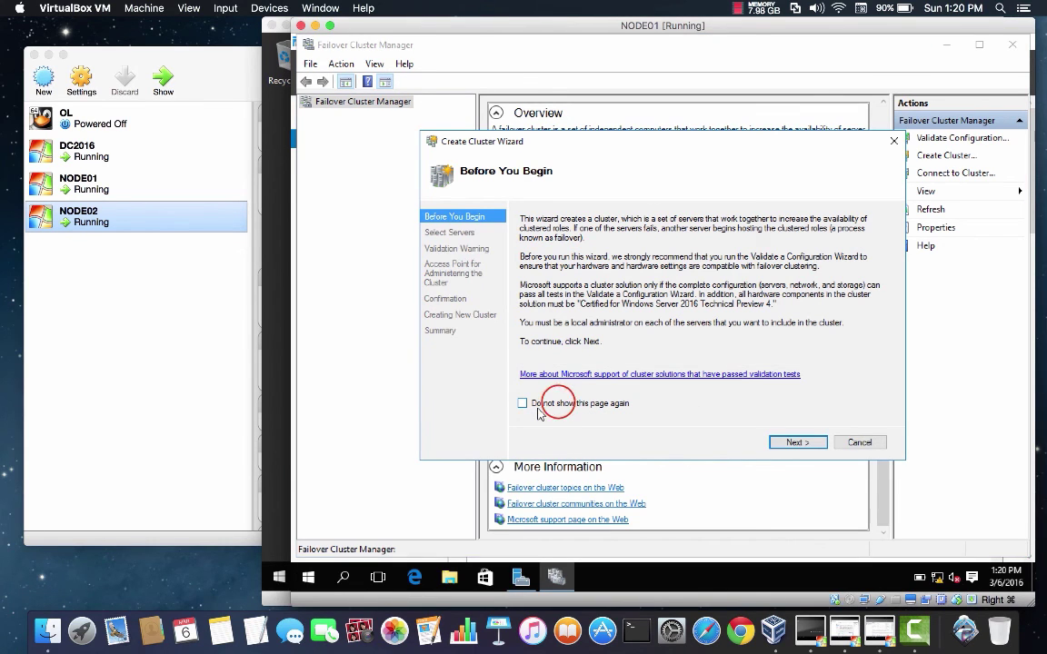
left_click(789, 442)
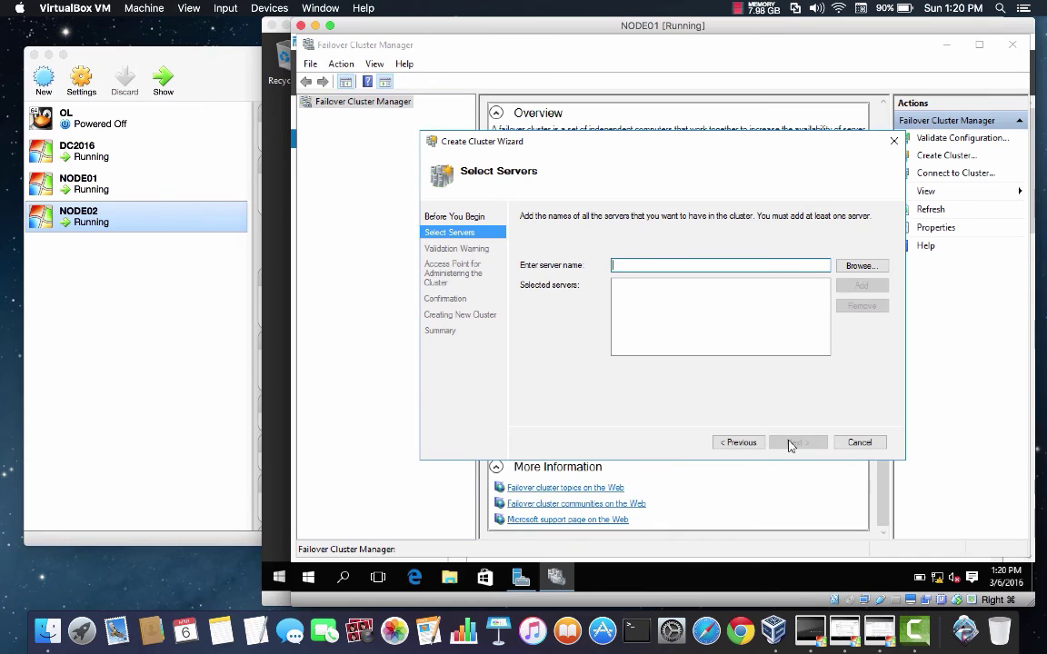
type("node01")
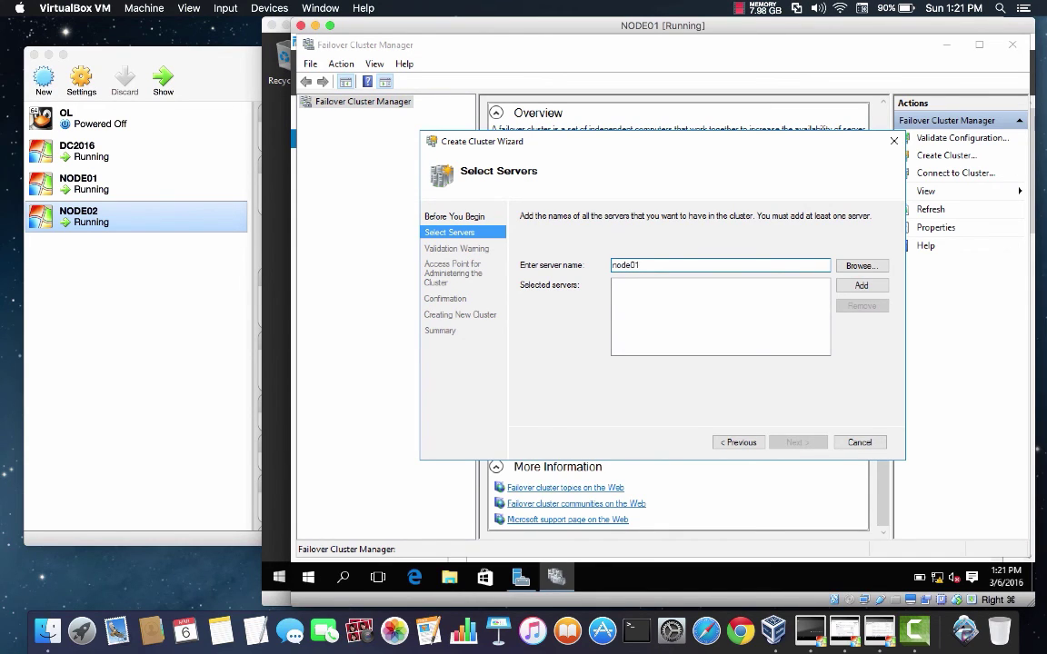
key("Return")
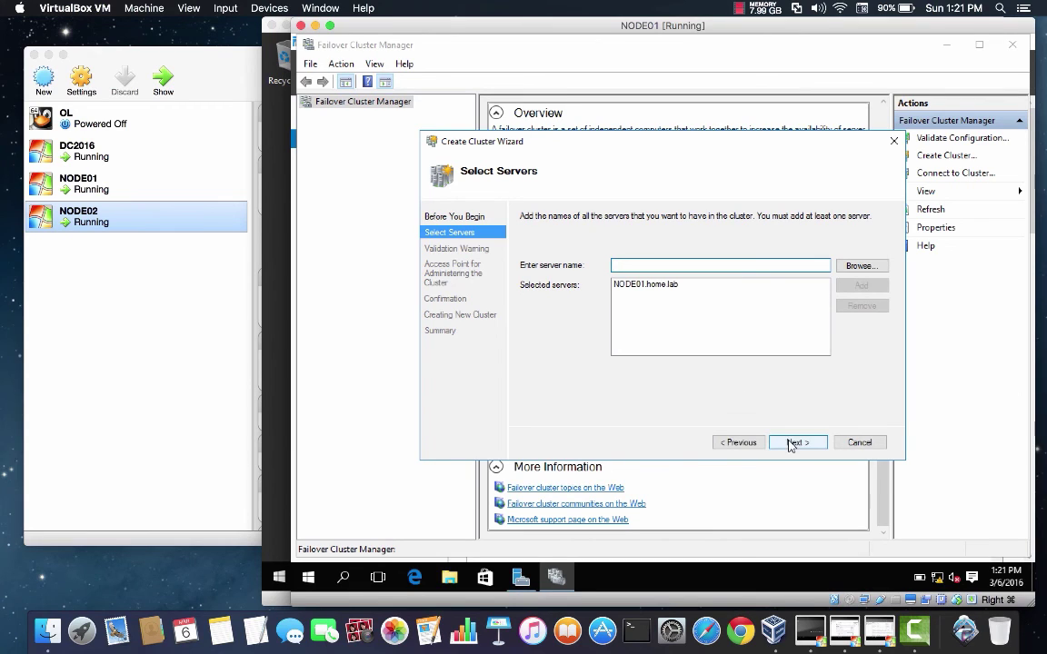
type("node02")
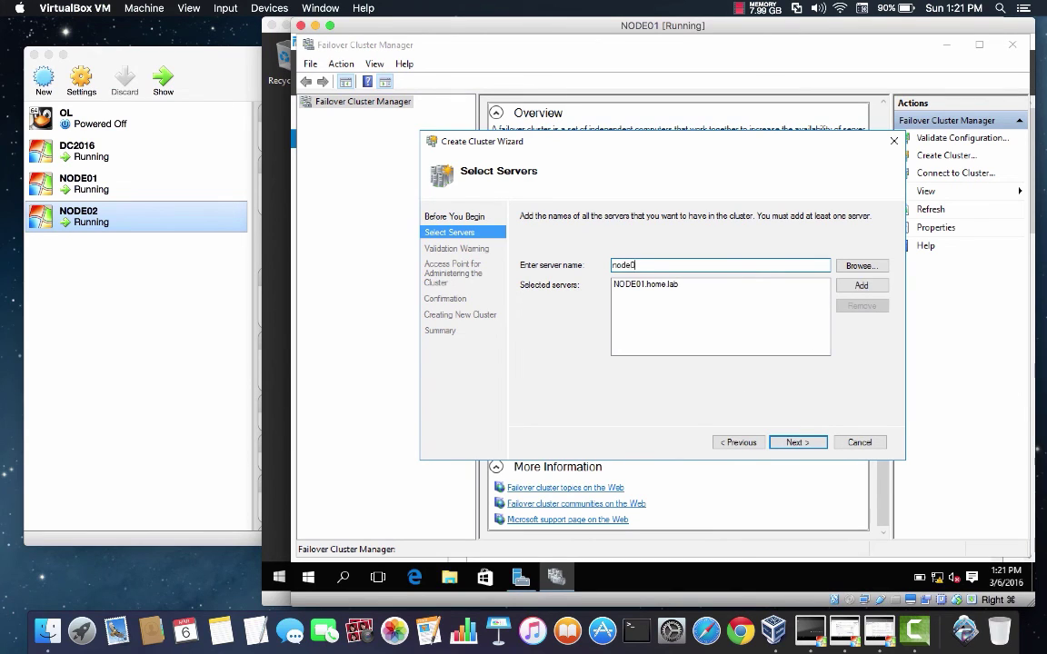
key("Return")
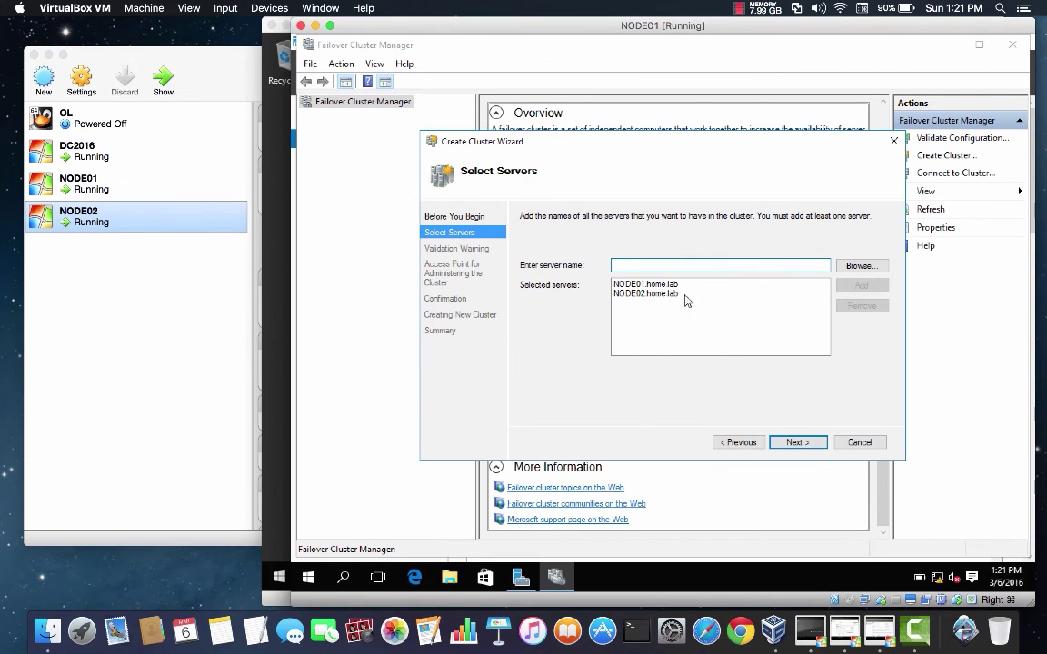
left_click(791, 442)
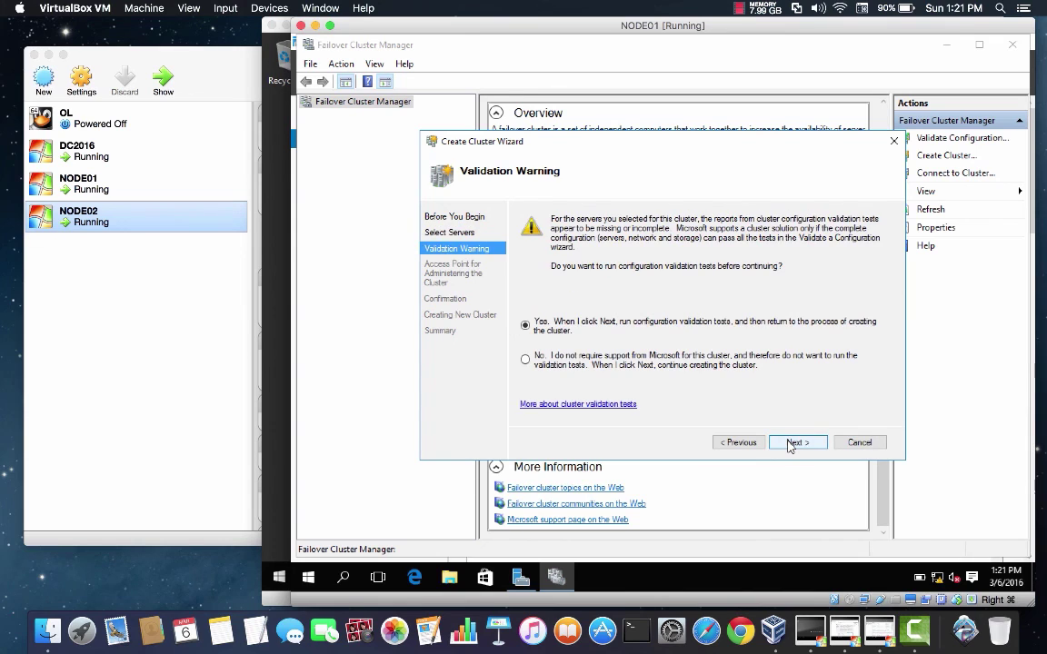
left_click(800, 443)
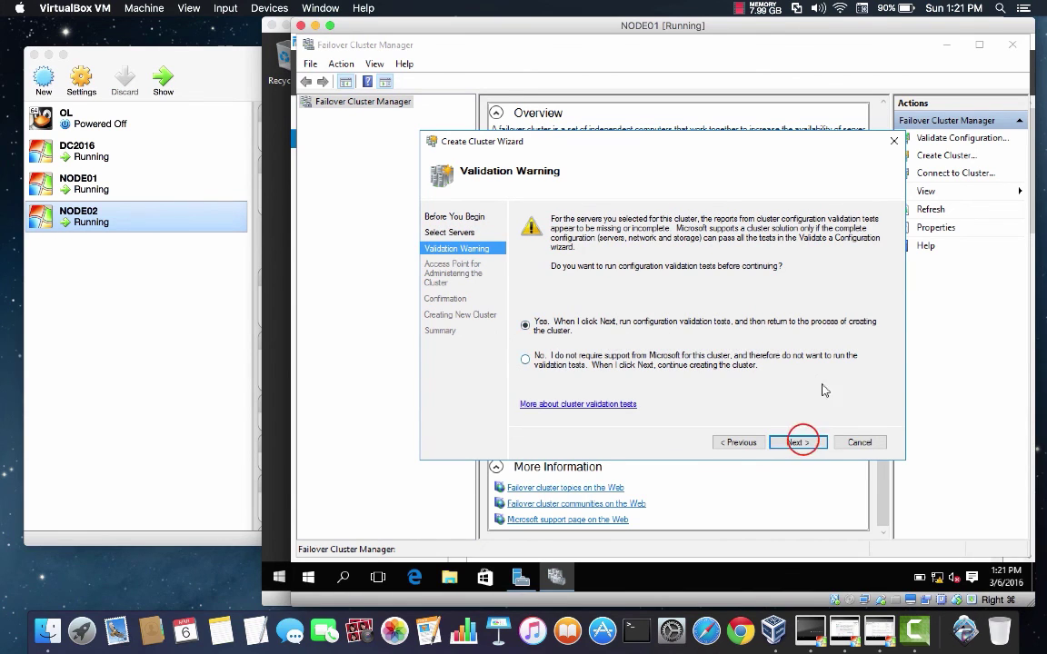
Step: Run all validation tests on NODE01 and NODE02 and close the report showing a network warning
left_click(611, 407)
left_click(794, 443)
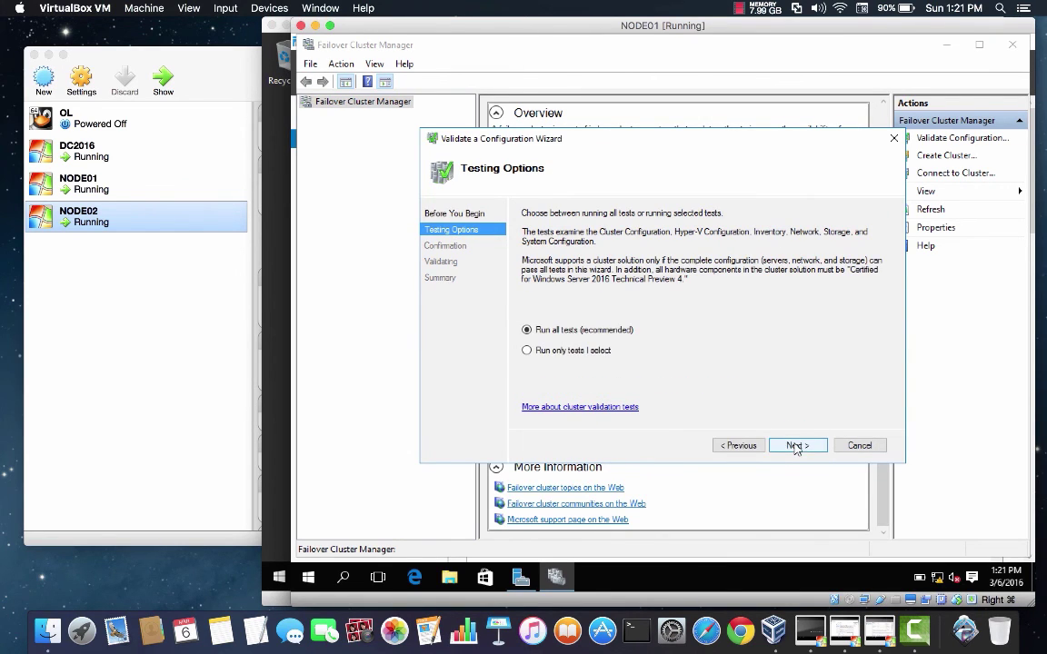
left_click(795, 446)
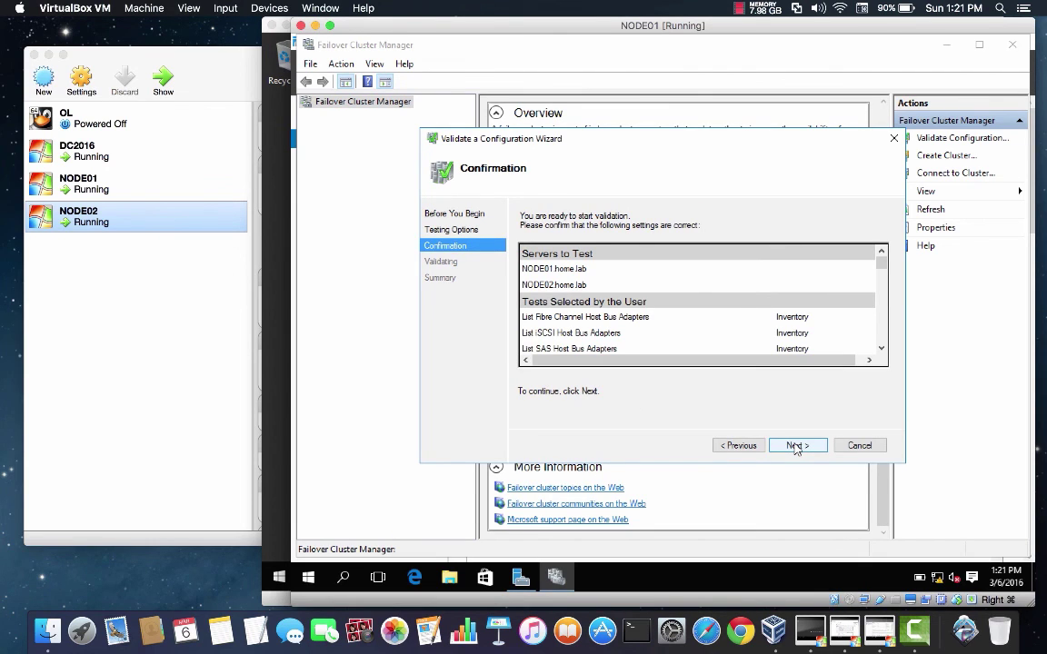
mouse_move(880, 265)
left_mouse_down()
mouse_move(884, 353)
mouse_move(881, 259)
left_mouse_up()
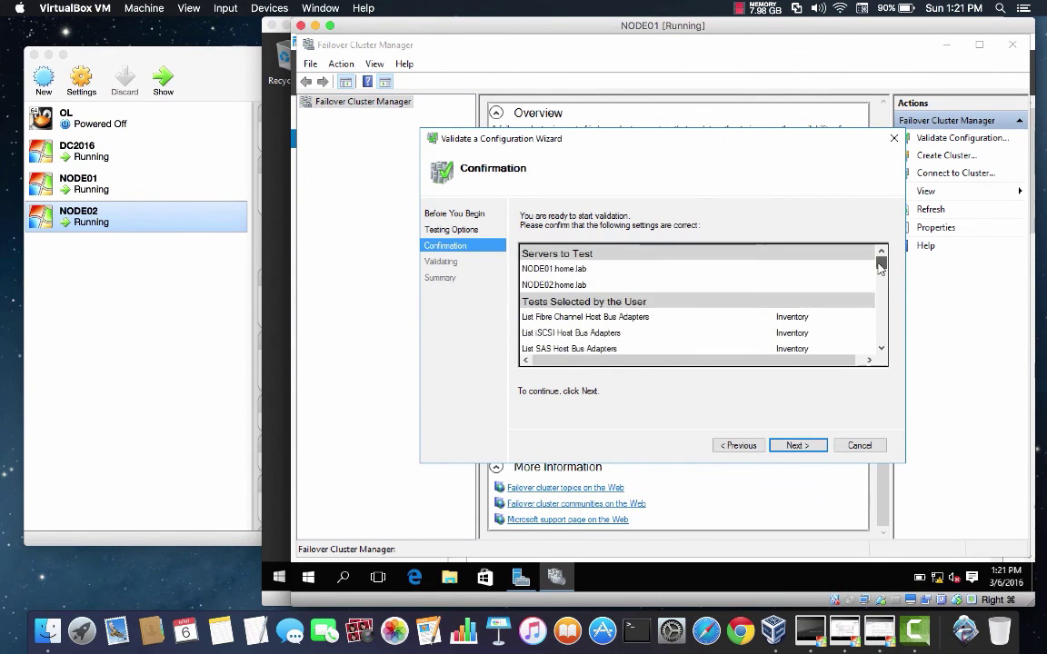
left_click(787, 443)
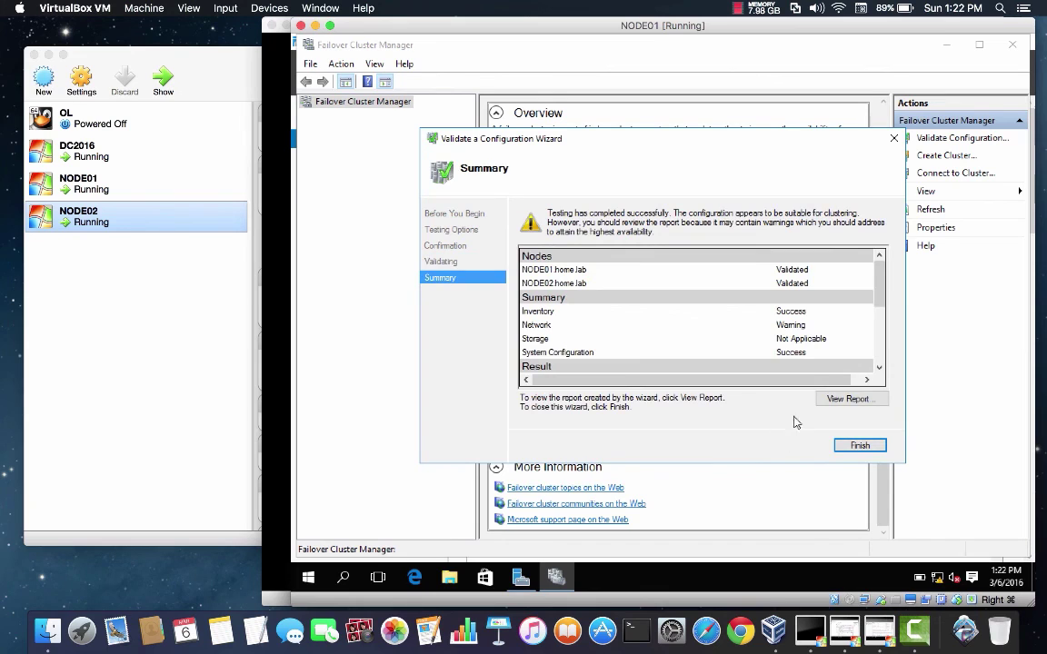
left_click_drag(879, 267, 879, 359)
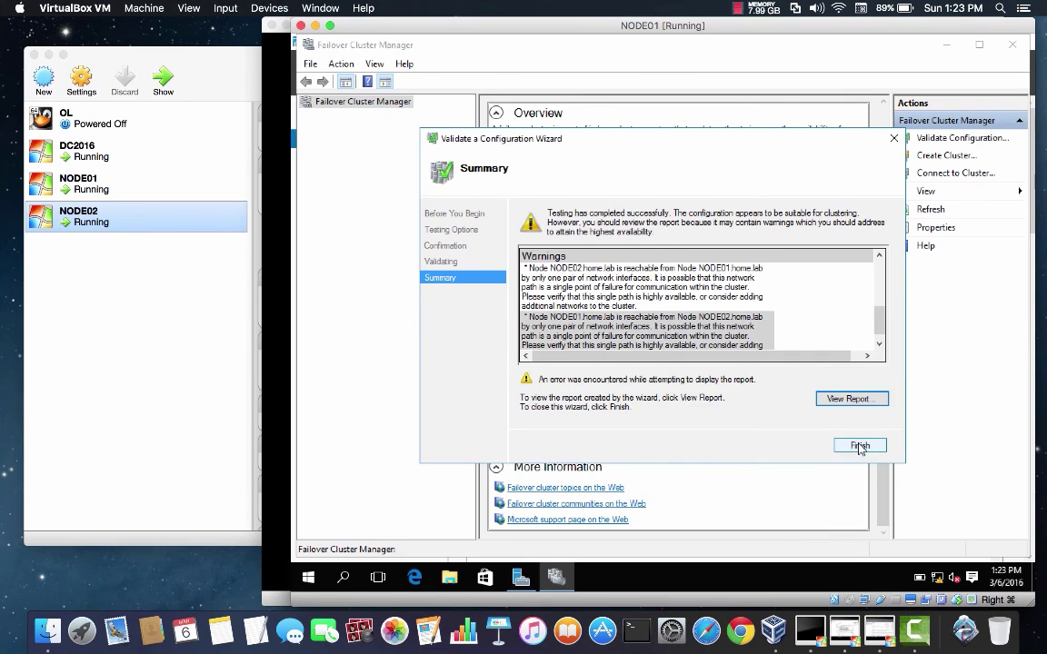
left_click(860, 446)
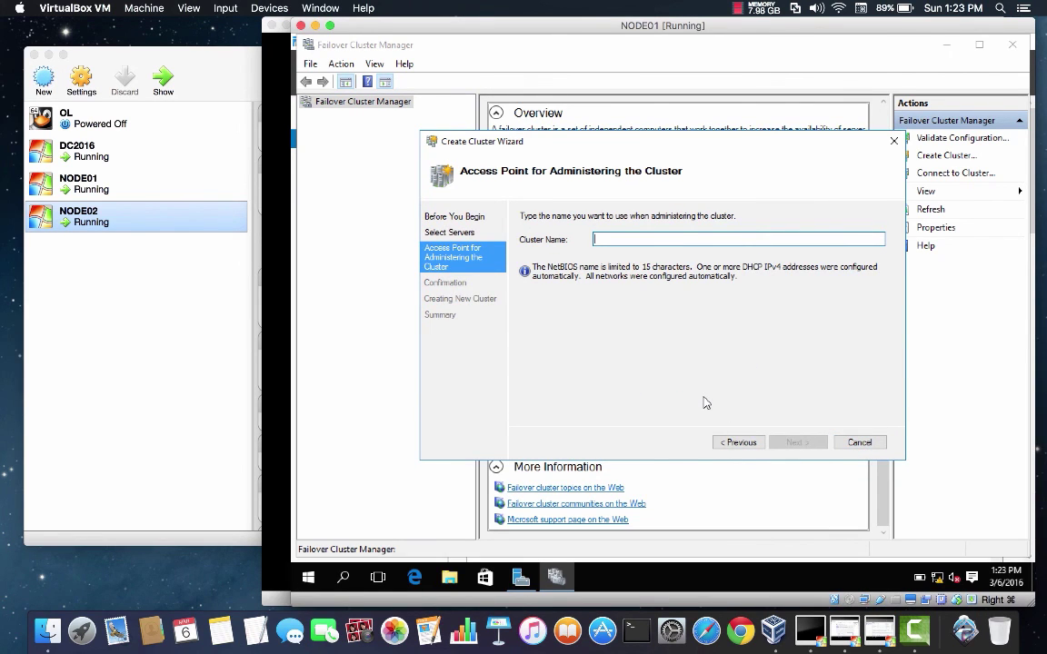
Step: Name the cluster DBCLUSTER01 and create it with NODE01 and NODE02 as members
type("DBCLUSTER01")
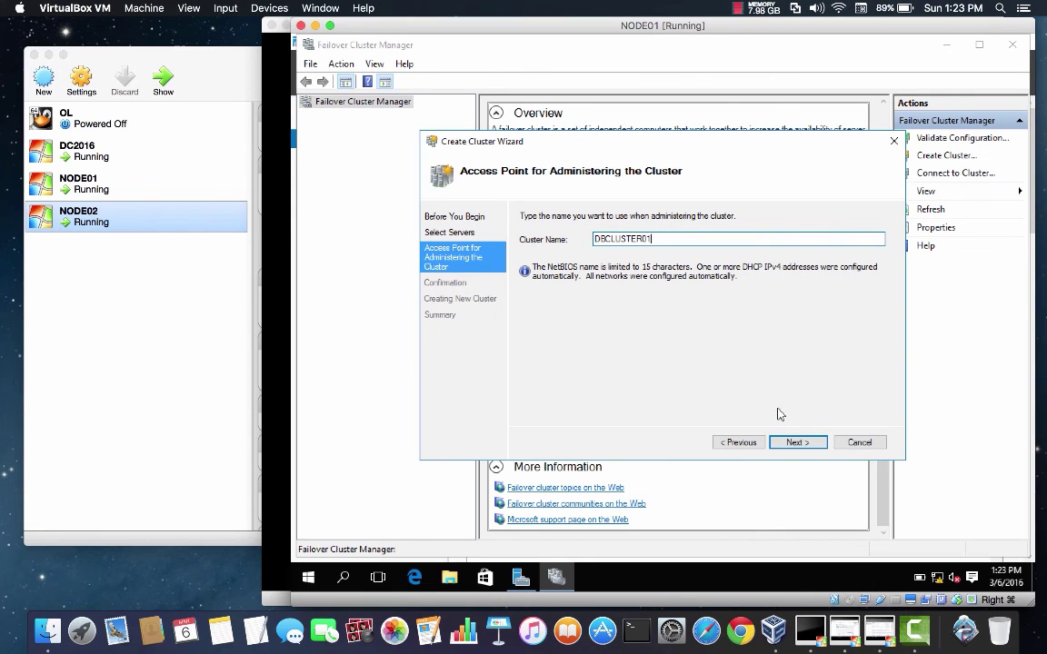
left_click(787, 443)
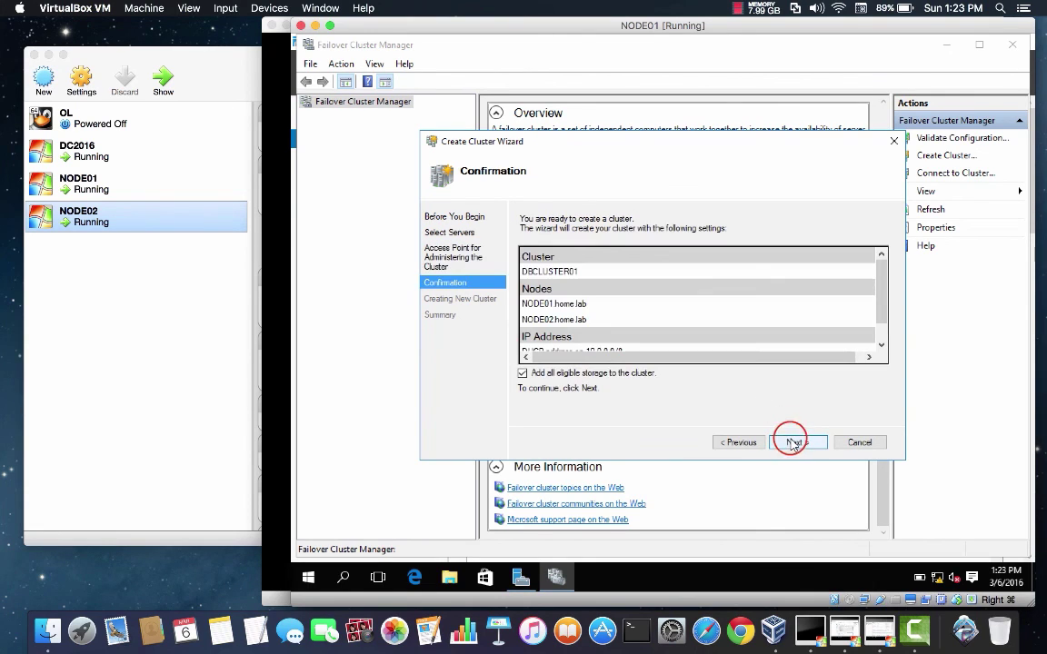
left_click(790, 443)
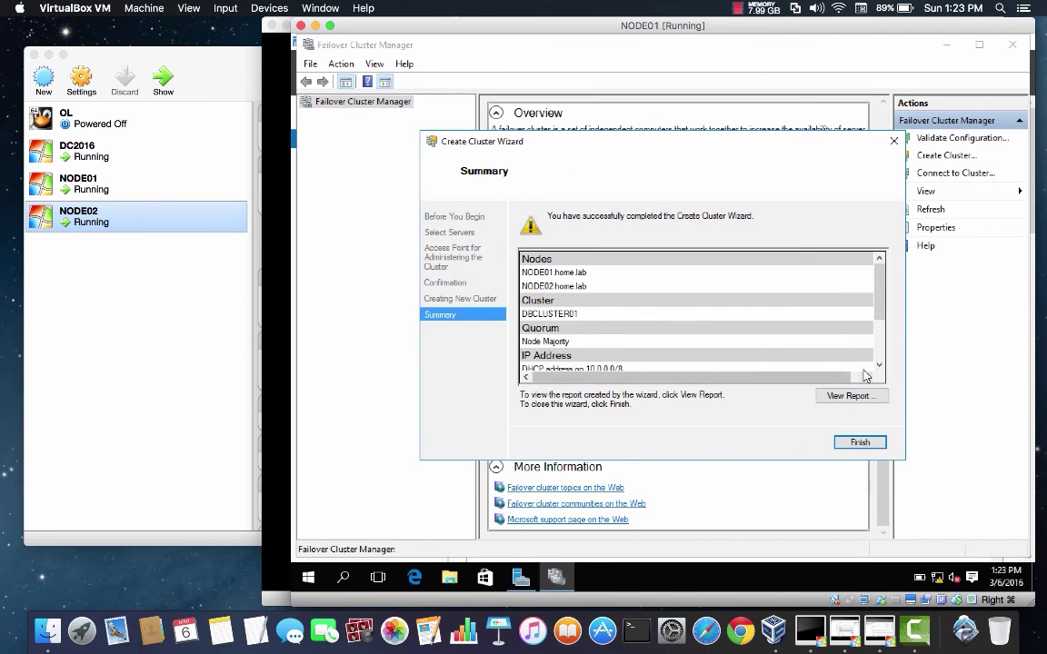
left_click(881, 355)
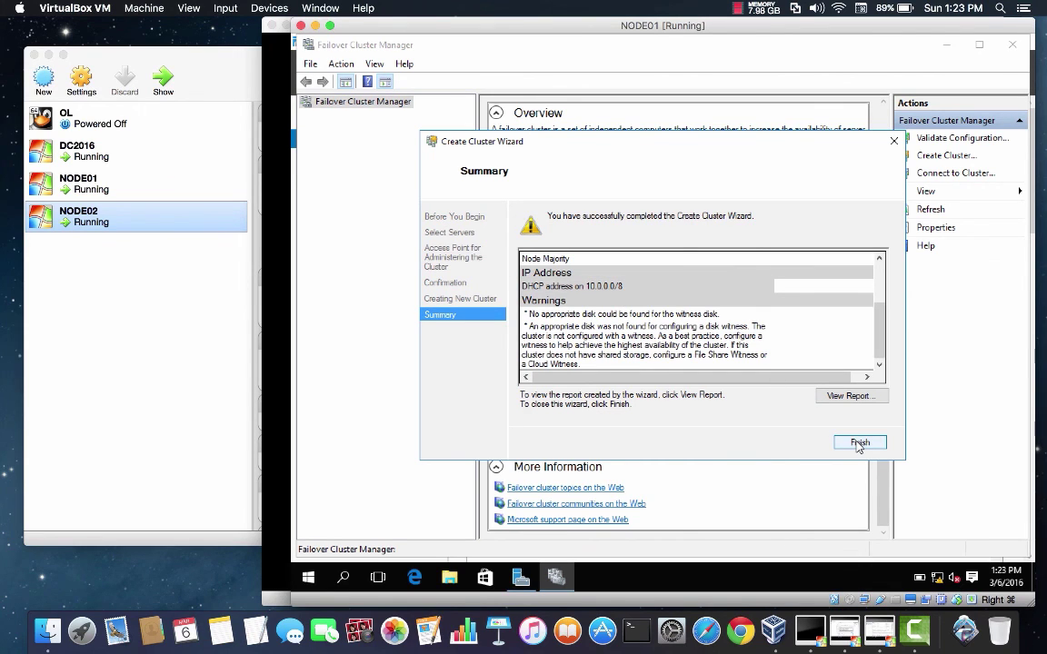
left_click(858, 443)
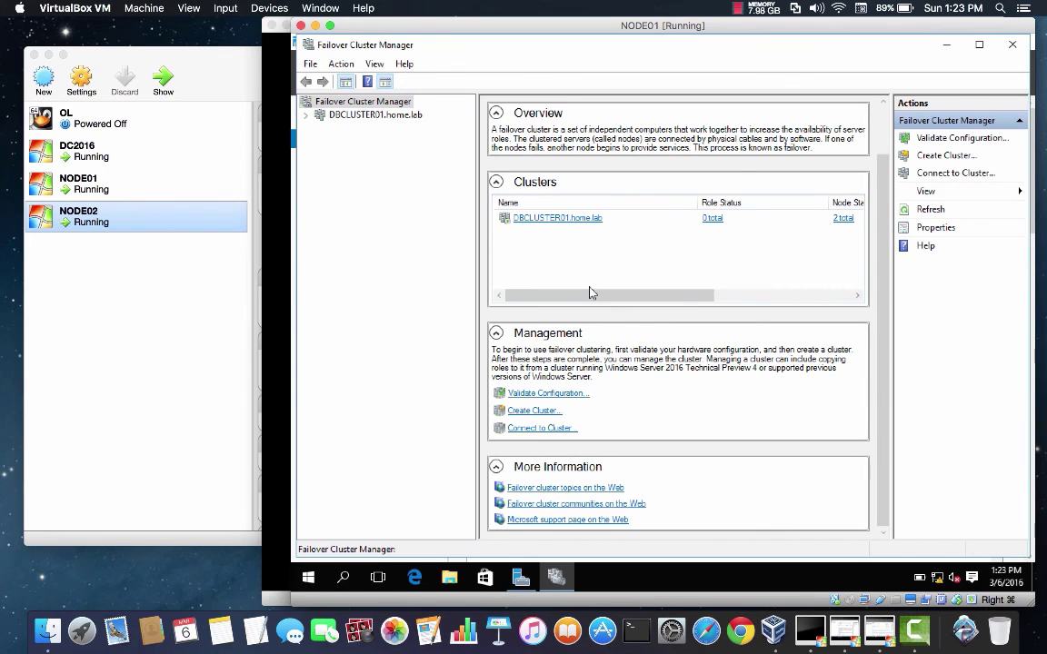
Step: Expand DBCLUSTER01 and browse its Roles, Nodes, Disks, Pools, Enclosures, Networks and Cluster Events
left_click(373, 115)
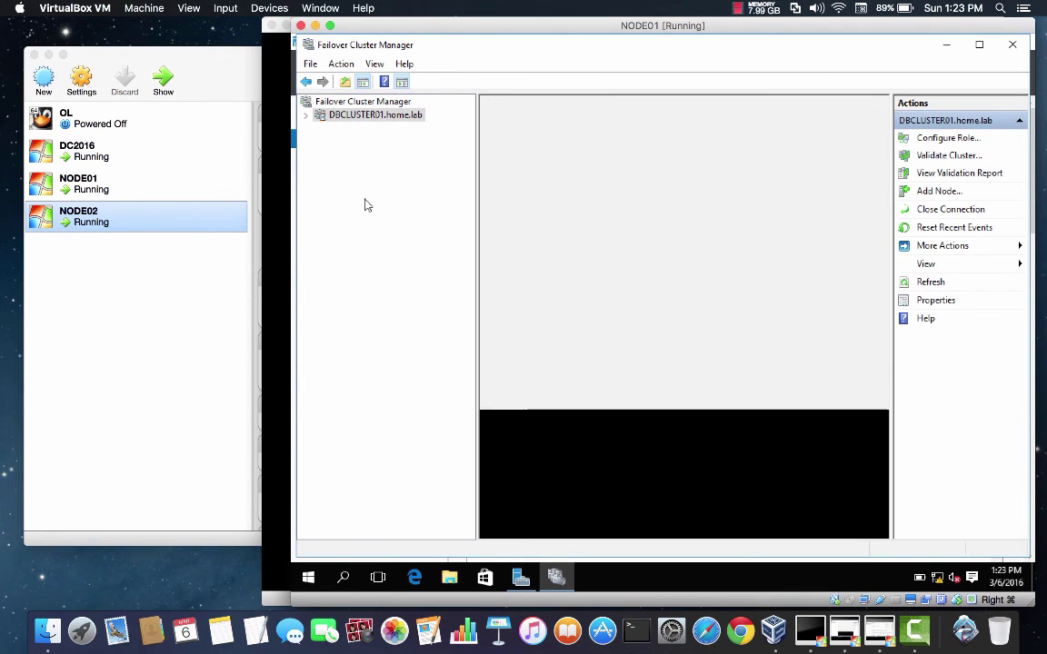
left_click(306, 115)
left_click(344, 129)
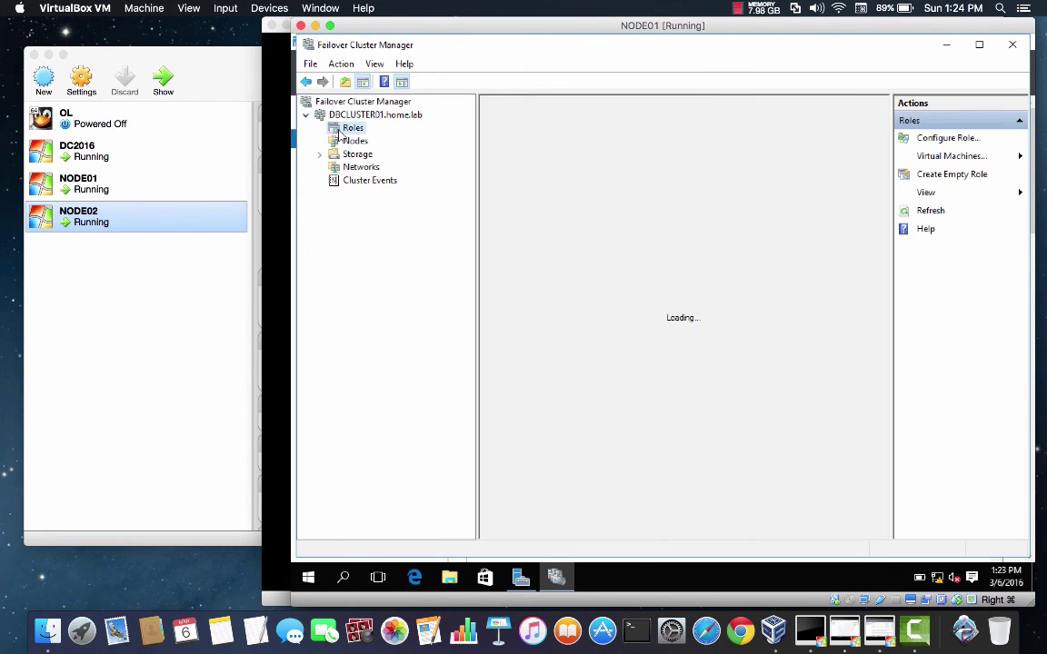
left_click(349, 142)
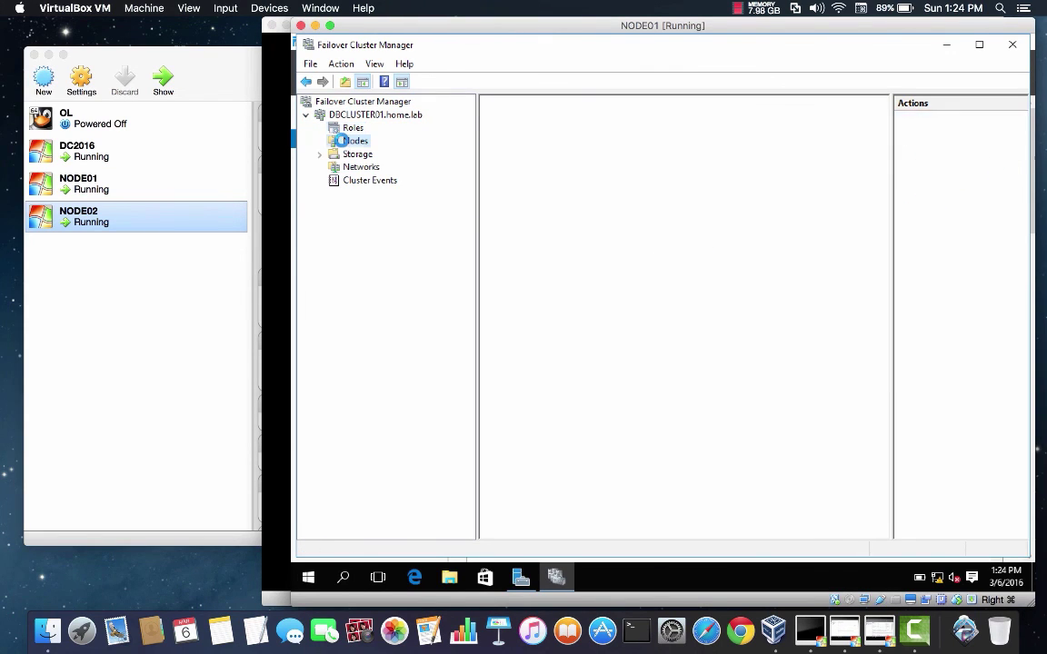
left_click(321, 156)
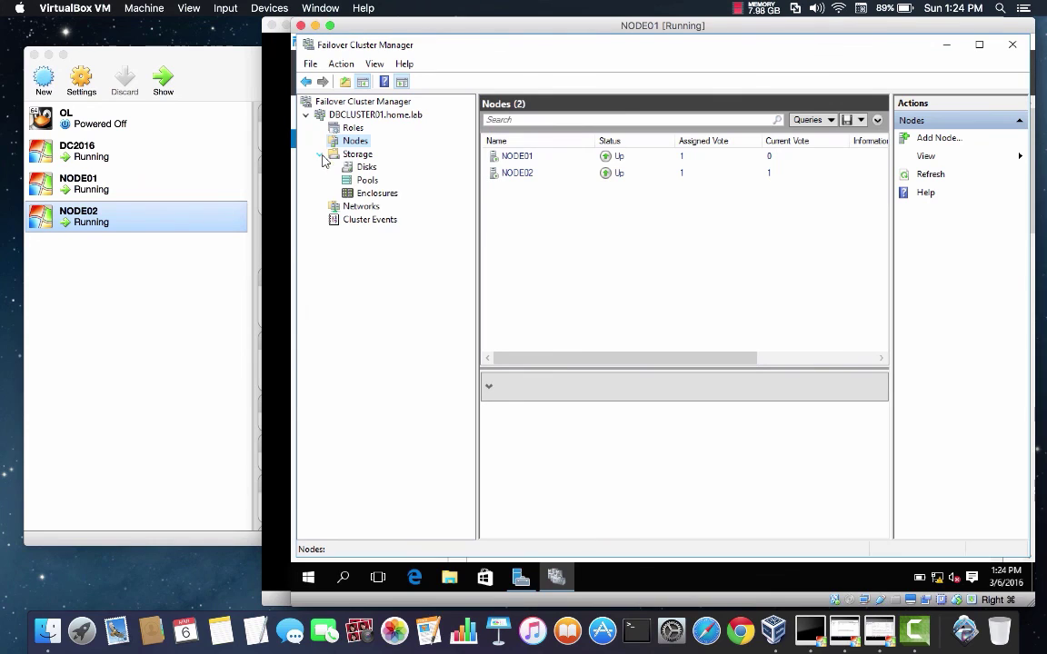
left_click(364, 168)
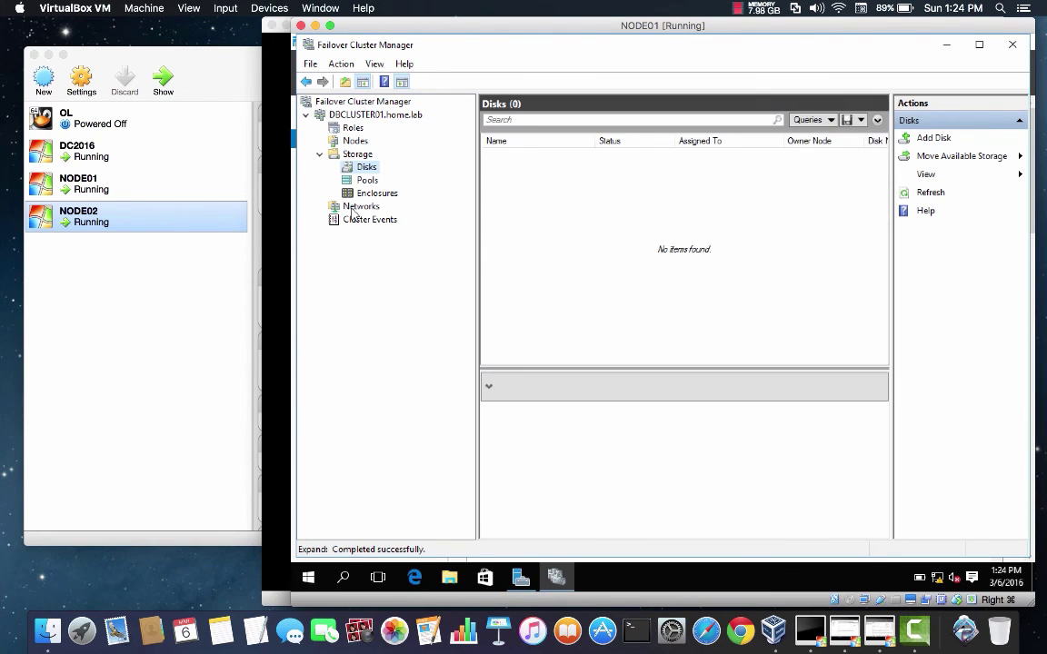
left_click(367, 180)
left_click(373, 192)
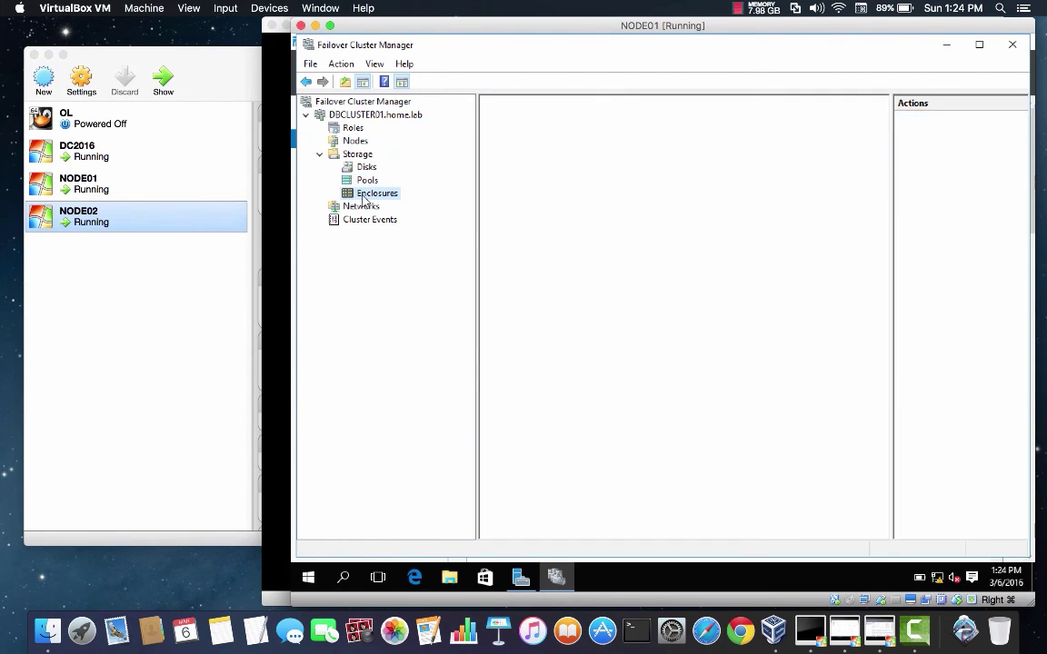
left_click(359, 207)
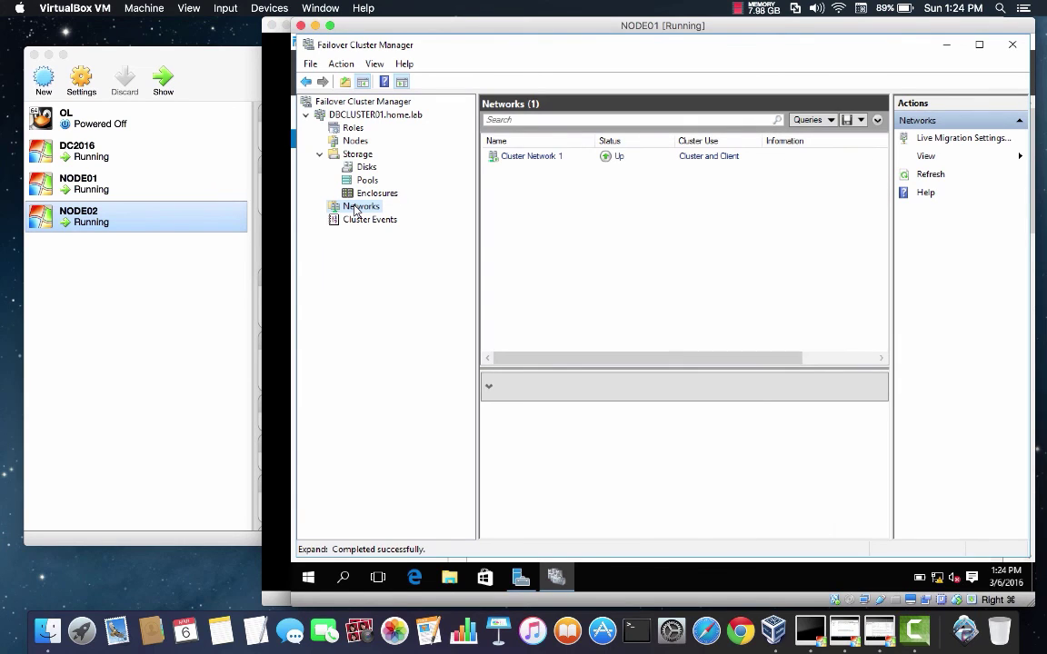
left_click(373, 220)
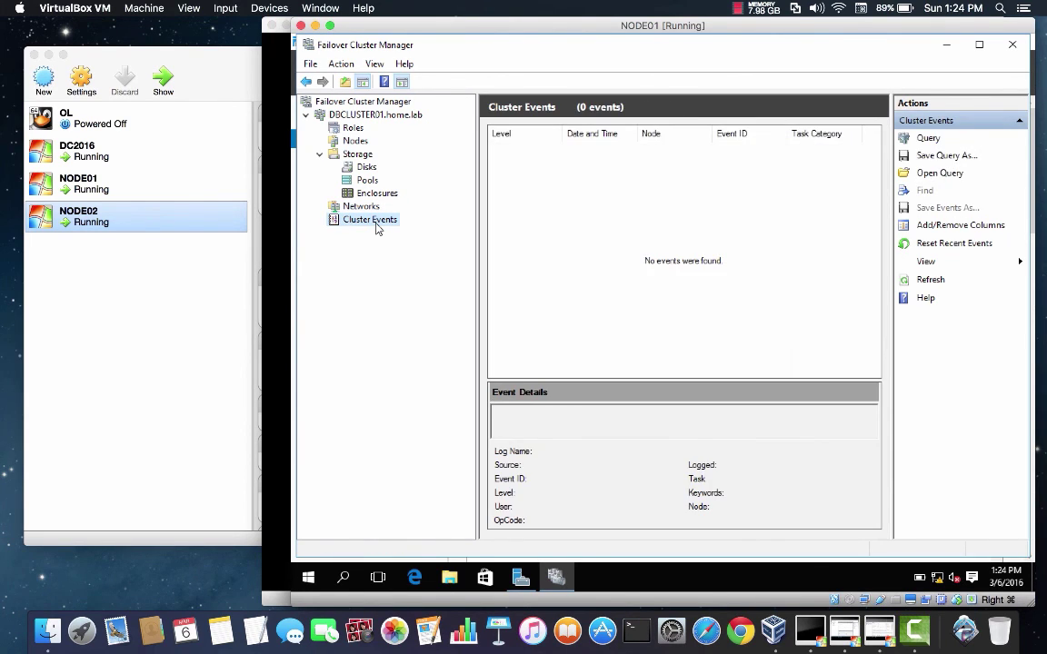
Step: Revisit Roles, Storage and the cluster summary, then confirm both nodes are Up in Nodes
left_click(354, 128)
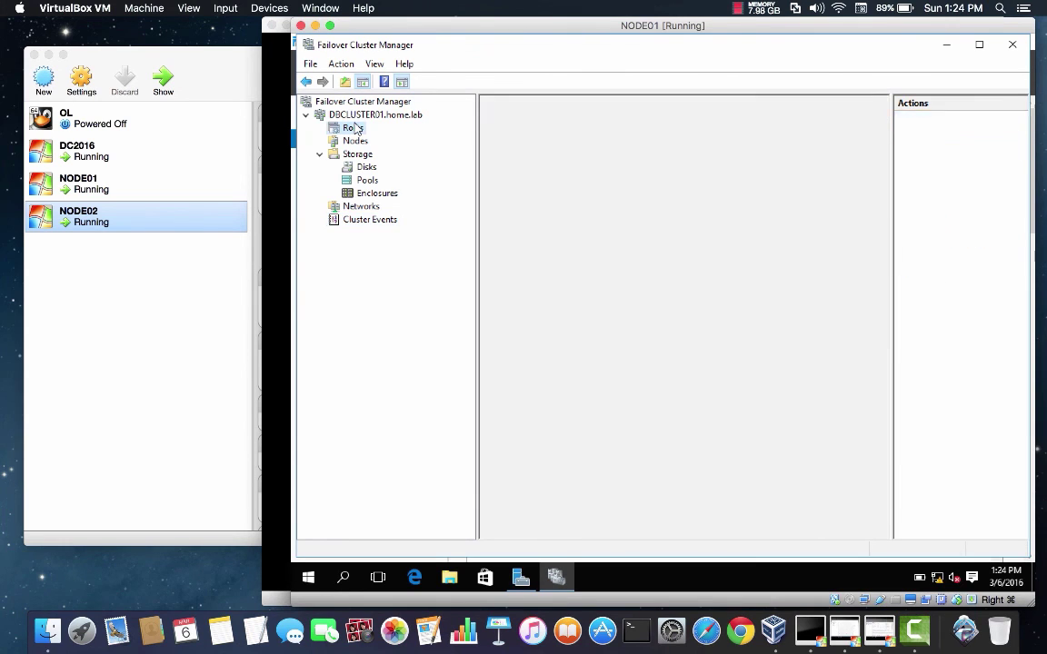
left_click(335, 153)
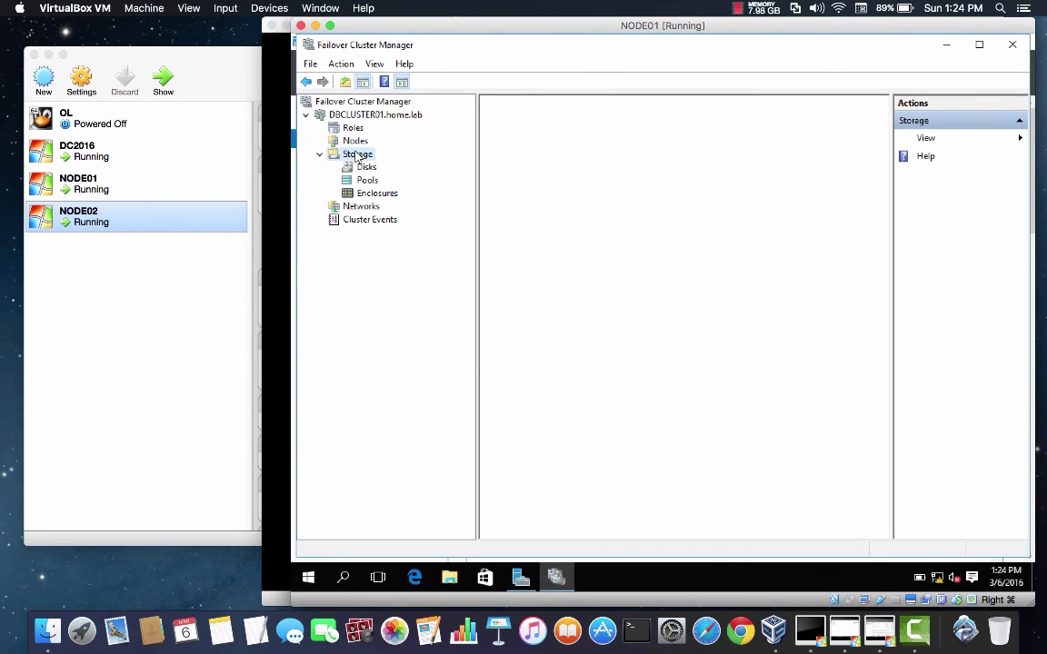
left_click(341, 116)
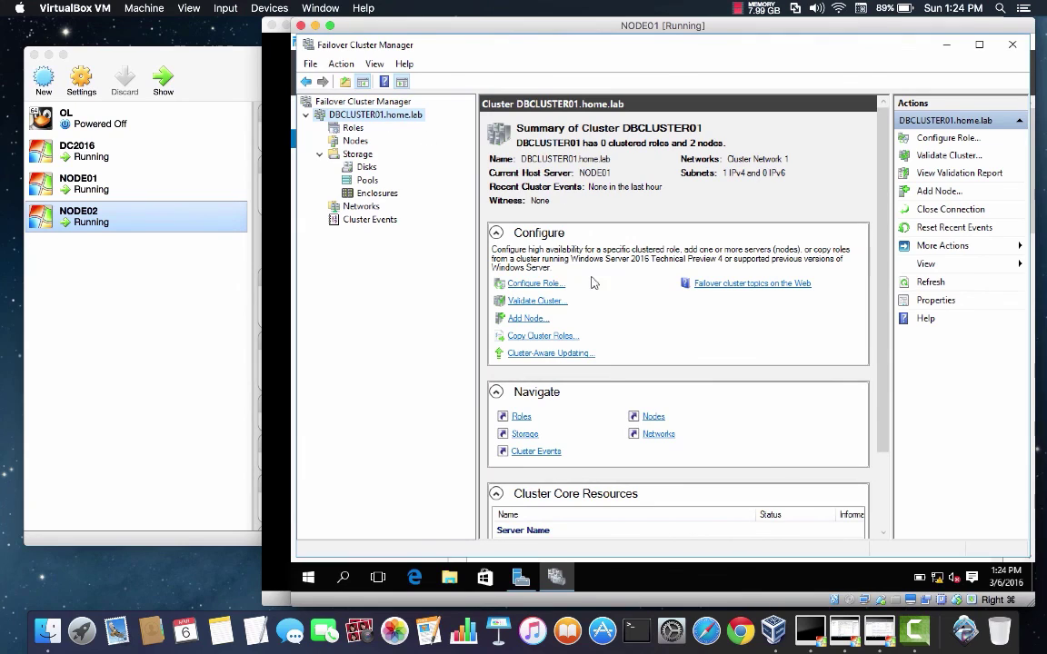
left_click(361, 141)
Step: Inspect NODE02's details and available actions, then switch to the NODE02 virtual machine
left_click(520, 176)
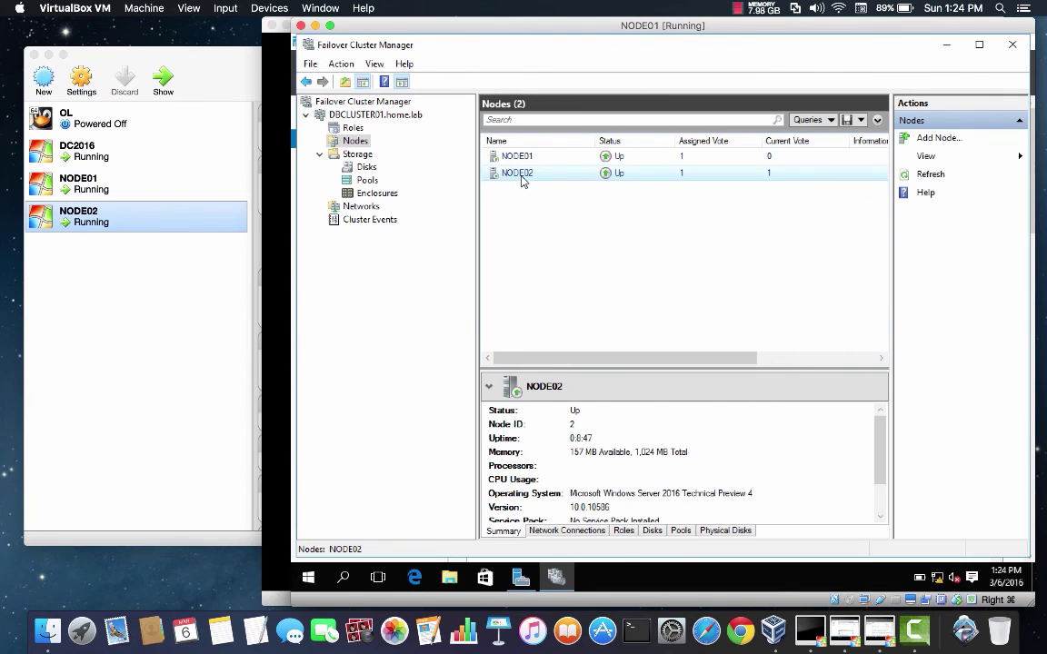
right_click(531, 181)
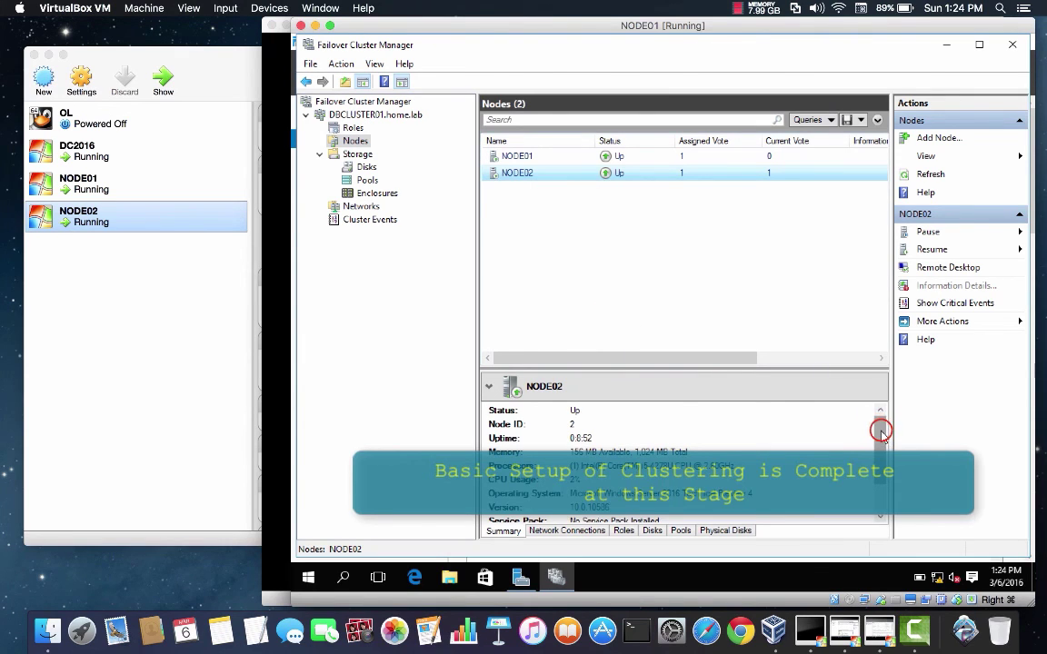
scroll(858, 472, "down", 3)
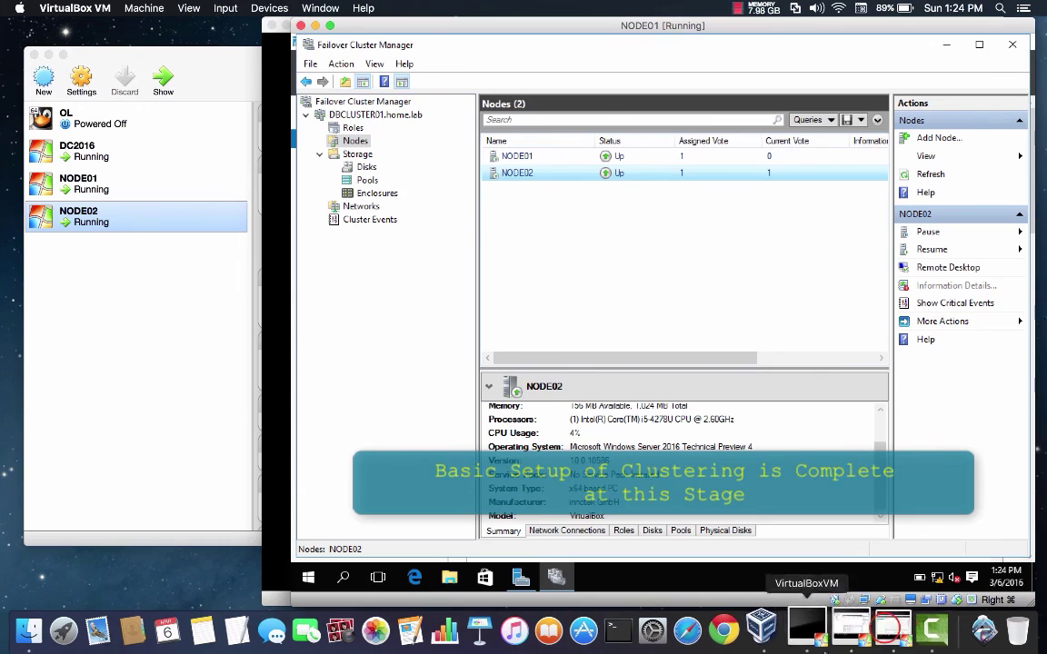
left_click(878, 629)
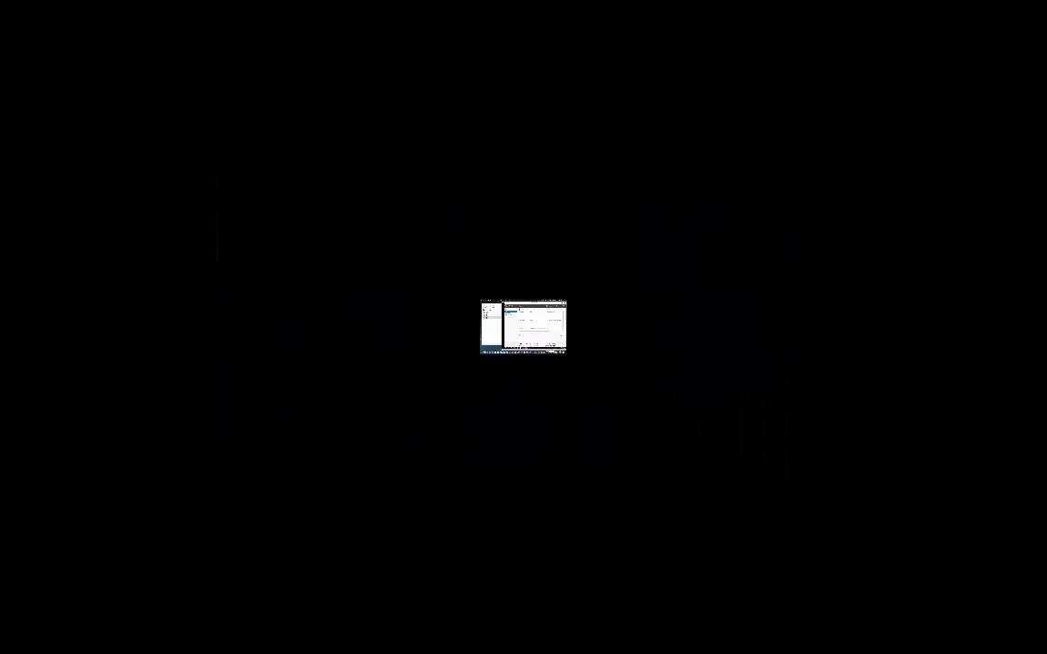